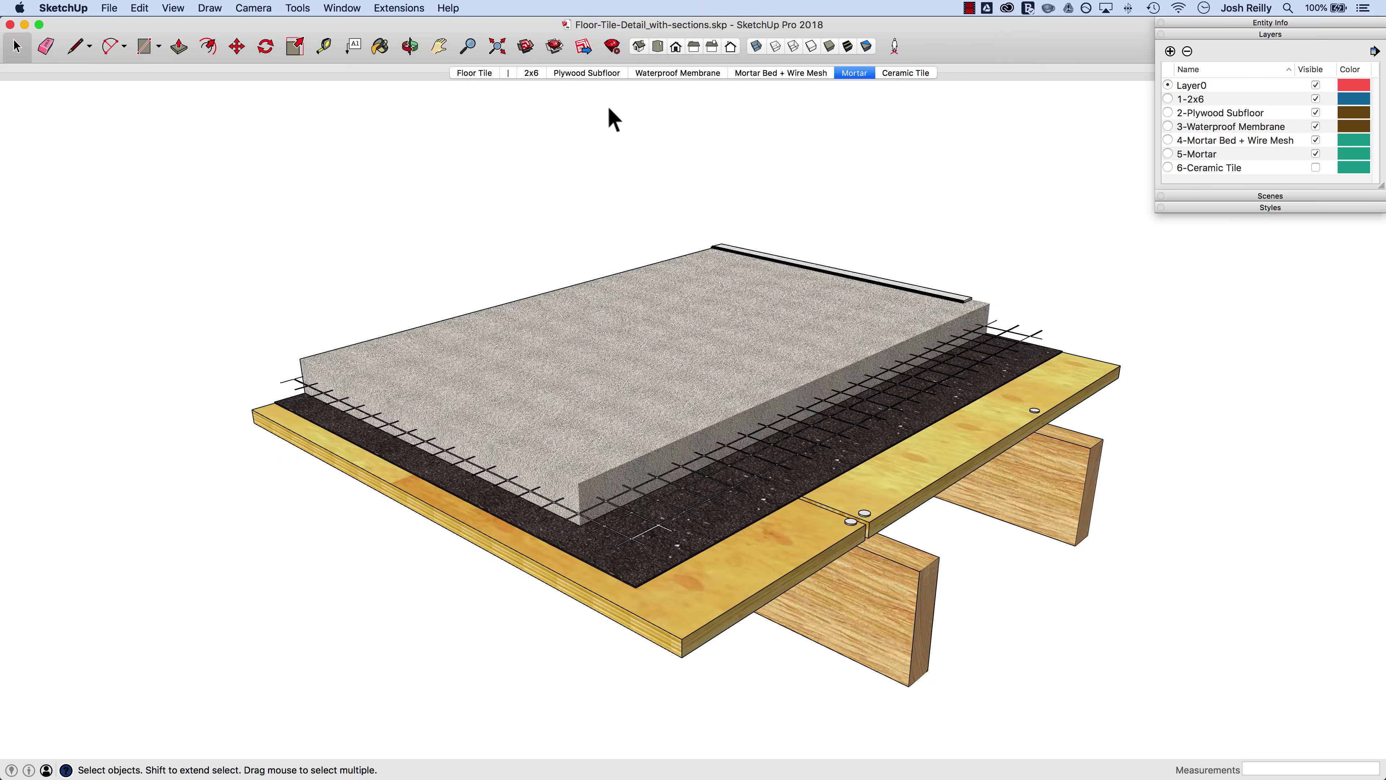
- Examine the section planes inside the ceramic tile and plywood subfloor groups of the finished Floor Tile scene, and minimize that model
left_click(473, 71)
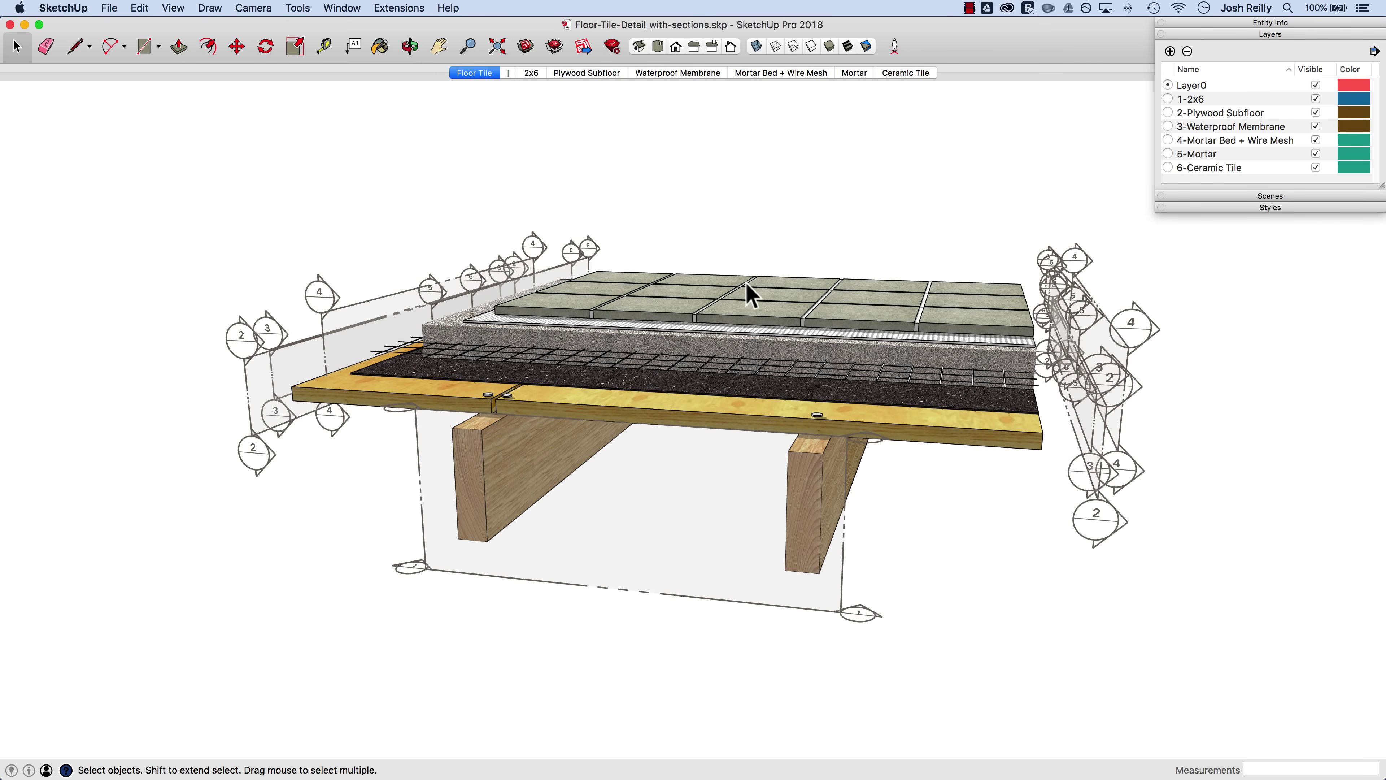
double_click(683, 311)
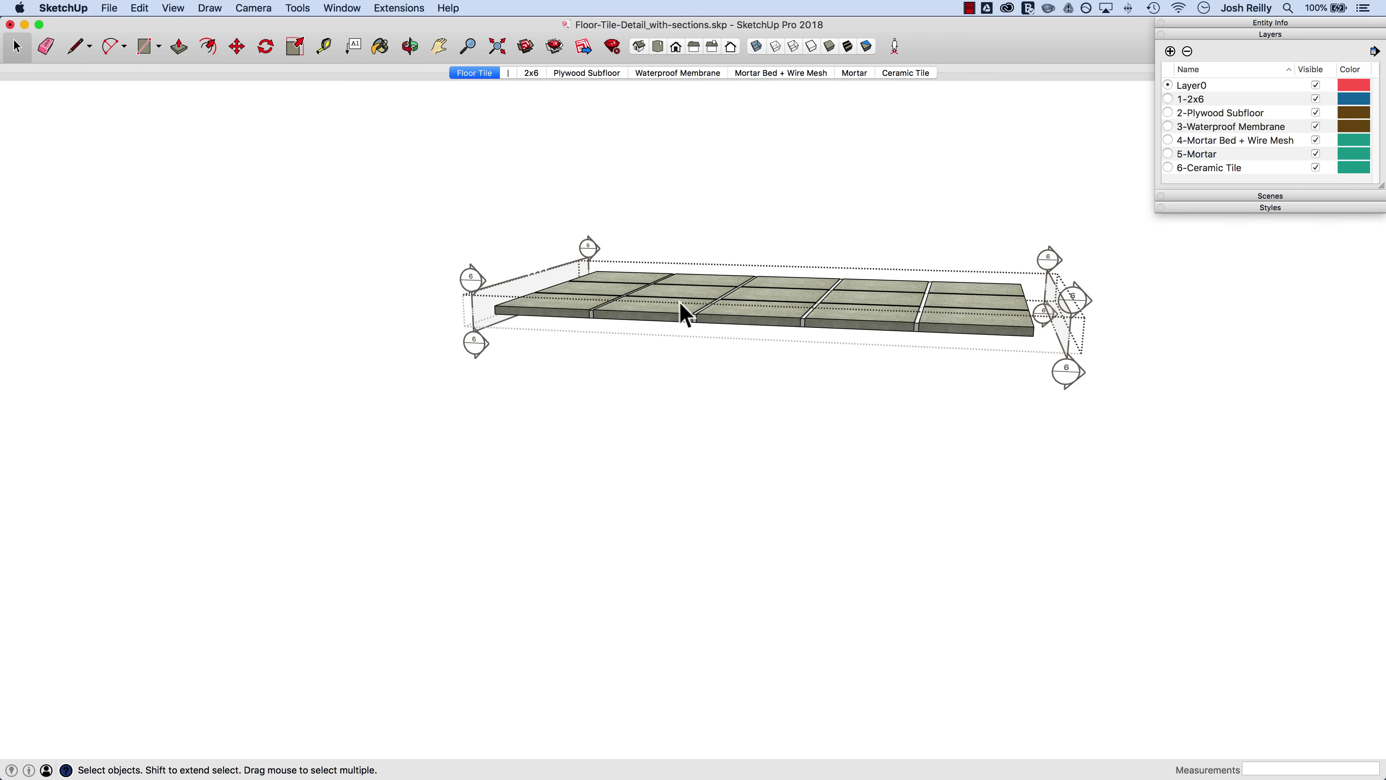
left_click(648, 371)
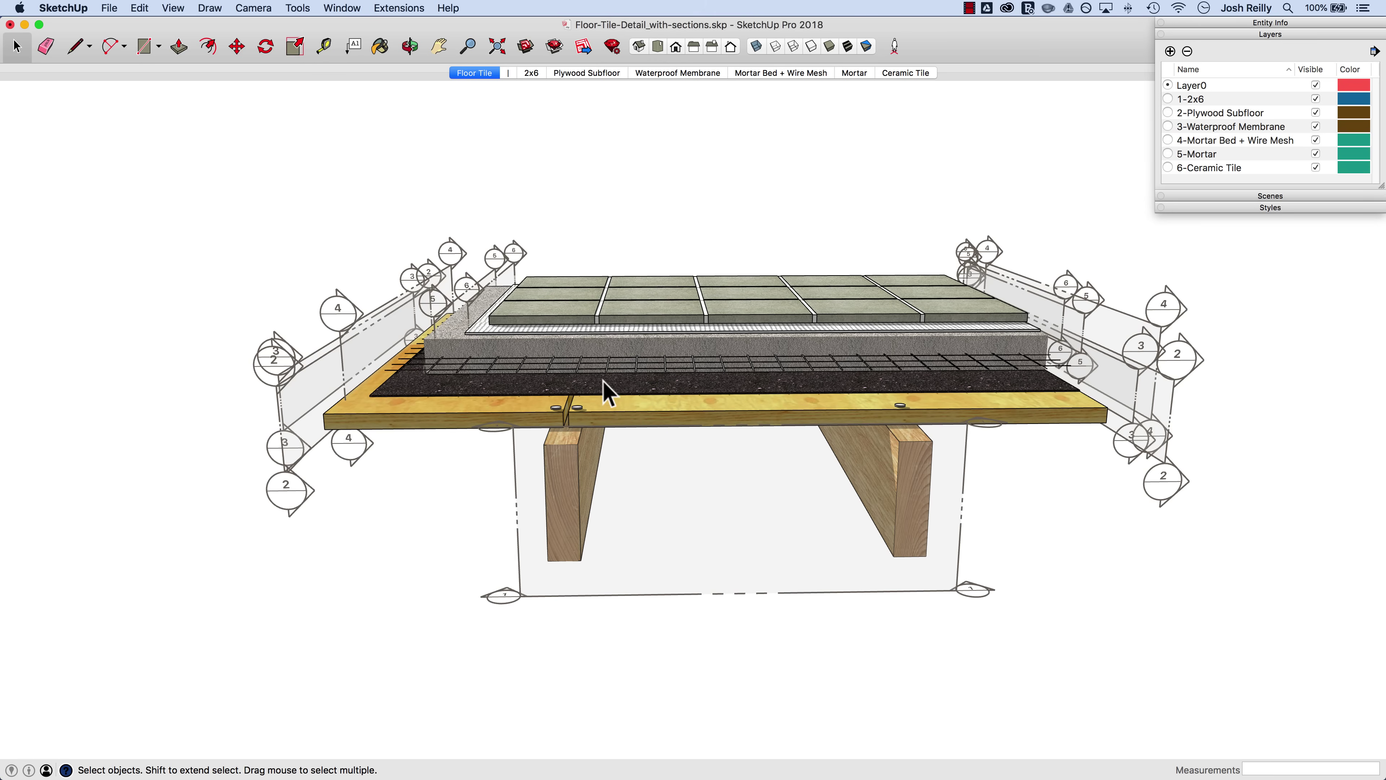
double_click(448, 413)
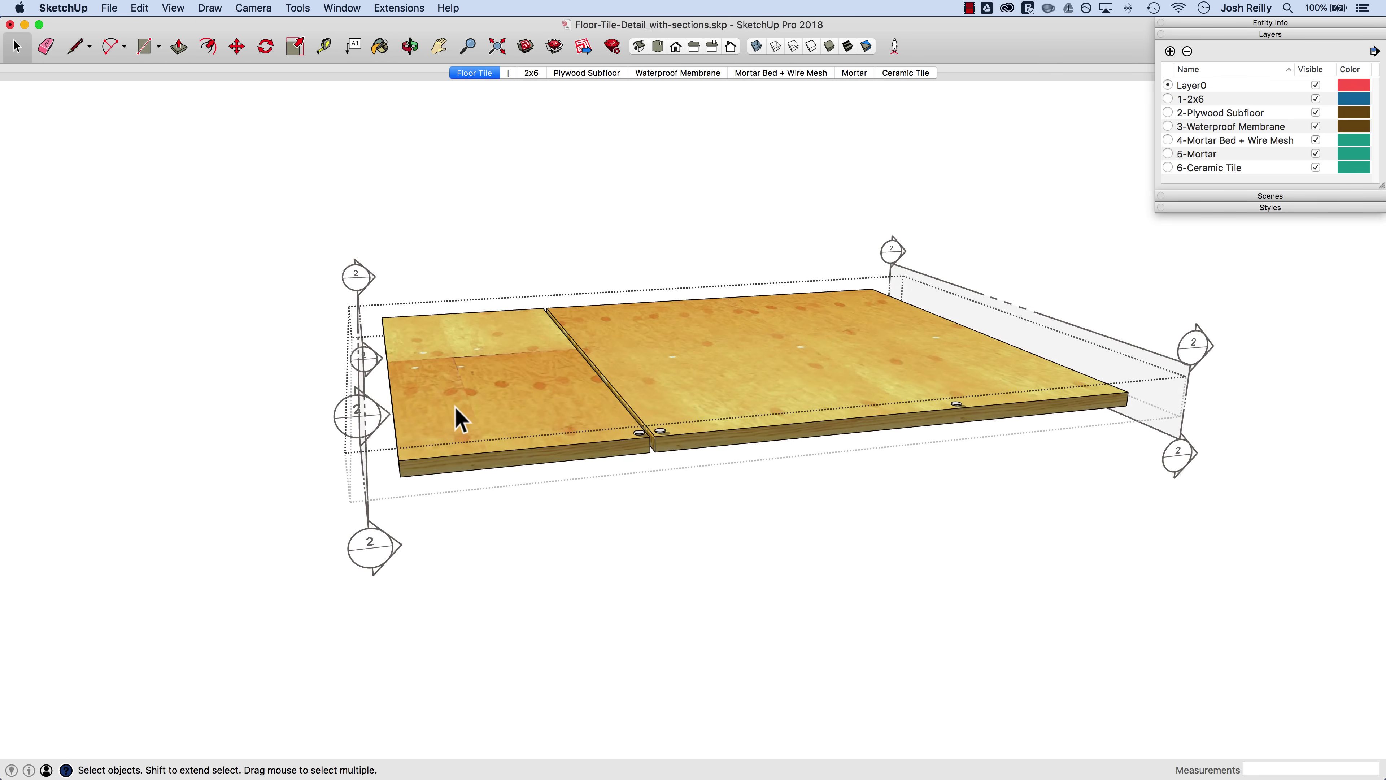
left_click(507, 239)
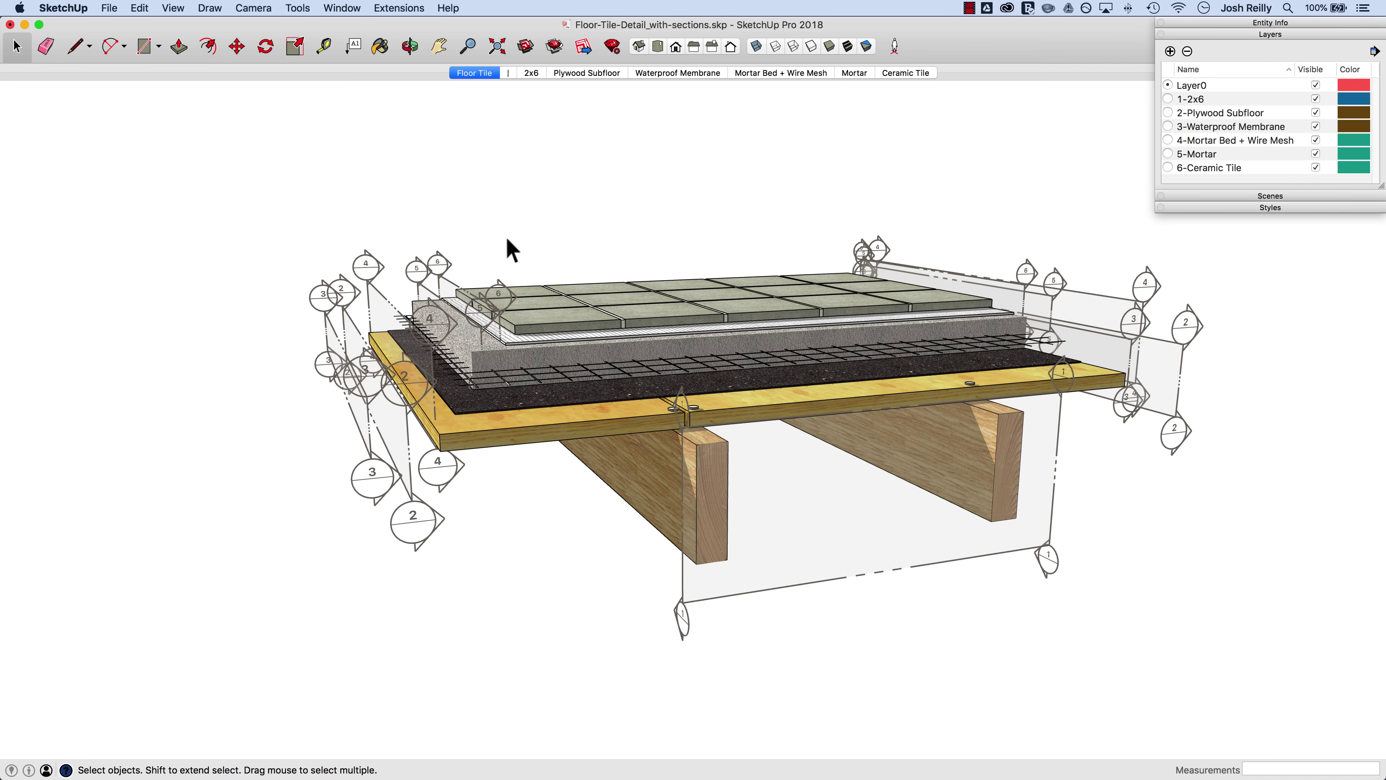
middle_click_drag(495, 303, 464, 362)
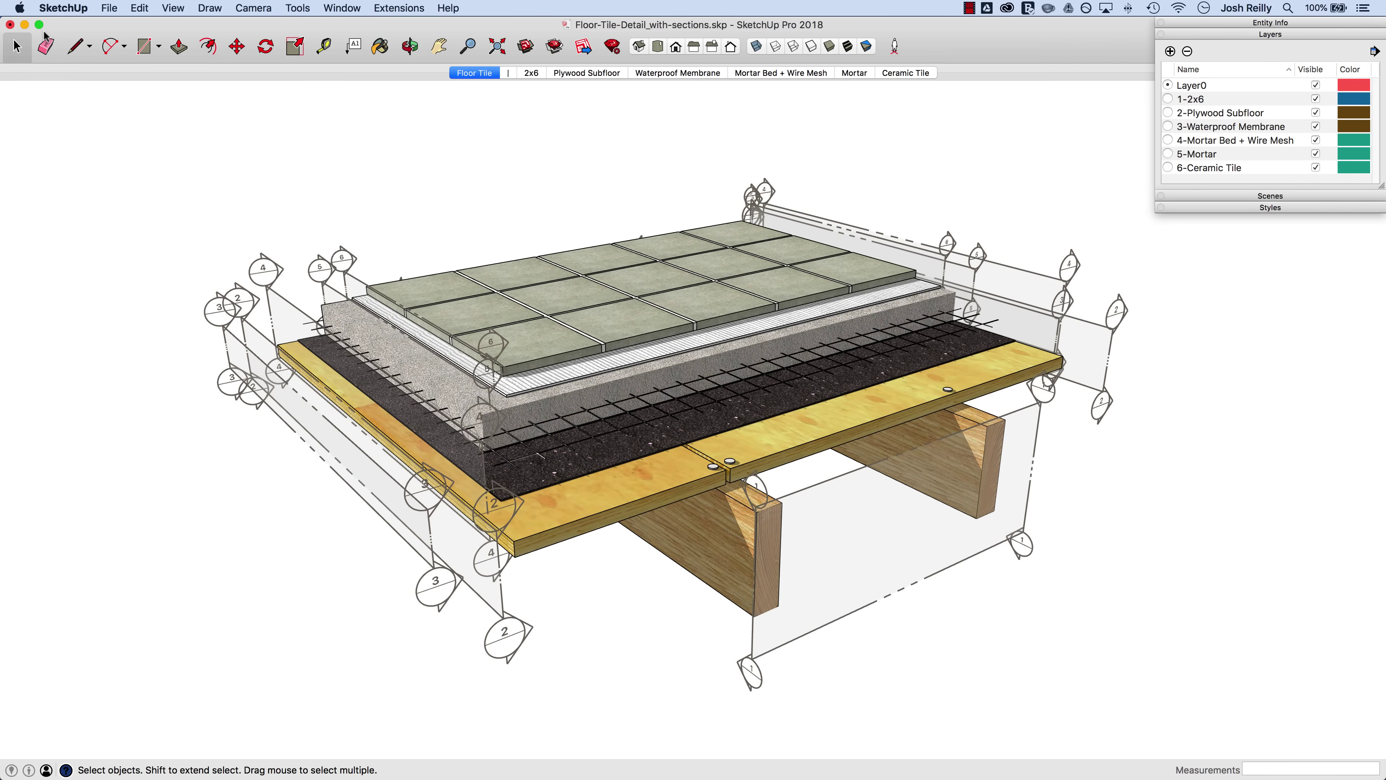
left_click(24, 26)
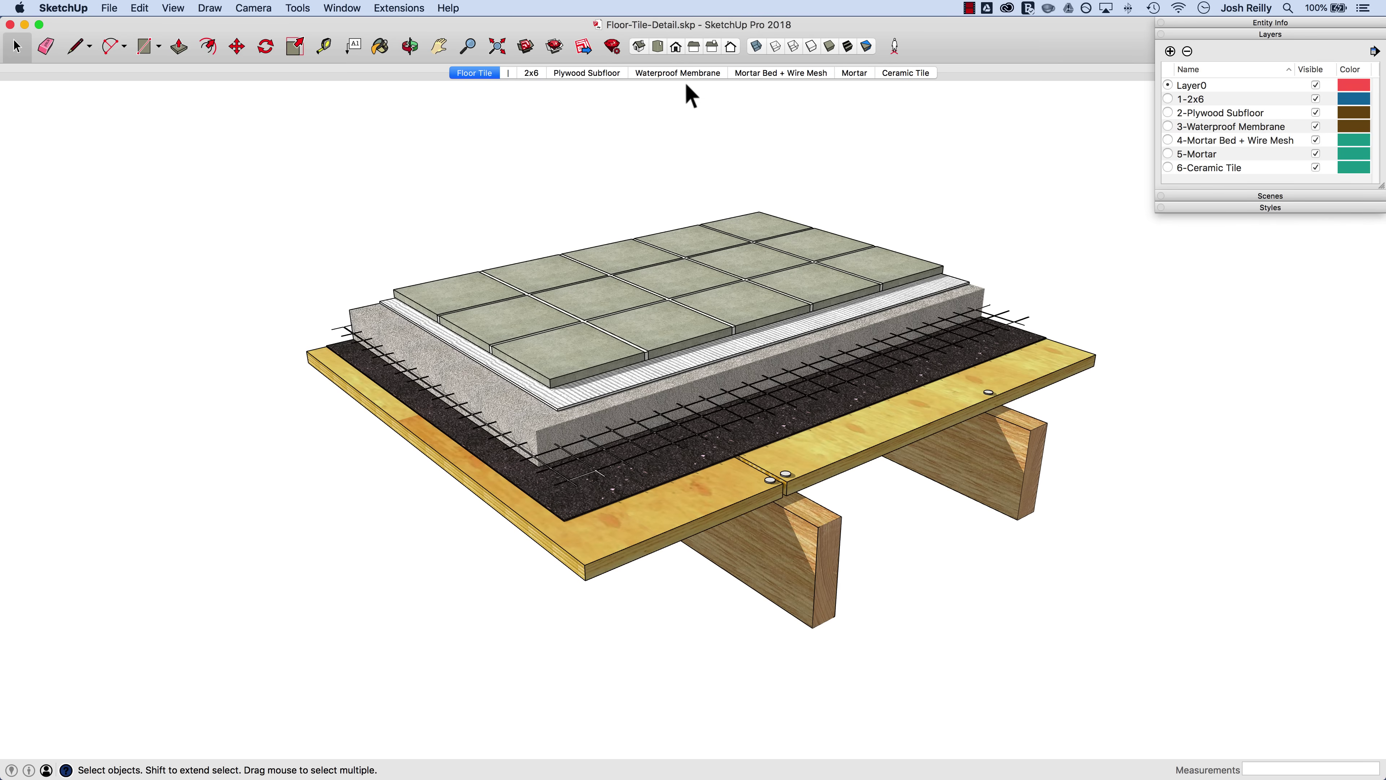
- View the Plywood Subfloor, Waterproof Membrane and Mortar Bed + Wire Mesh scenes of Floor-Tile-Detail.skp in order
left_click(595, 72)
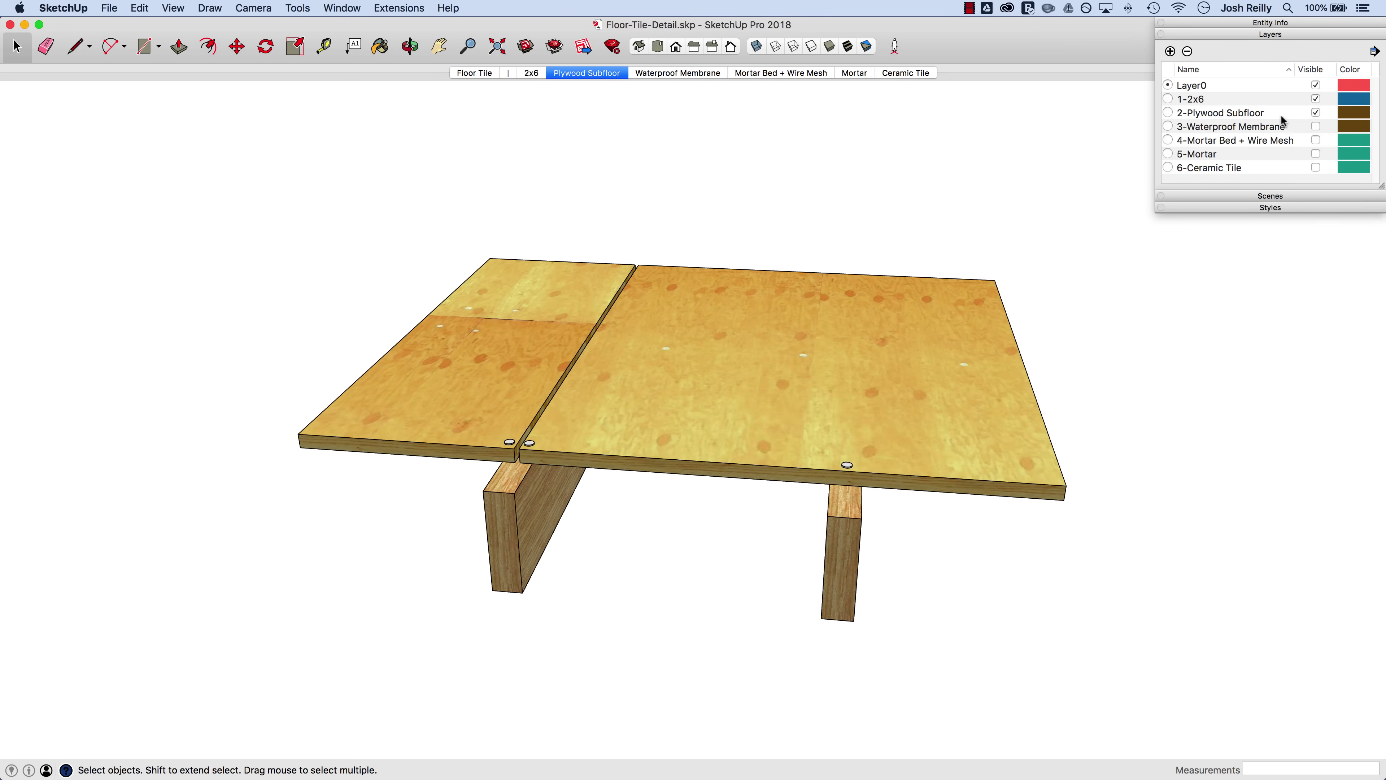
left_click(697, 71)
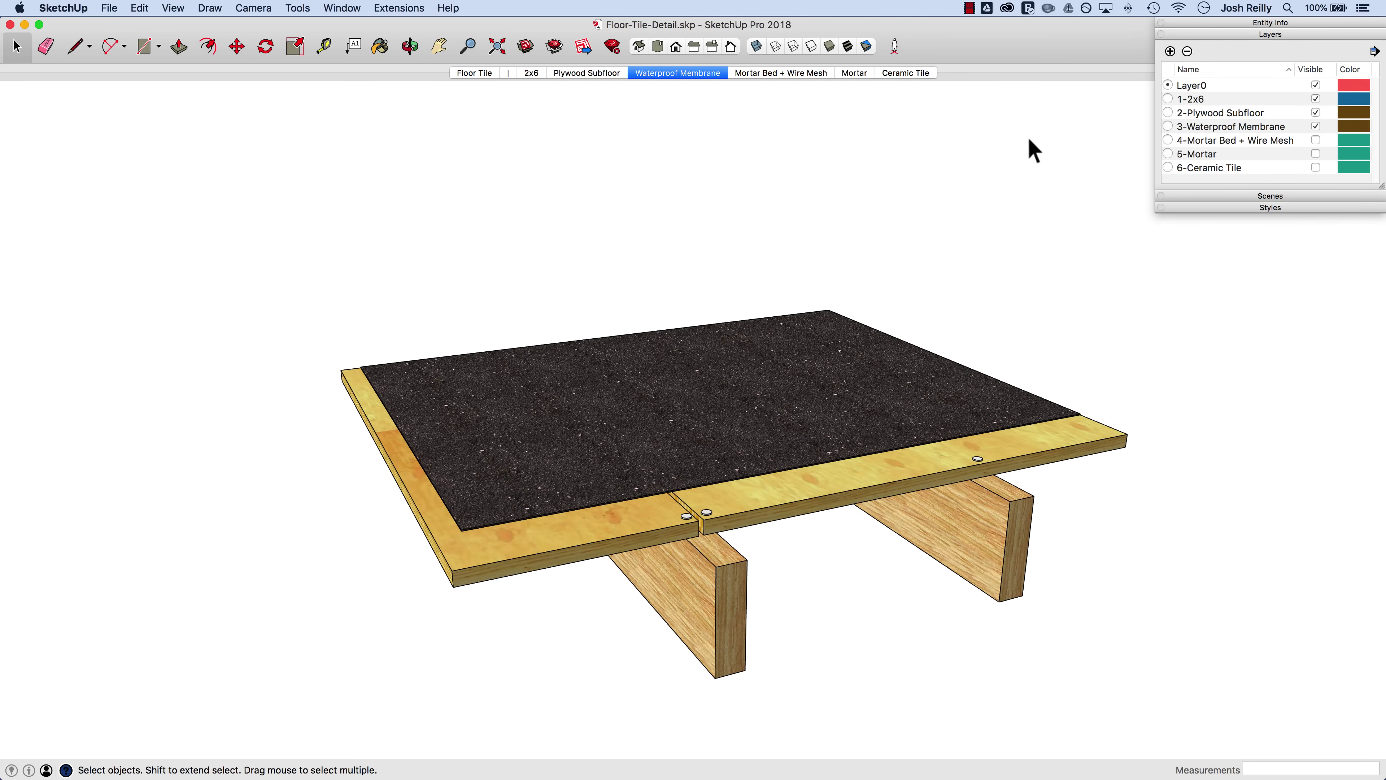
left_click(777, 75)
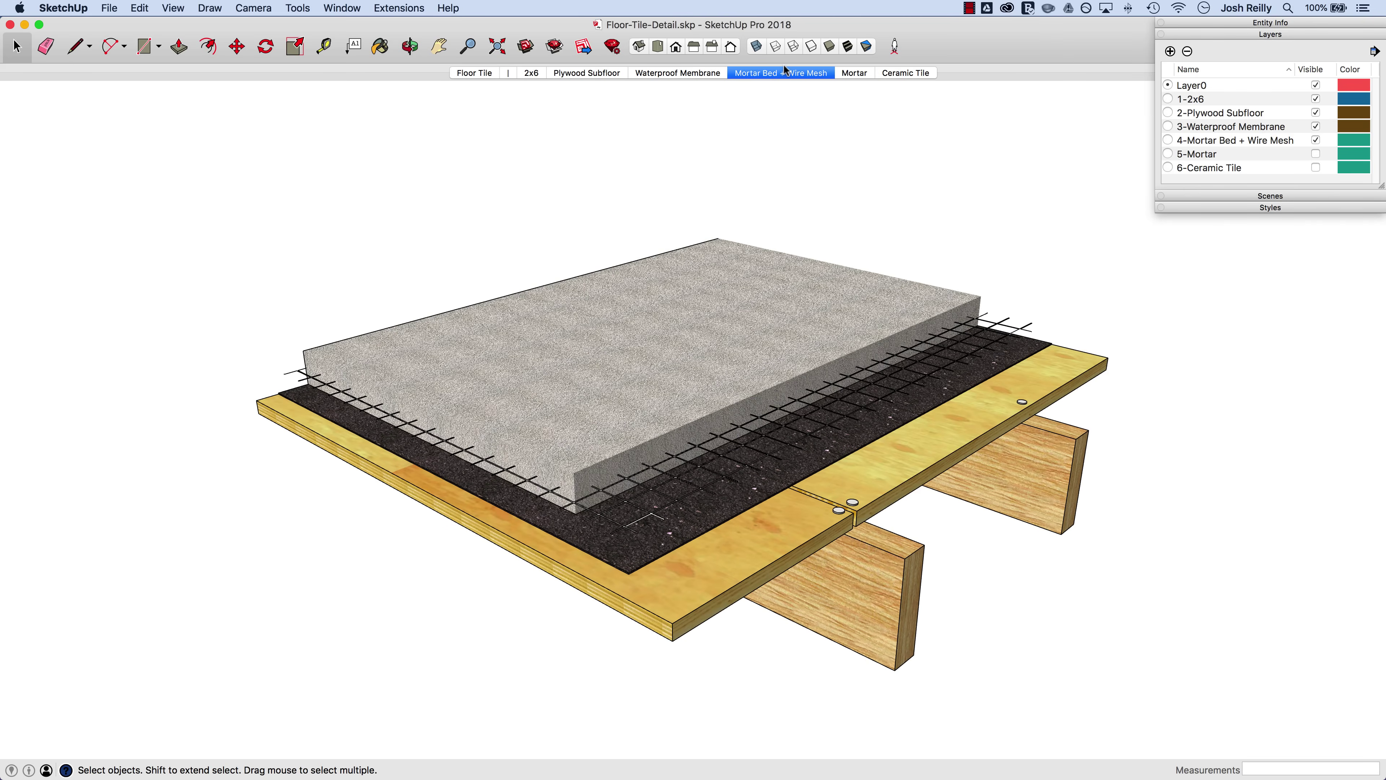
- Open the subfloor group in the Plywood Subfloor scene and create a section plane named "Plywood Subfloor" with symbol 2
left_click(594, 75)
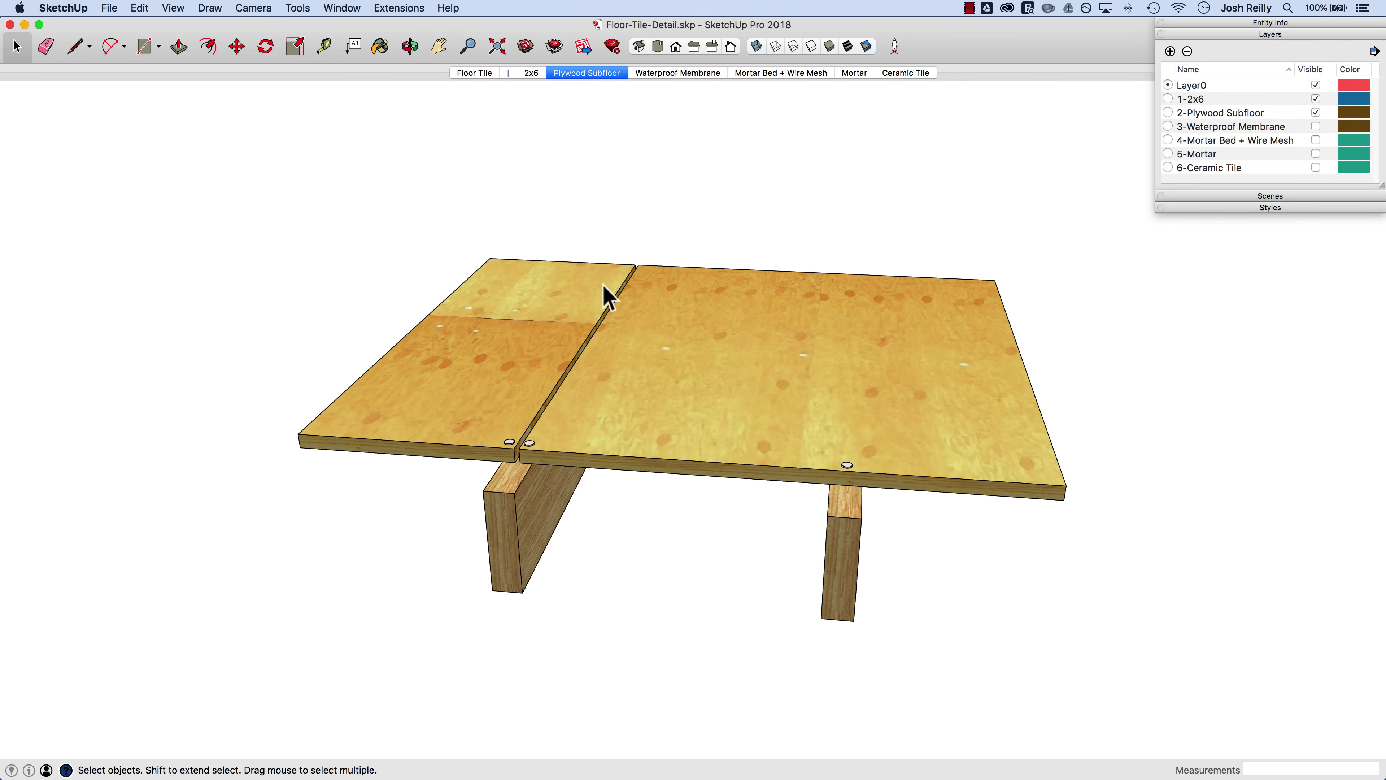
double_click(664, 359)
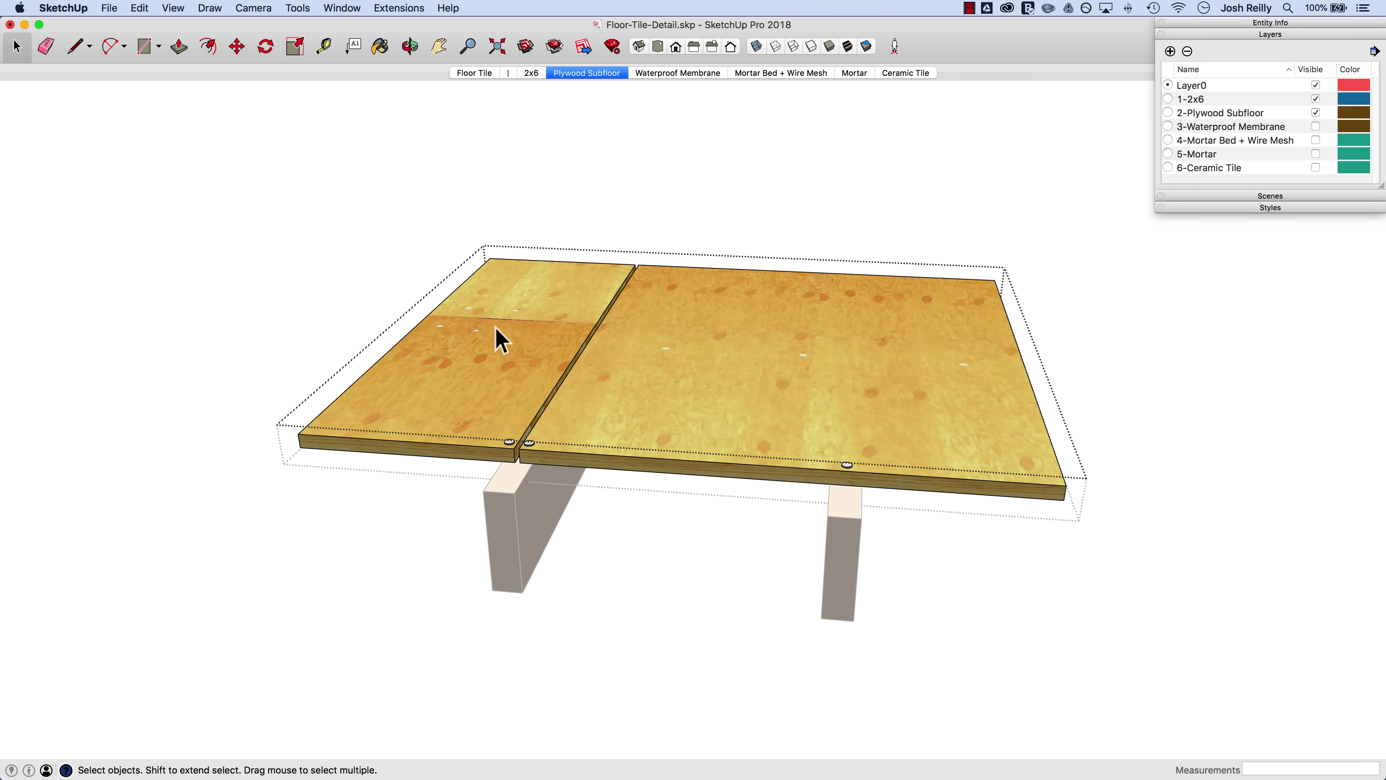
left_click(301, 11)
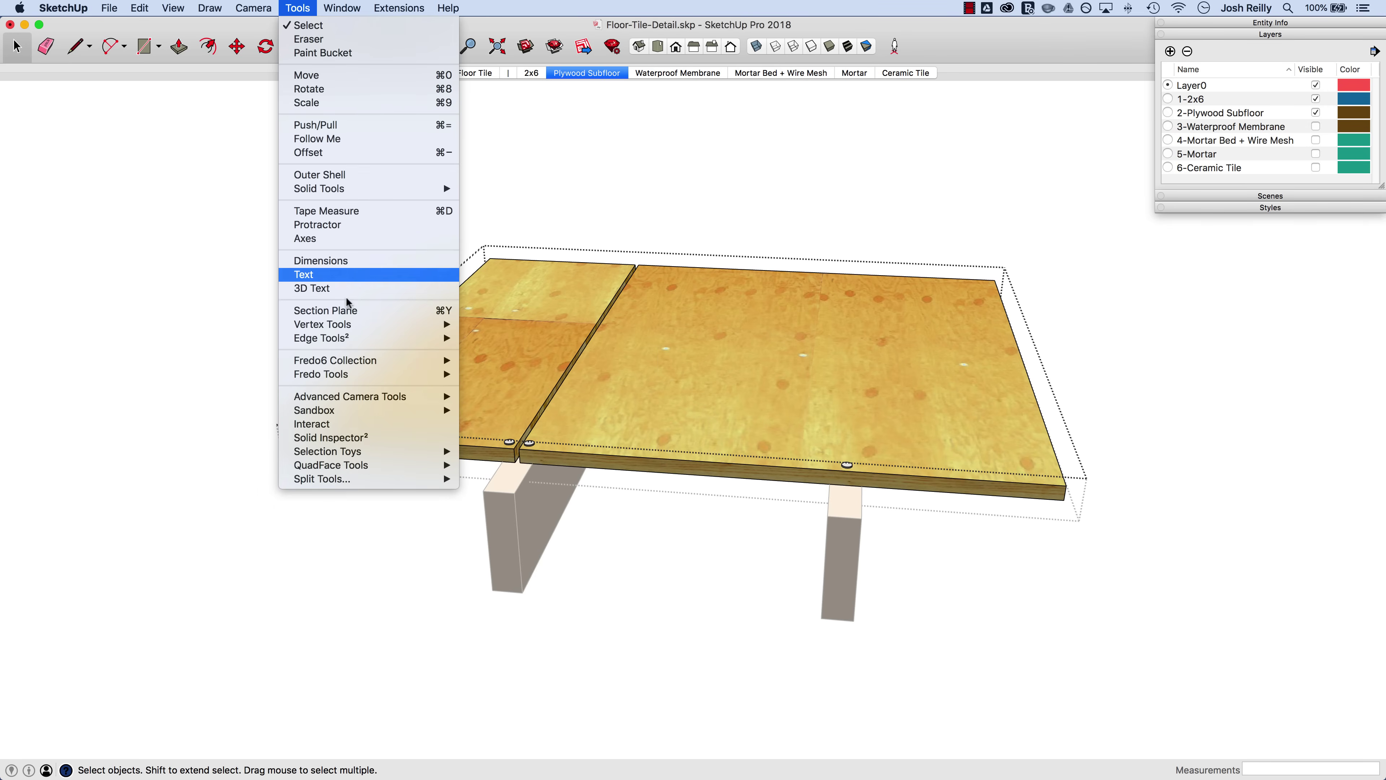
left_click(355, 309)
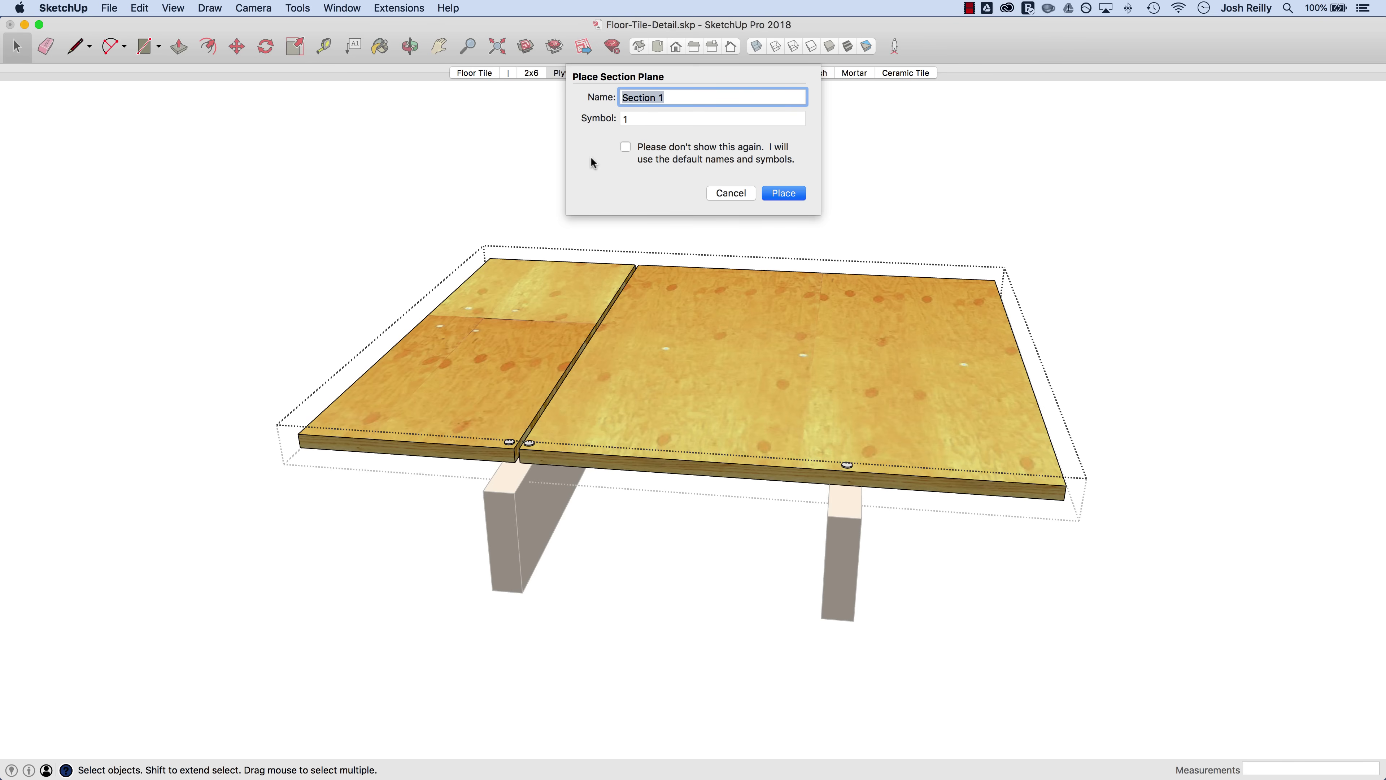
type("Plywood Subfloor")
left_click(638, 118)
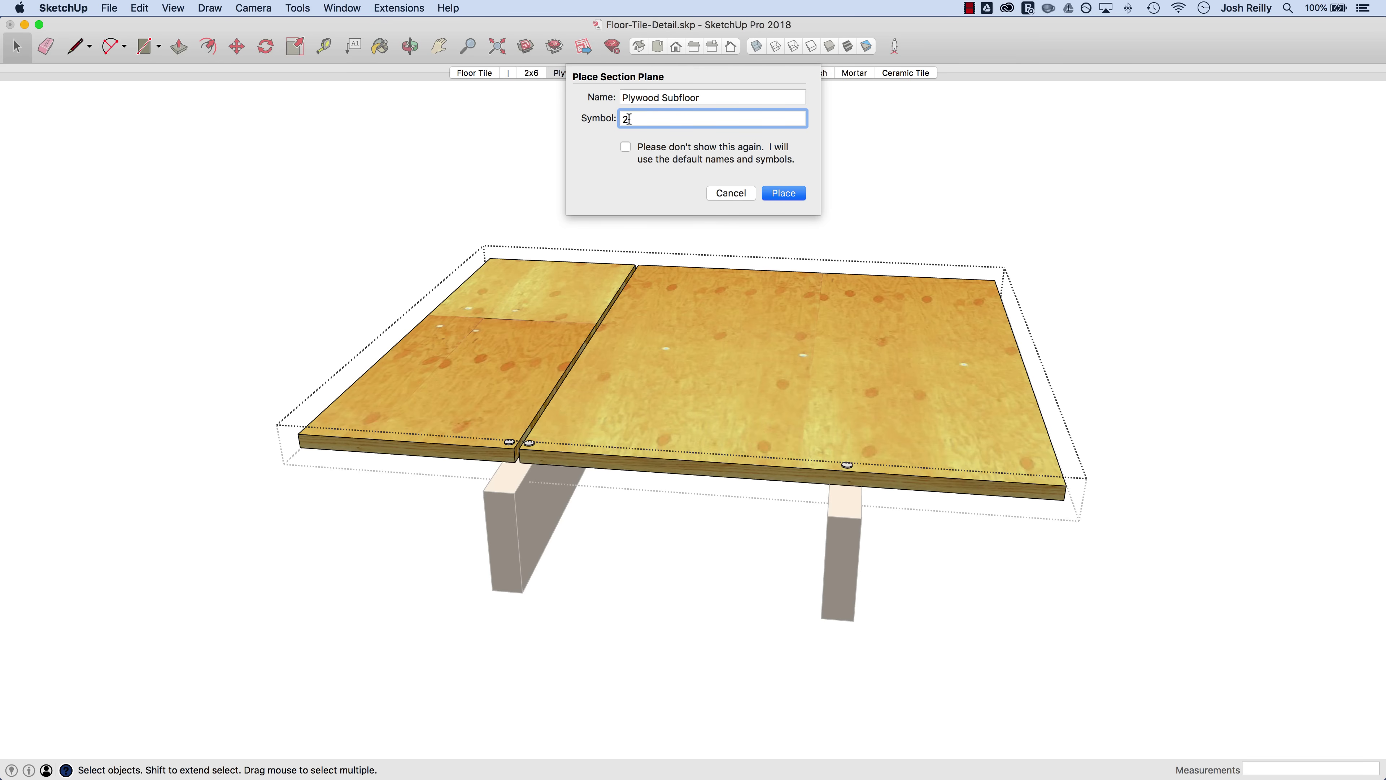
left_click(791, 193)
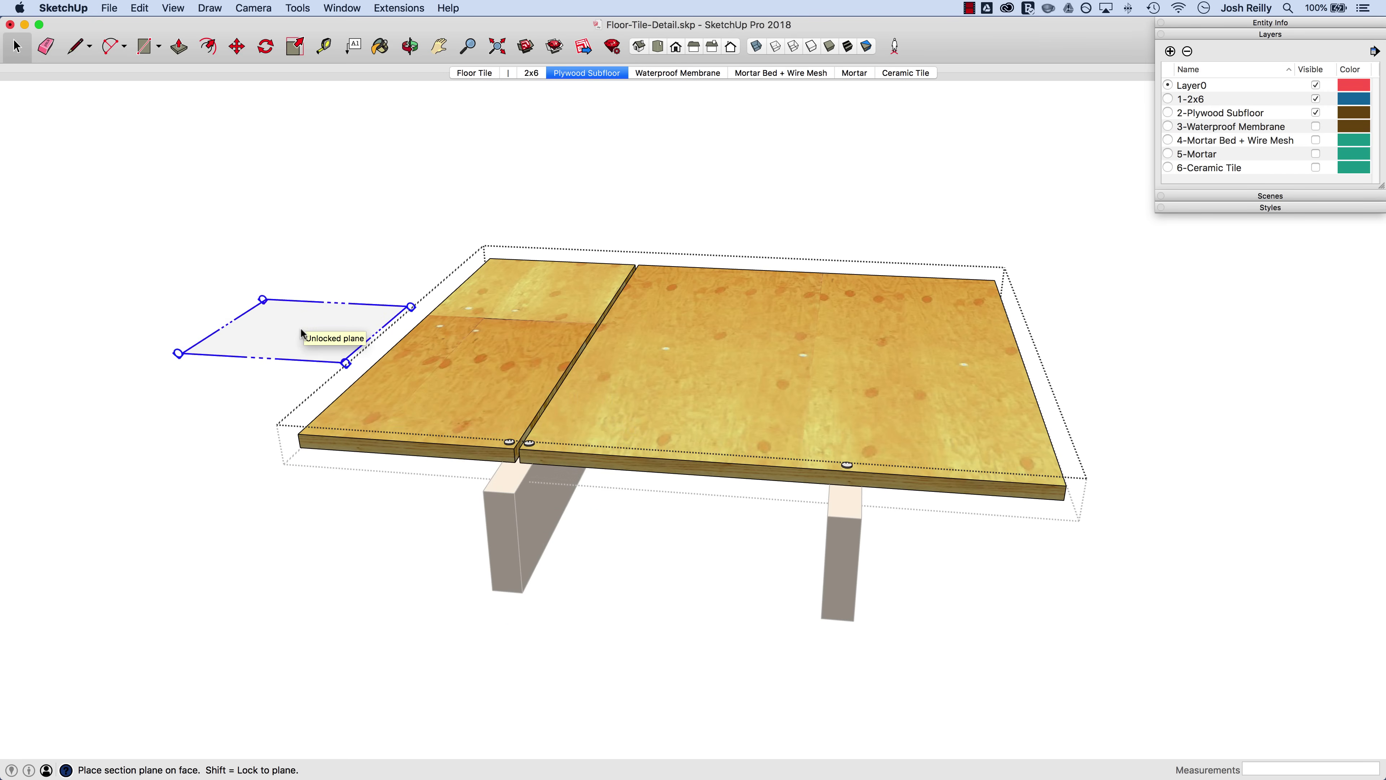
- Lock the section plane to the green axis and place it at the subfloor corner beside the smaller plywood sheets
key("Right")
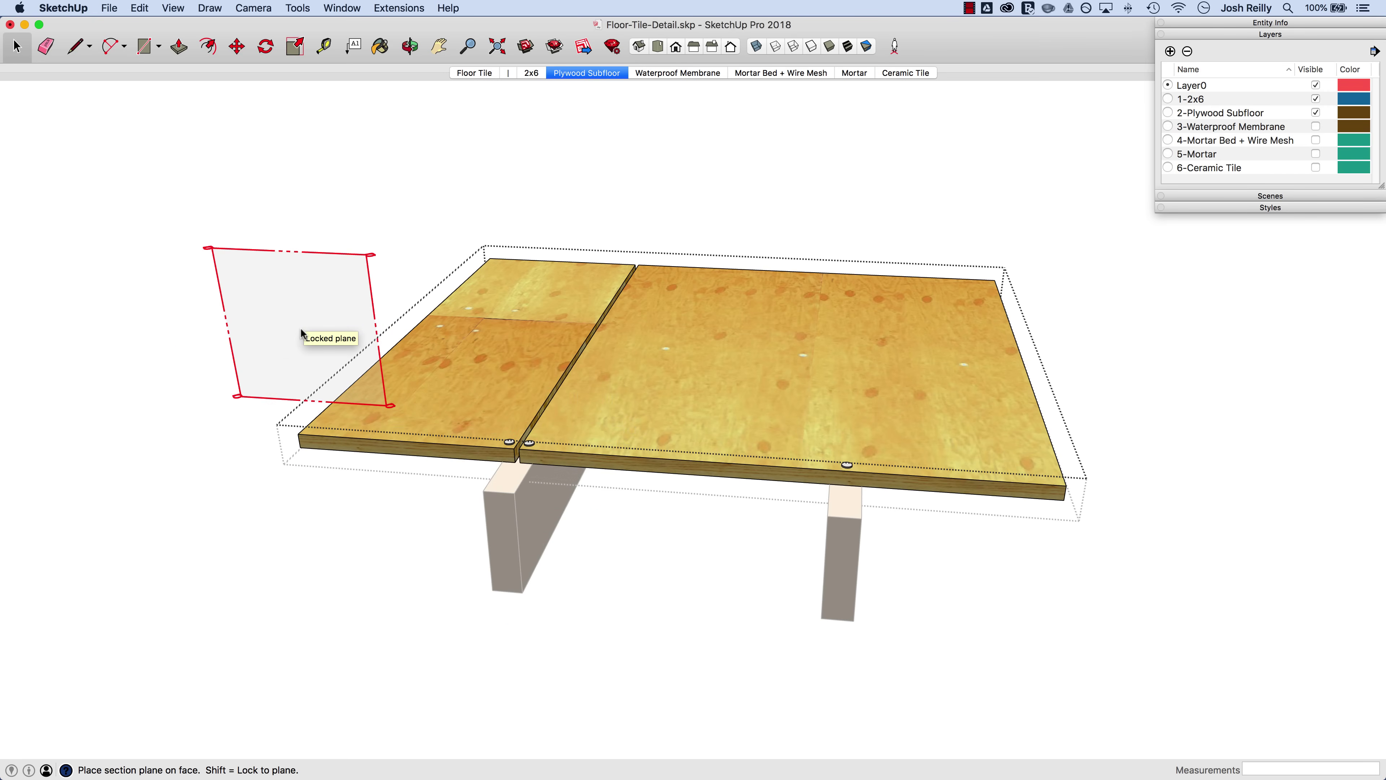
key("Up")
key("Left")
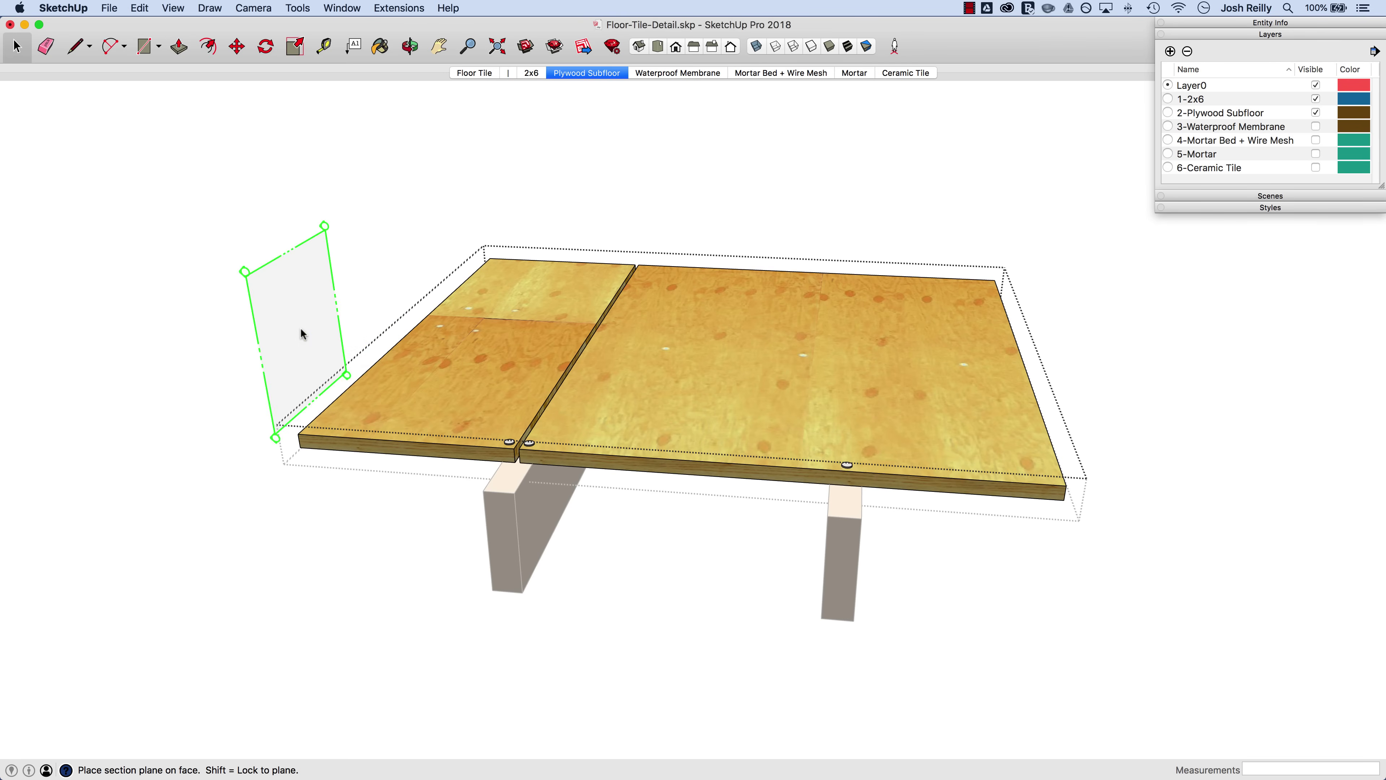
left_click(299, 432)
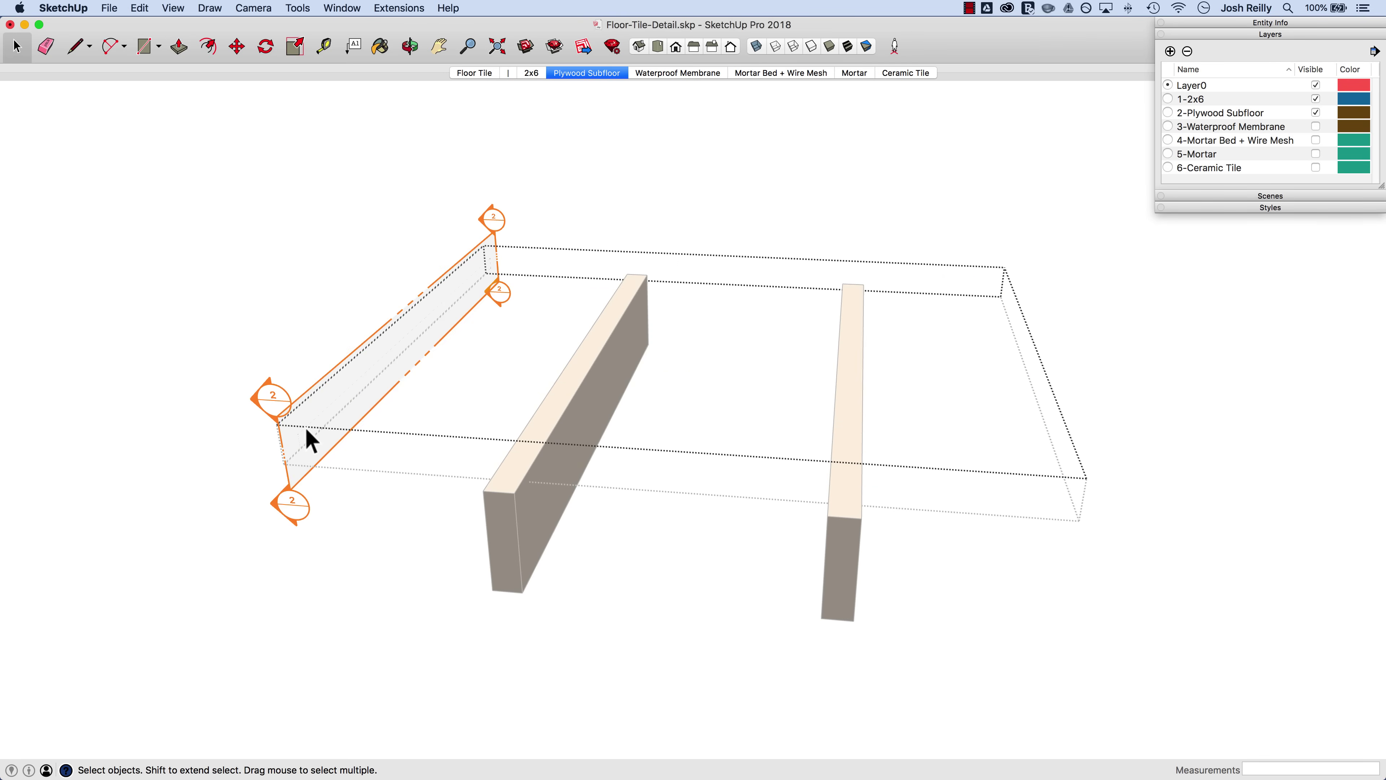
- Move the section plane about 3/4" outward, away from the plywood edge
left_click(288, 424)
key("m")
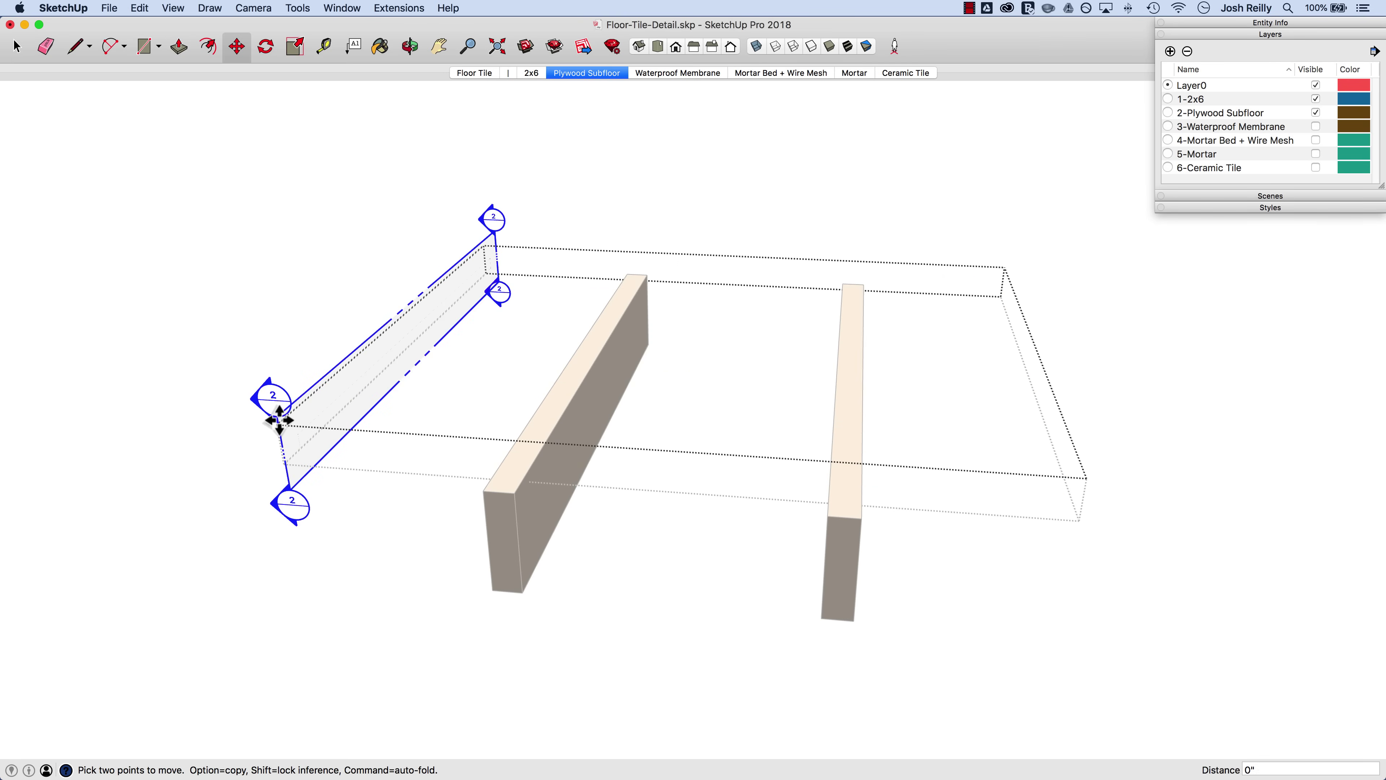
left_click(275, 419)
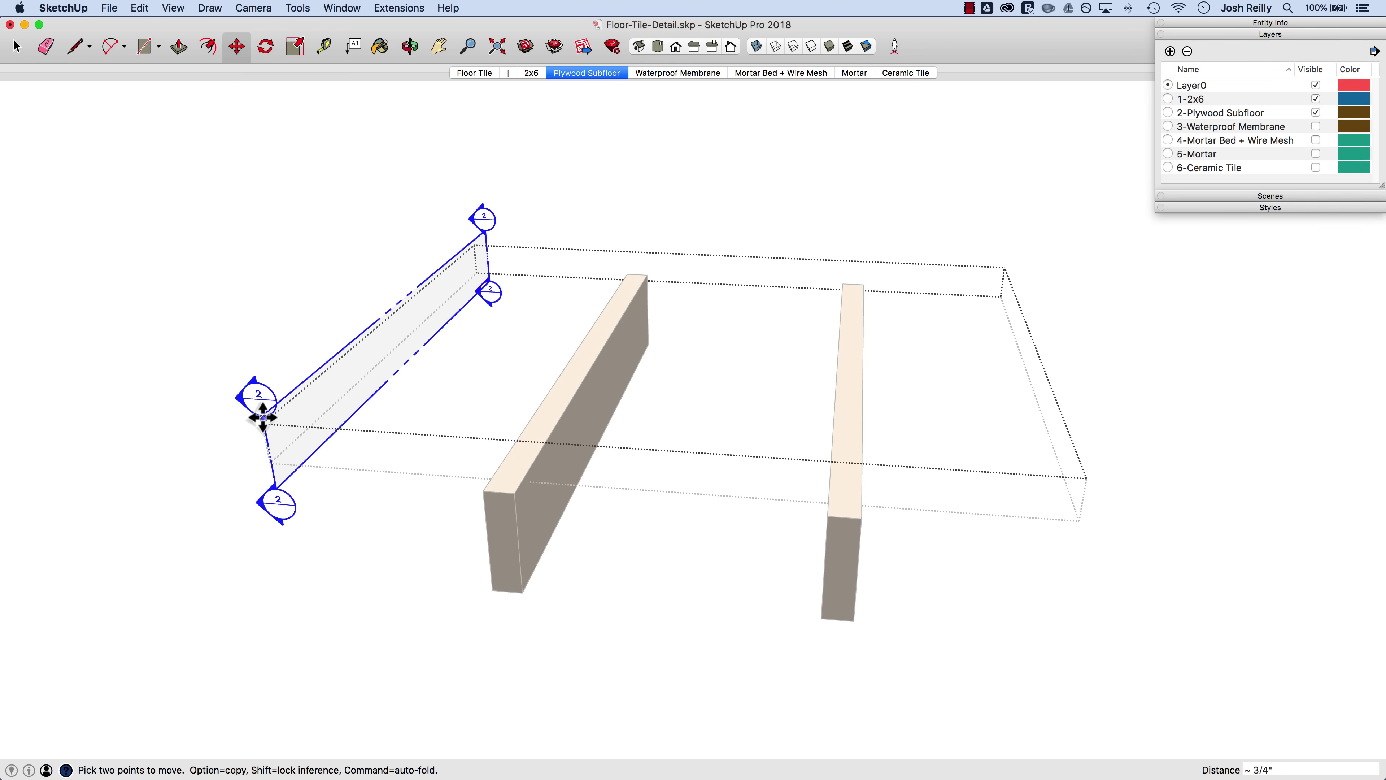
left_click(263, 419)
- Copy the section plane about 3' 1 13/16" to the subfloor's opposite end and shift the copy slightly outward past the edge
left_click(265, 417, "alt")
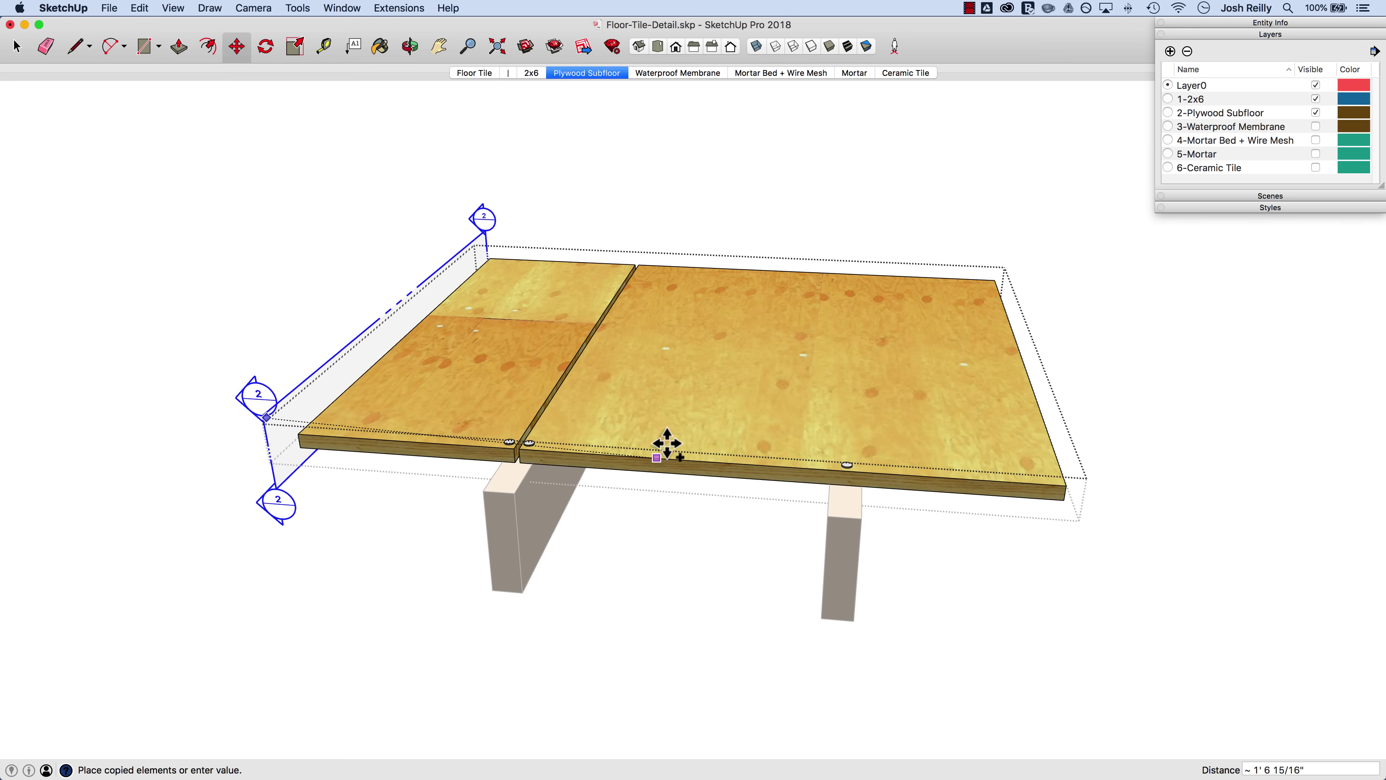
left_click(1064, 484)
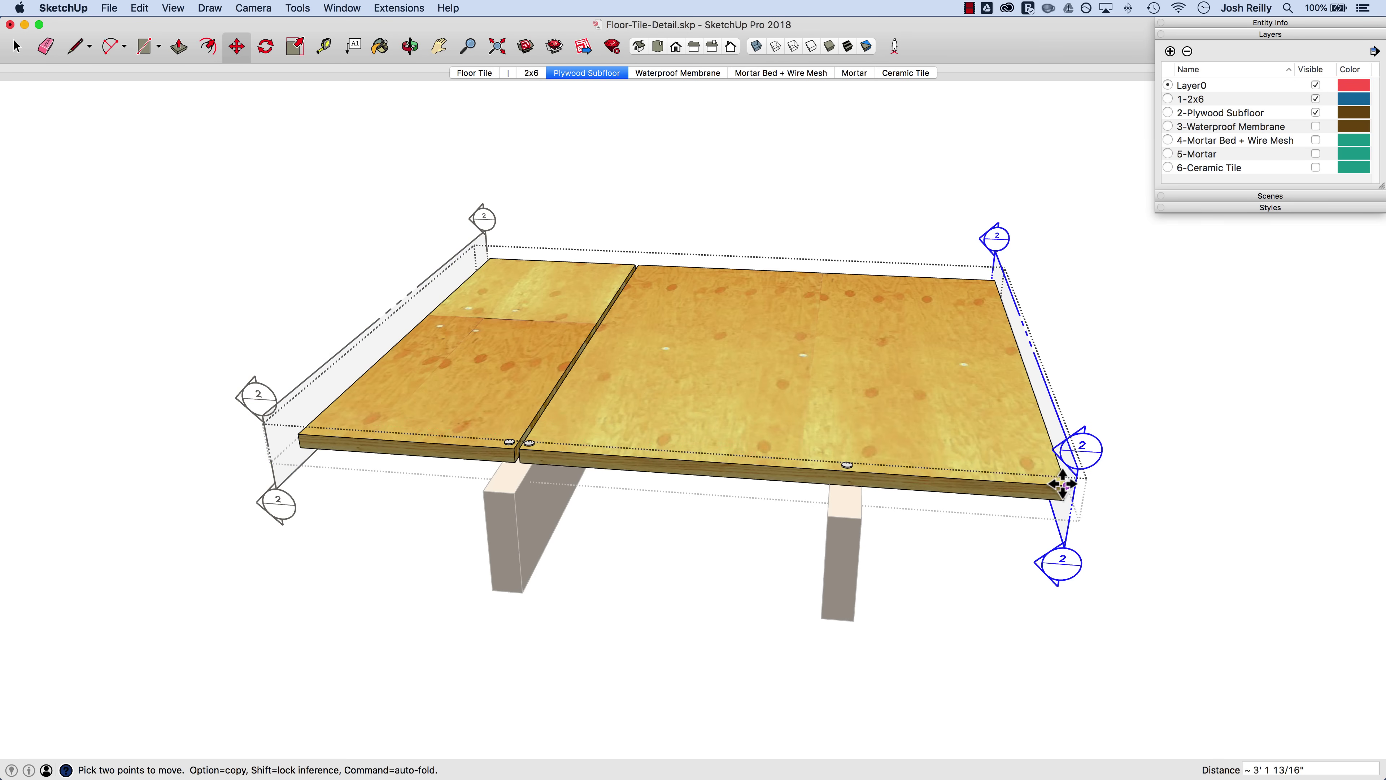
left_click(1067, 519)
left_click(1084, 526)
key("space")
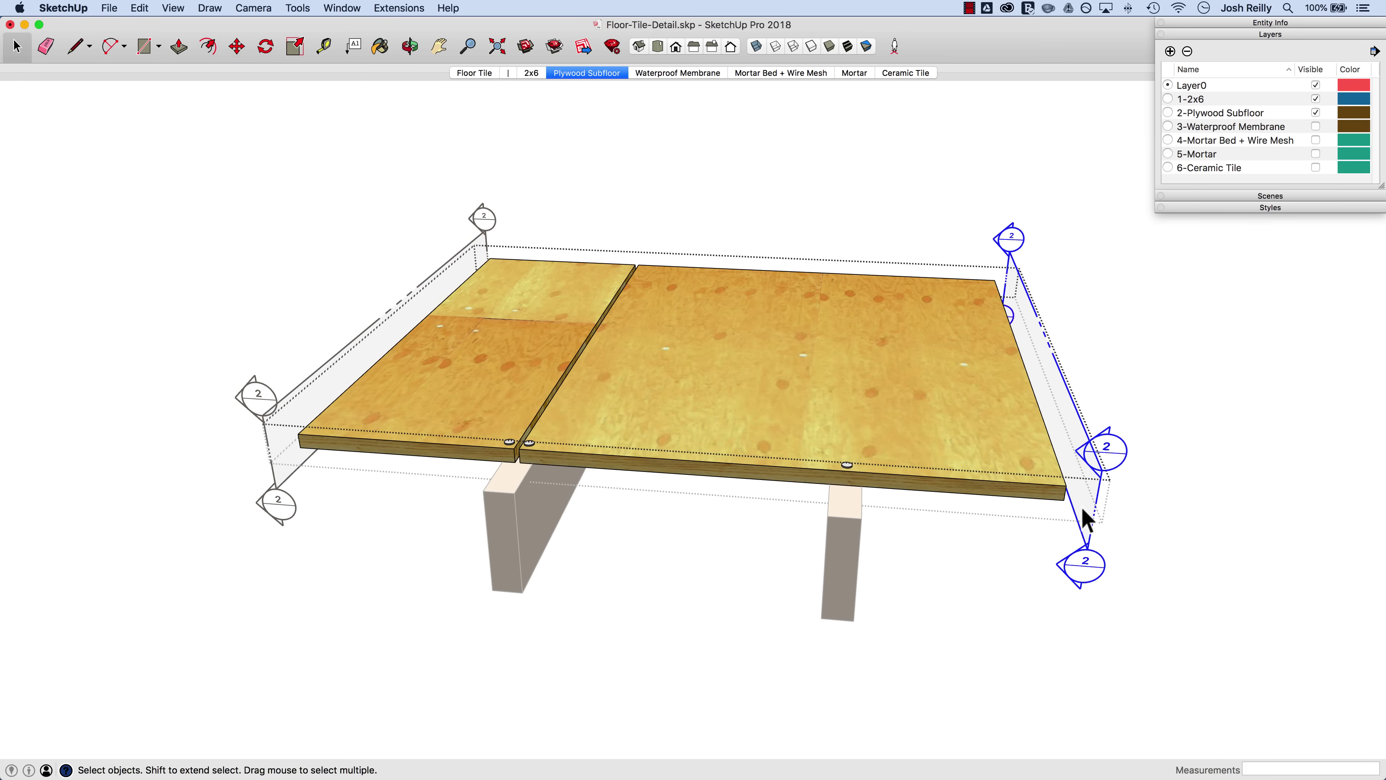
- Reverse the copied section plane's direction and flip it back to its original orientation
right_click(1091, 459)
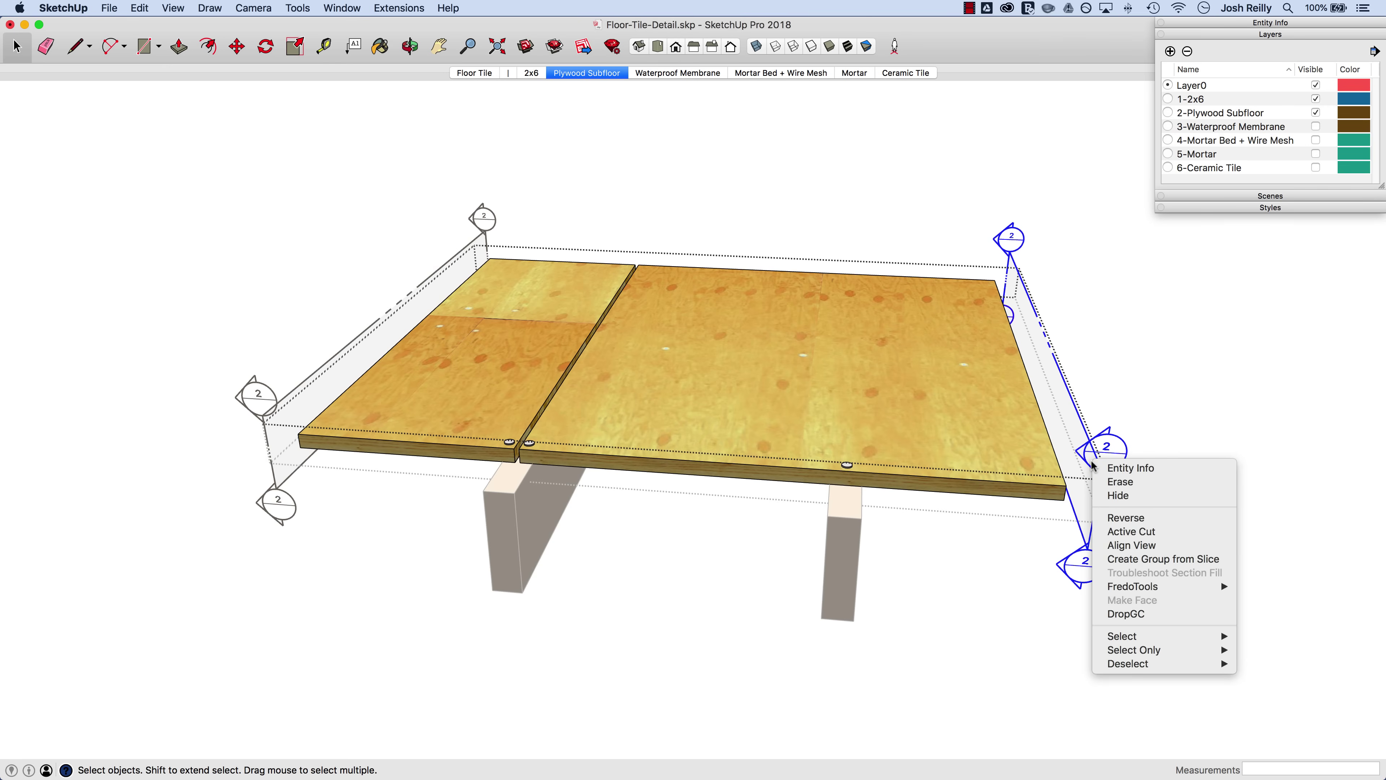
left_click(1123, 517)
right_click(1100, 463)
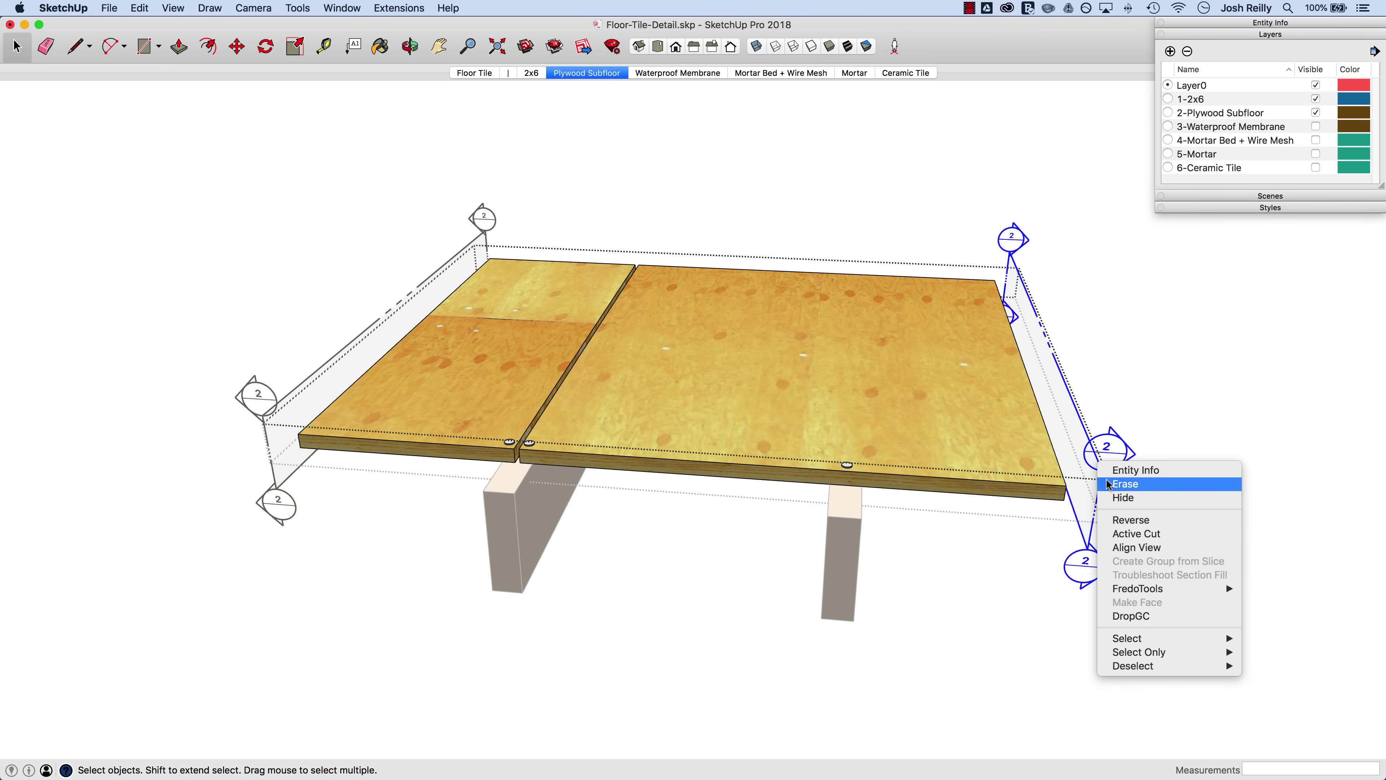
left_click(1116, 518)
- Switch the active cut between the two subfloor section planes, leaving the copy beside the large plywood sheet active
right_click(1089, 454)
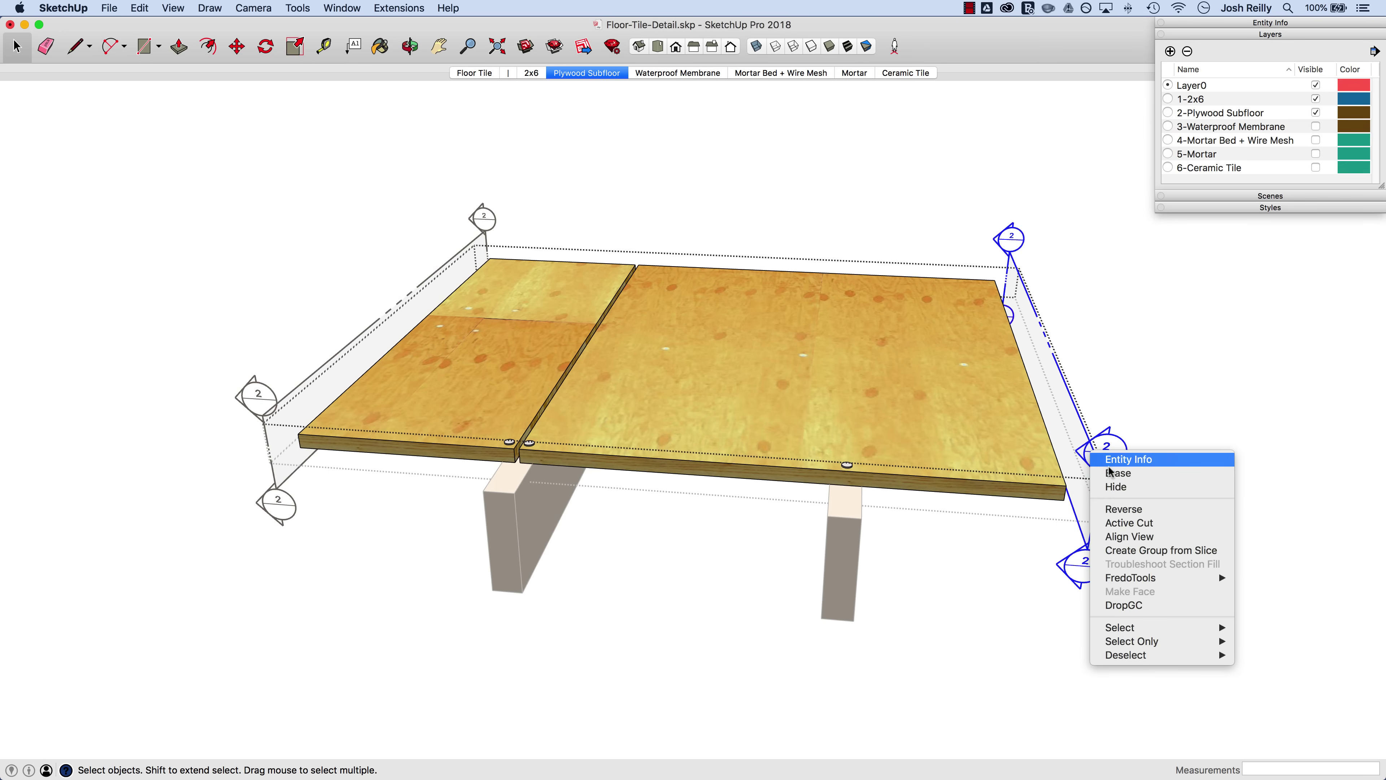
left_click(1131, 522)
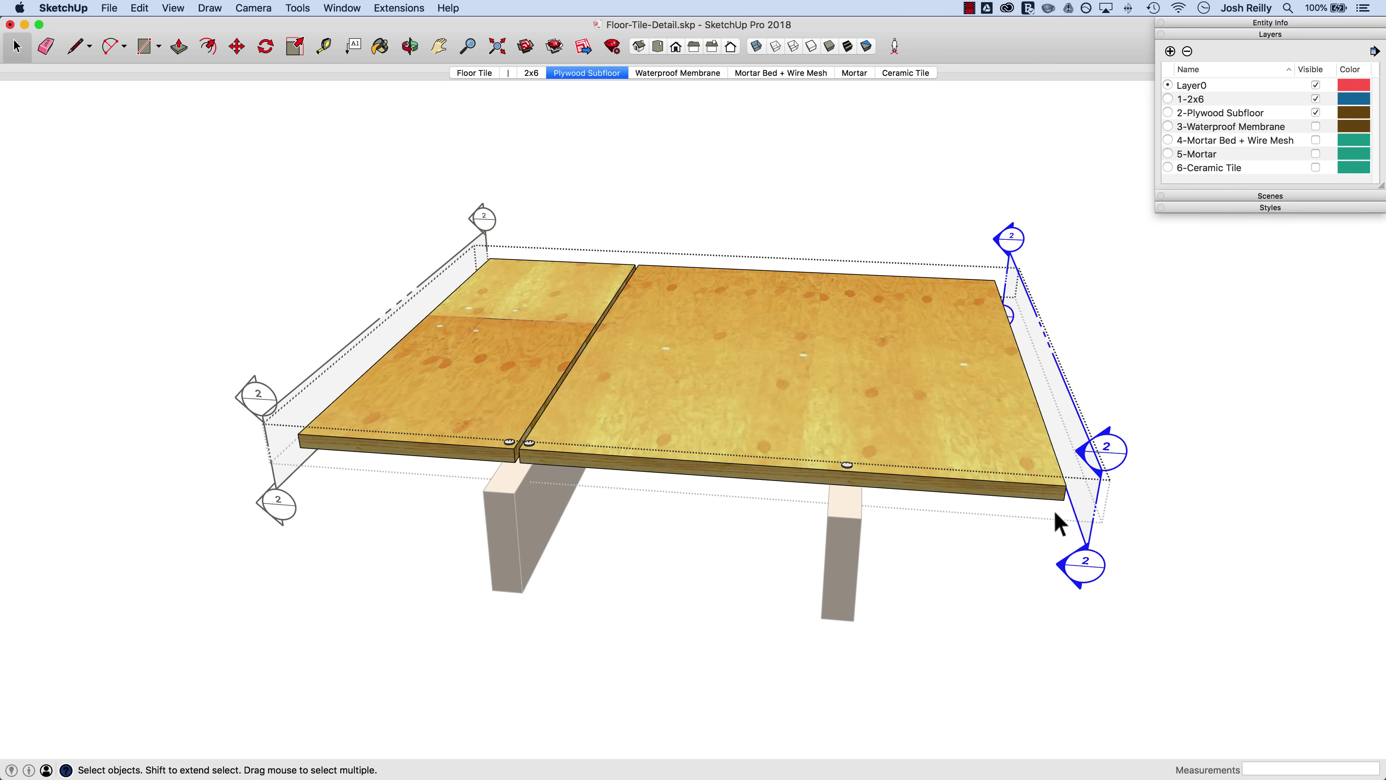
right_click(273, 419)
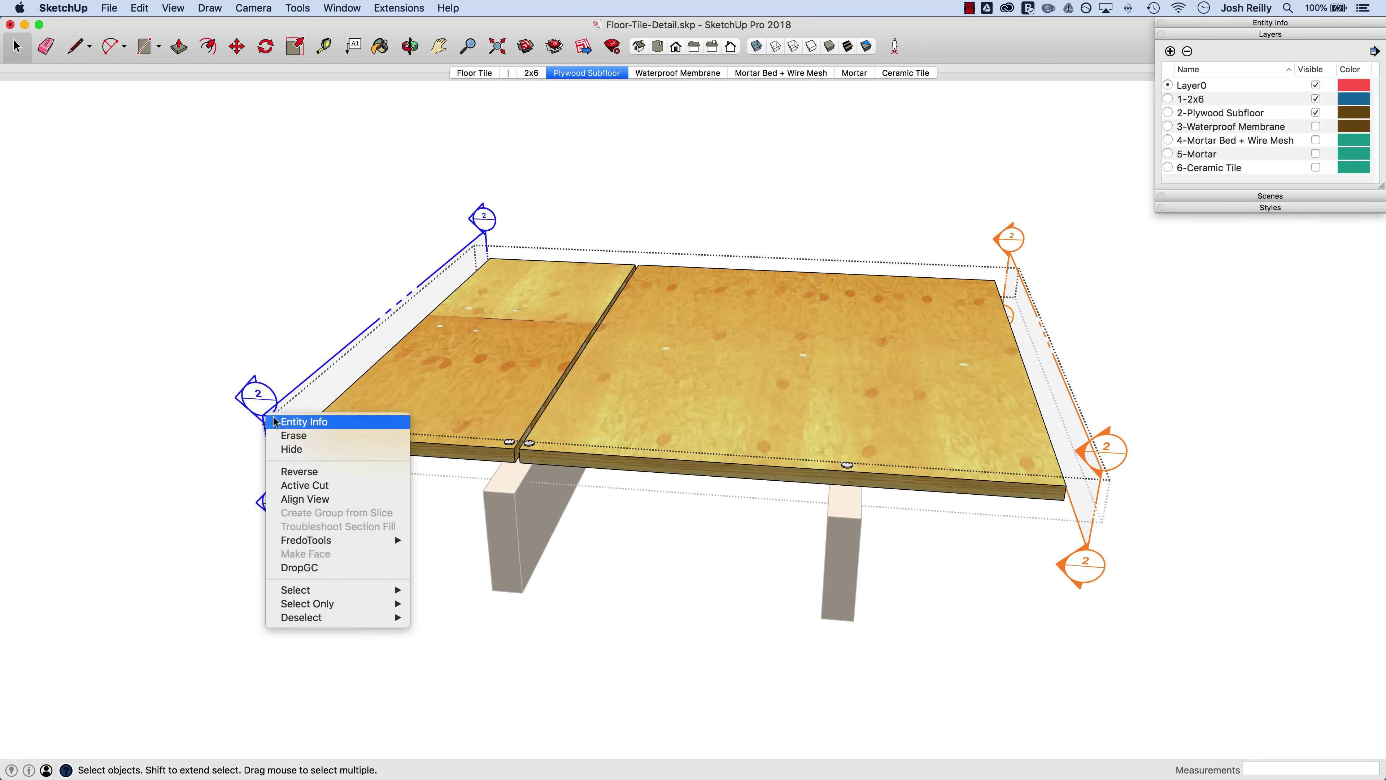
left_click(310, 485)
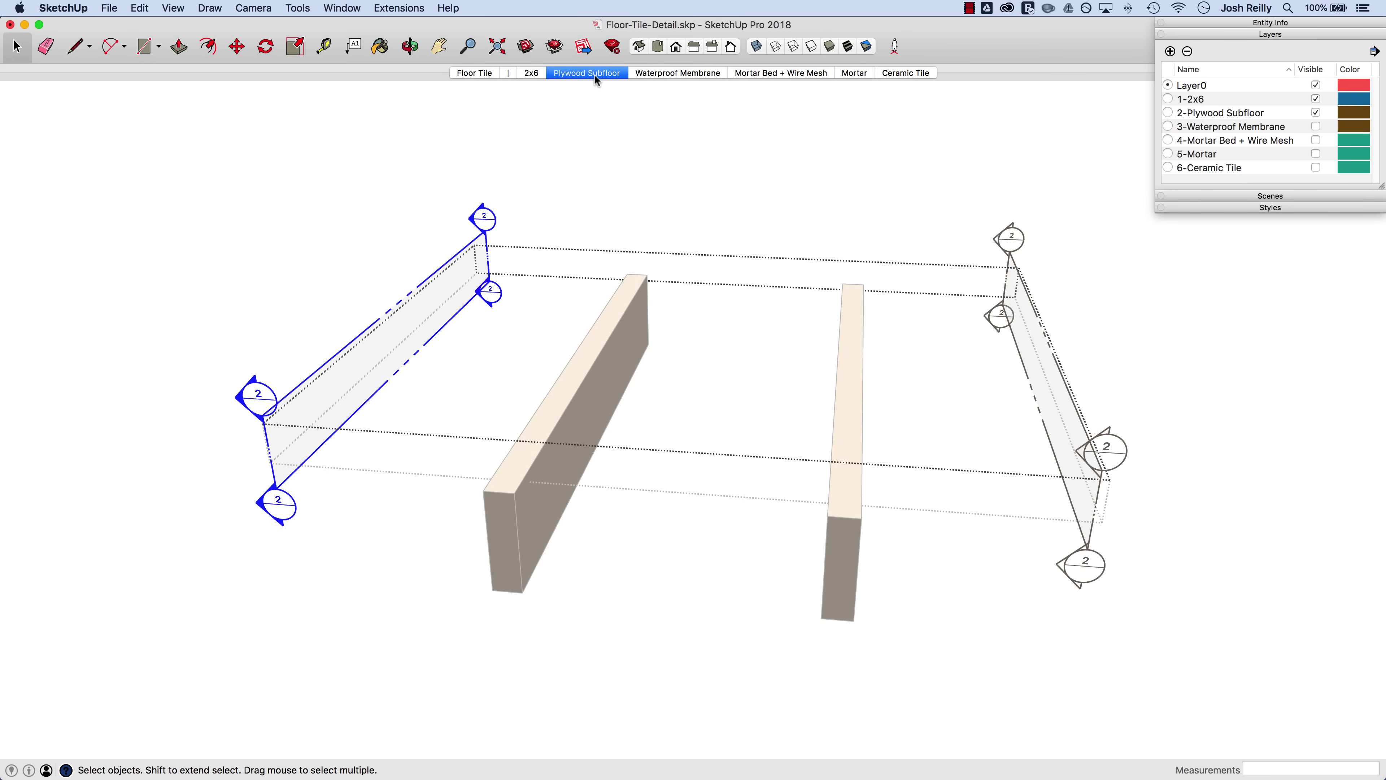
right_click(1011, 265)
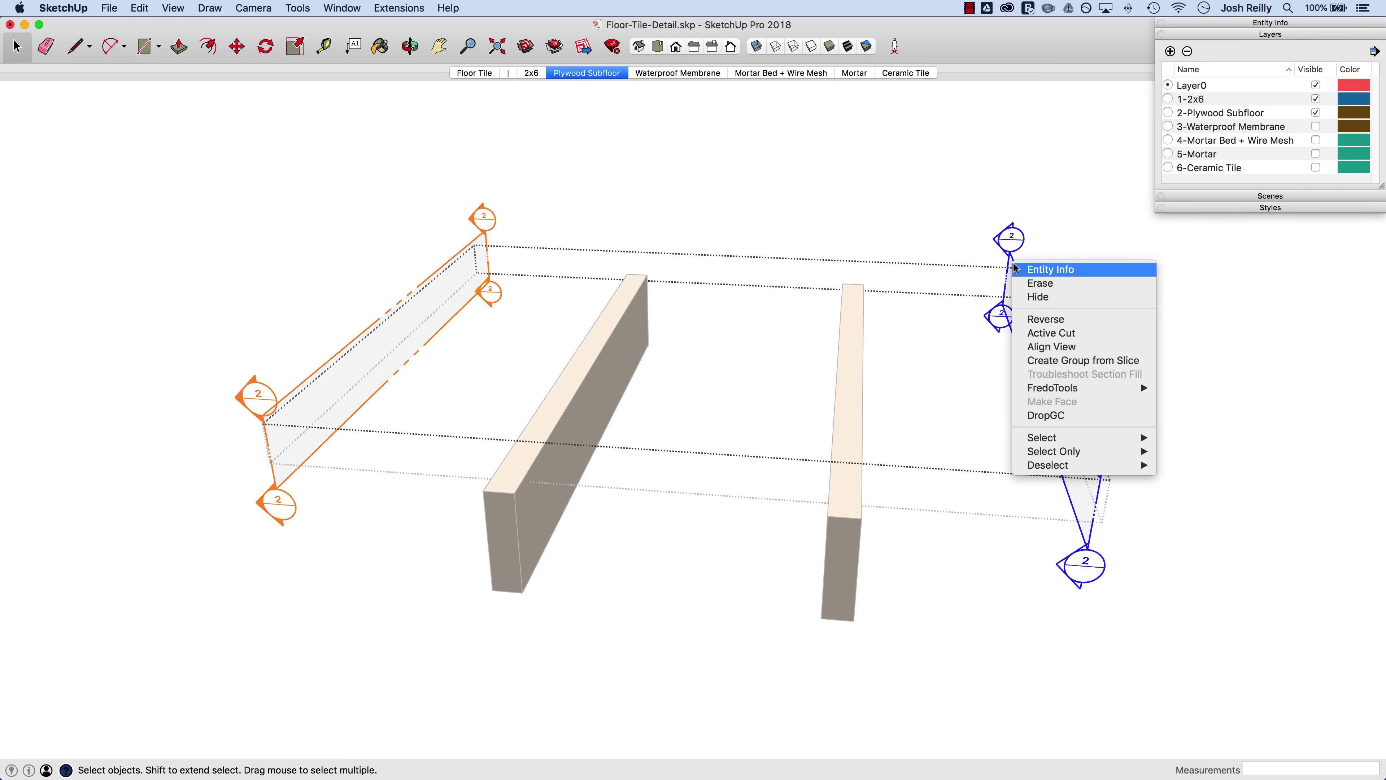
left_click(1060, 333)
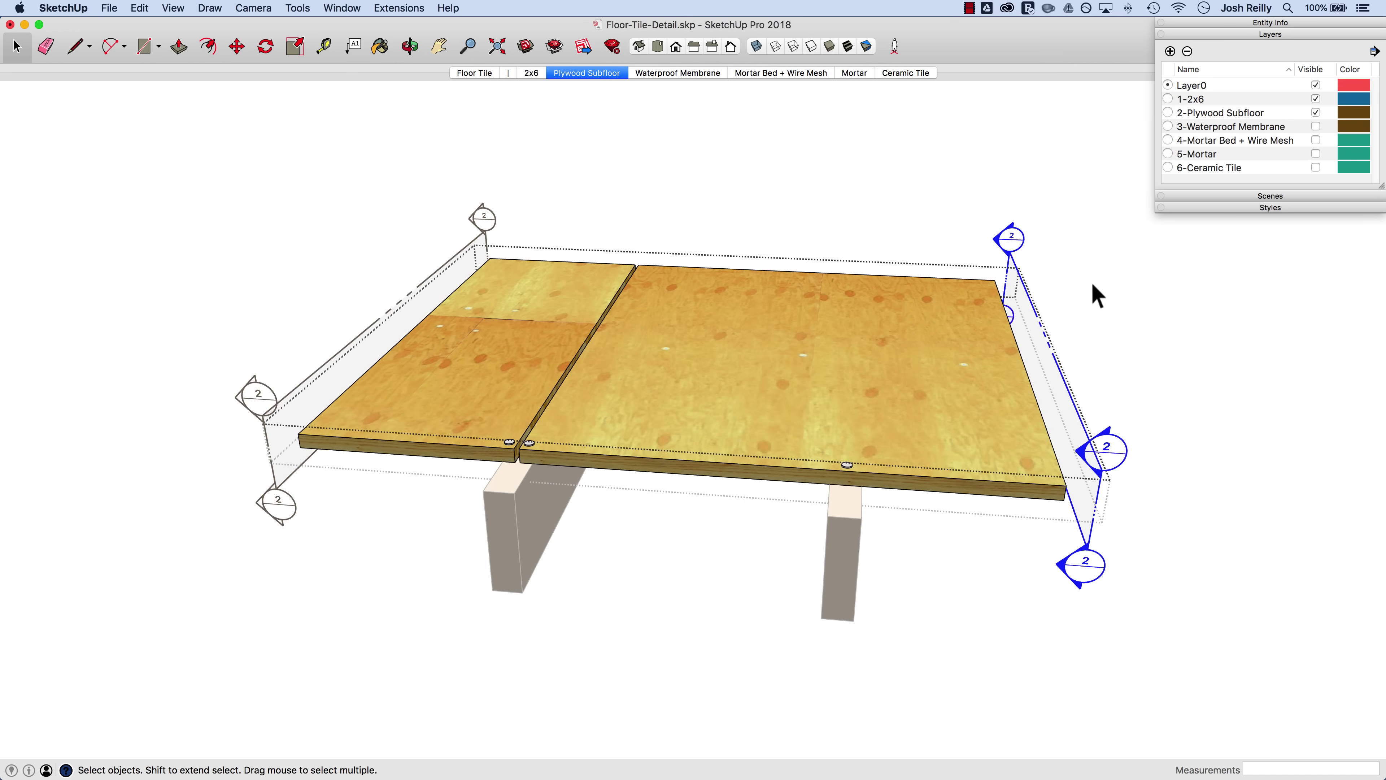
- Show the scene list with its details and update the Plywood Subfloor scene with the current active section plane
left_click(1254, 198)
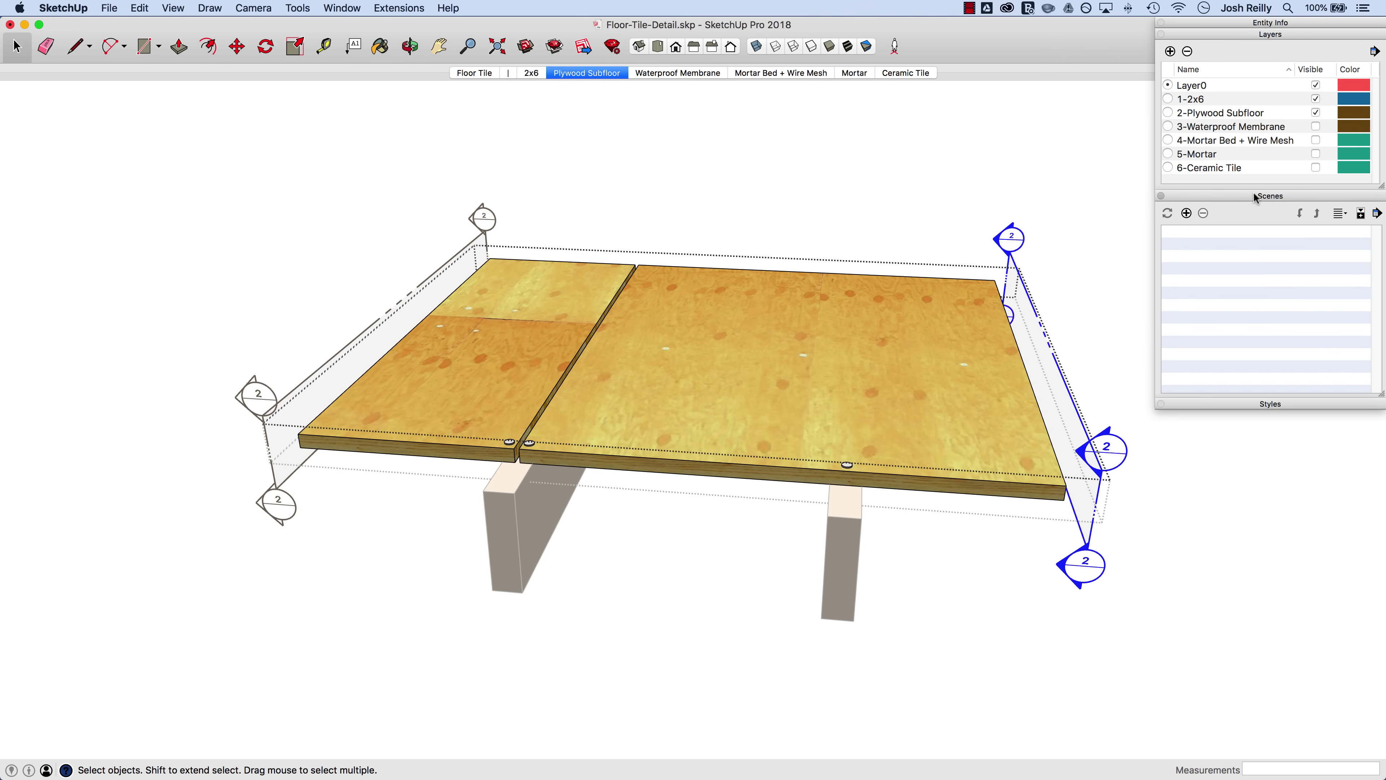
left_click(1361, 213)
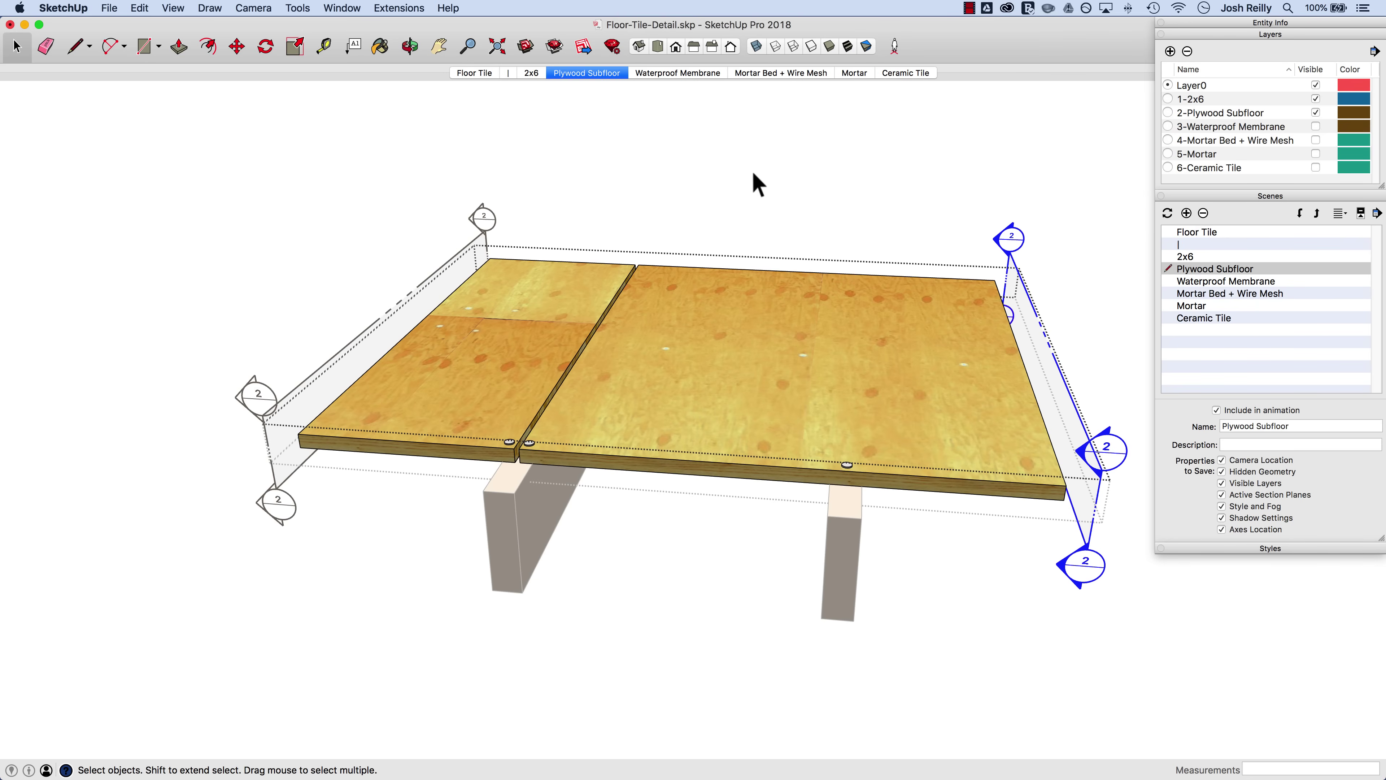
right_click(1005, 257)
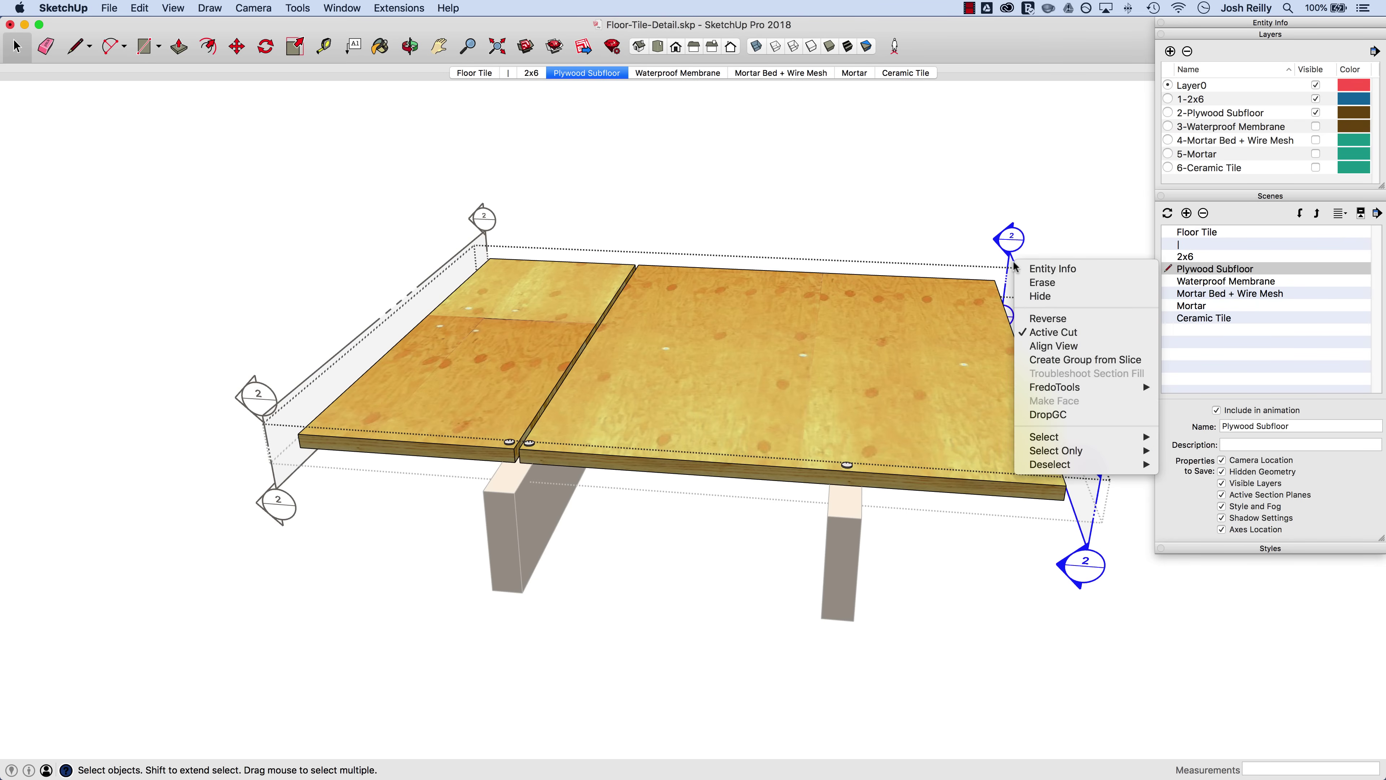
left_click(742, 141)
left_click(581, 74)
right_click(581, 74)
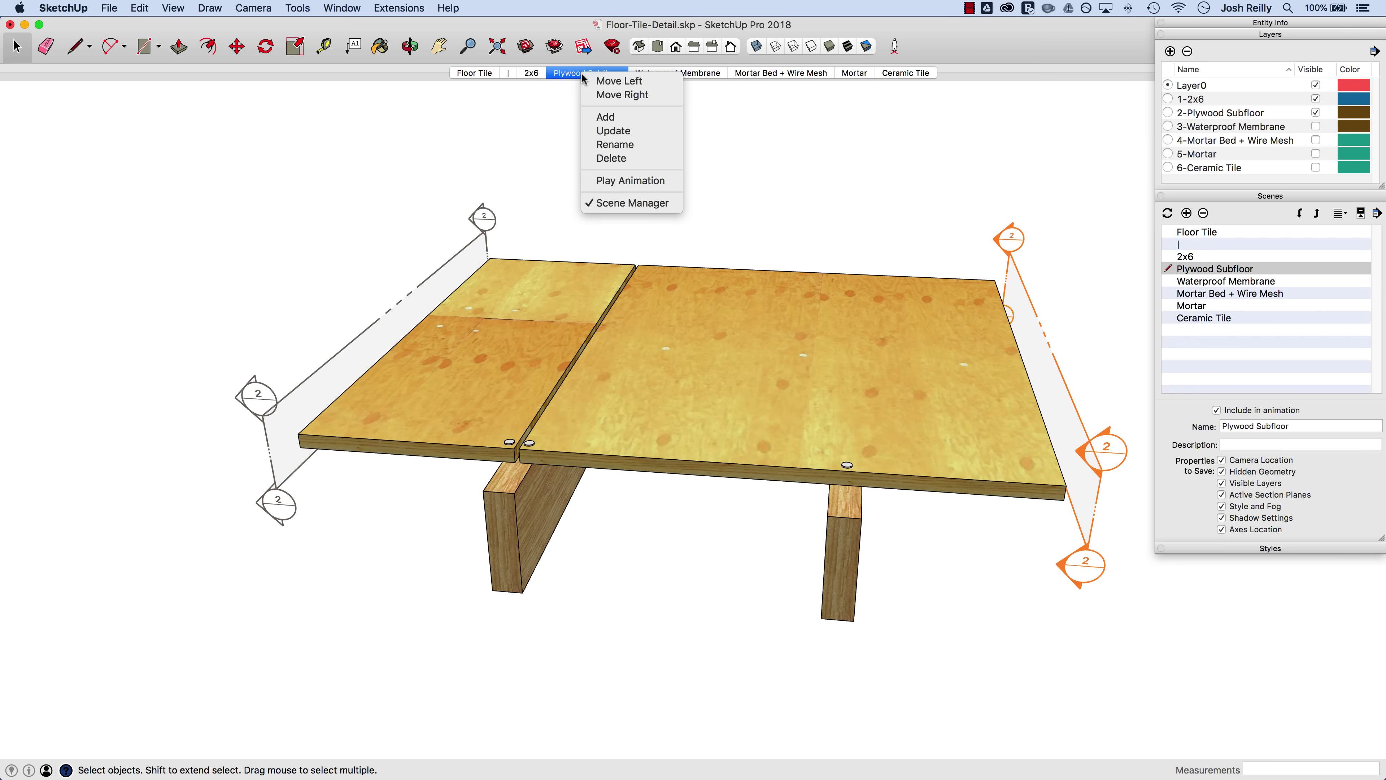
left_click(624, 130)
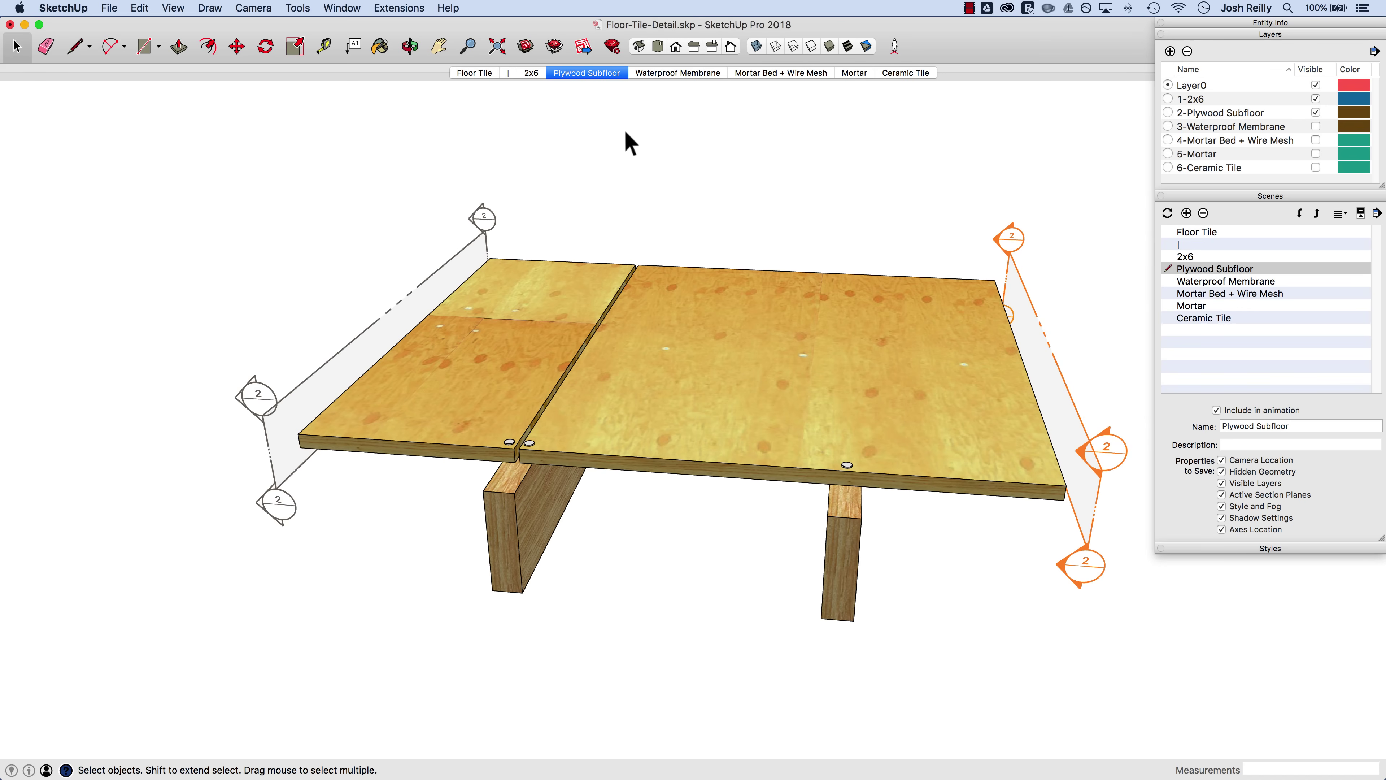
- Show the 2-Plywood Subfloor layer in the 2x6 scene and activate the section cut beside the two smaller plywood sheets
left_click(530, 73)
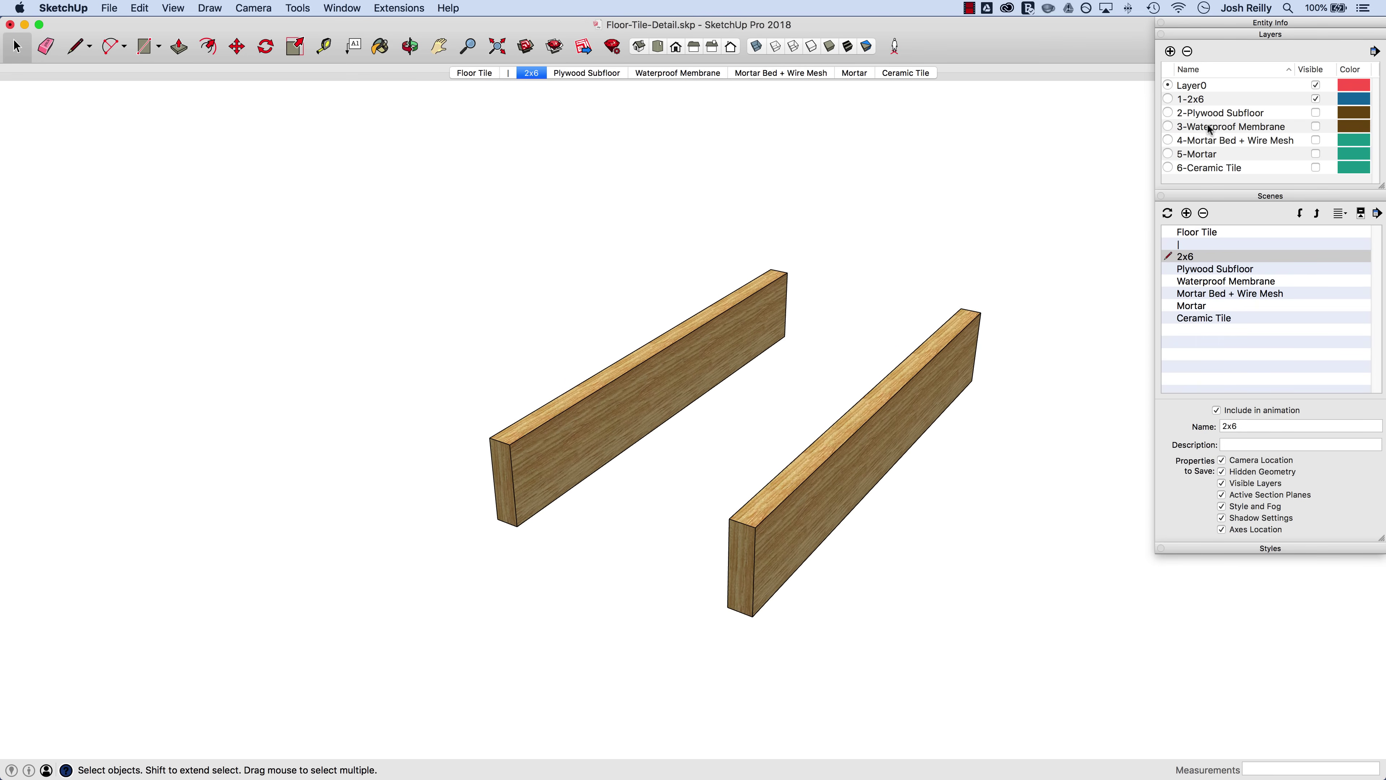
left_click(1316, 113)
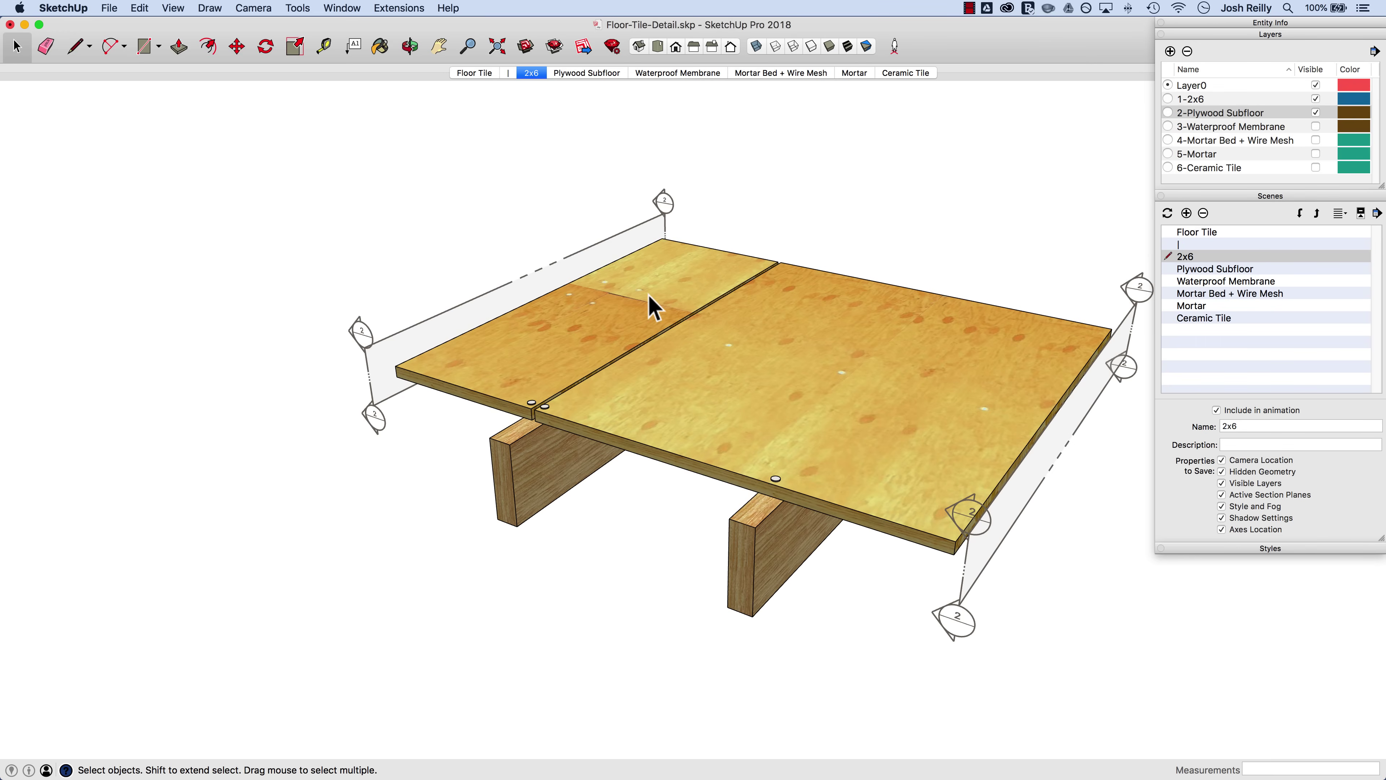
double_click(653, 300)
right_click(657, 214)
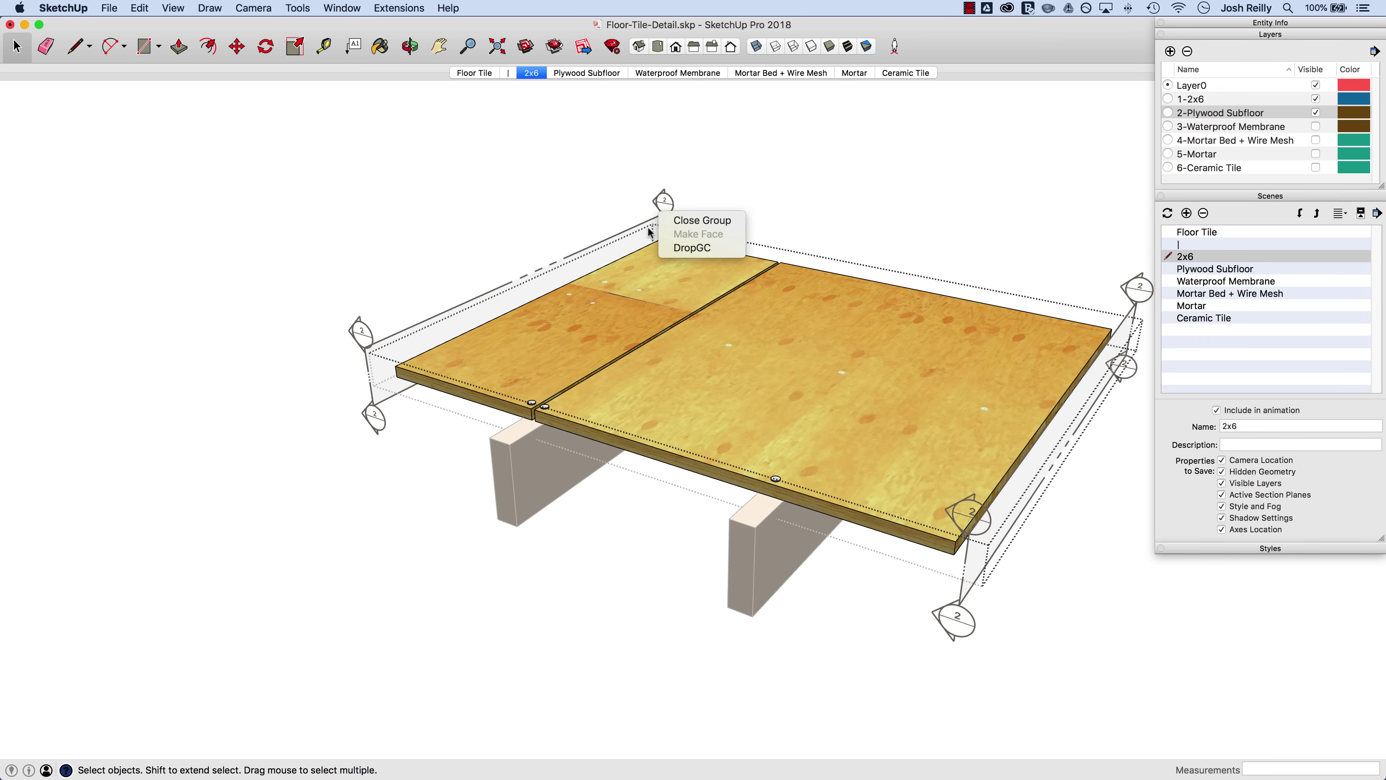
right_click(647, 227)
left_click(687, 298)
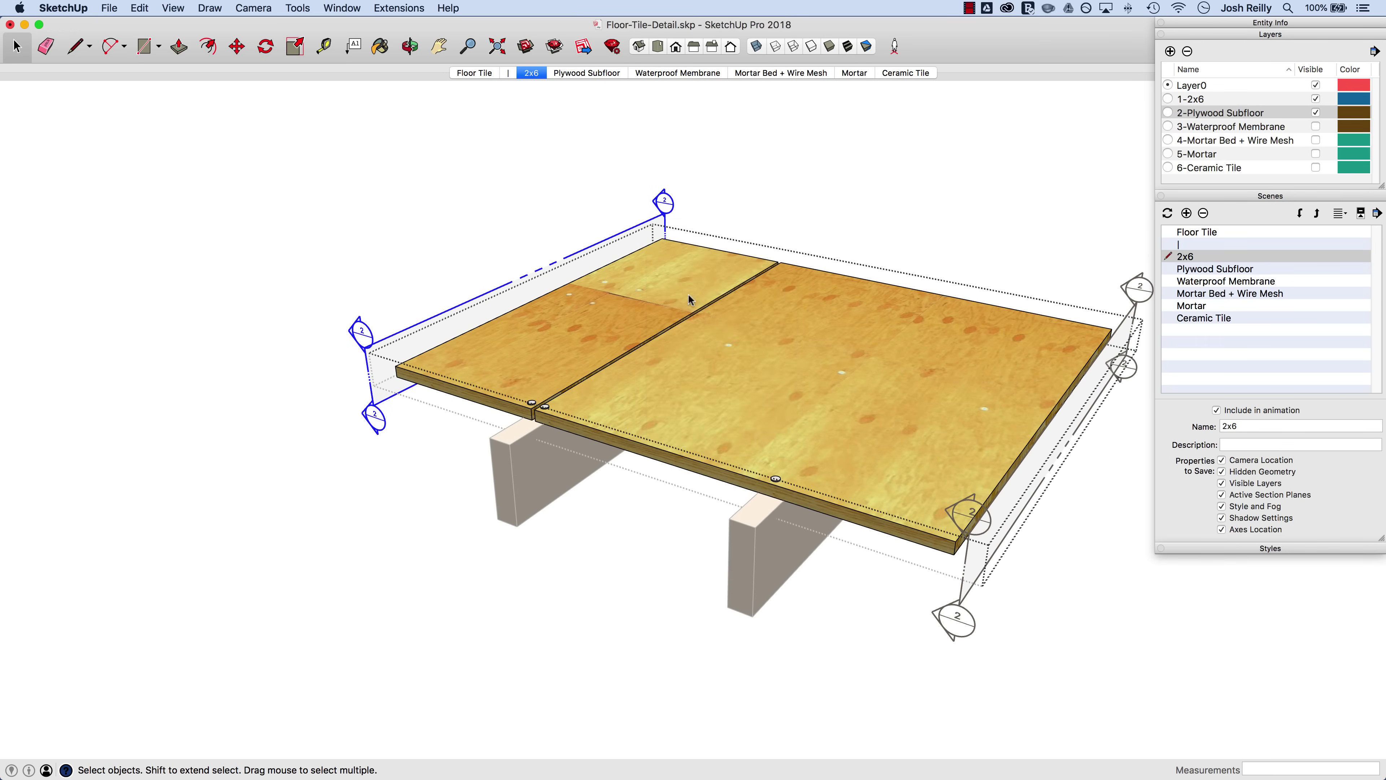
- Update the 2x6 scene and preview its transition to the Plywood Subfloor scene
right_click(535, 77)
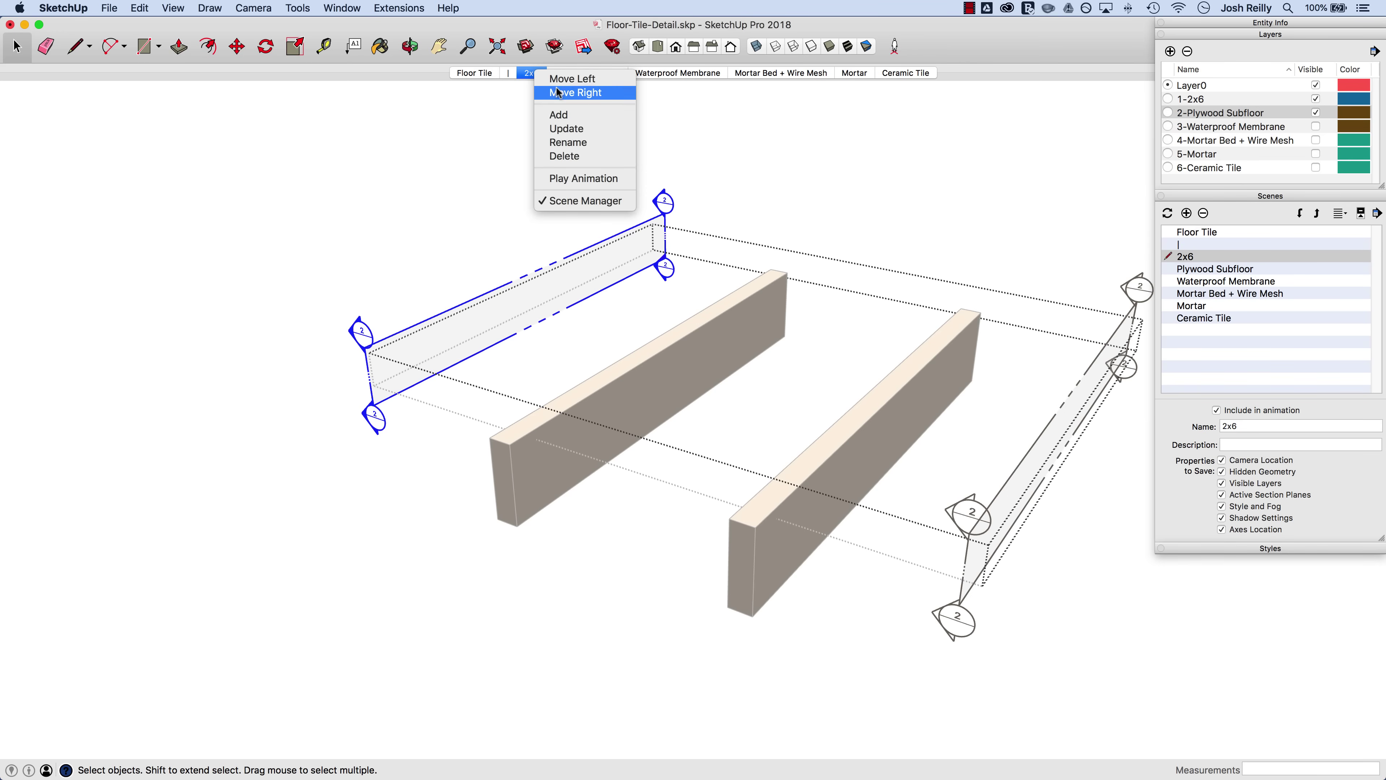
left_click(572, 131)
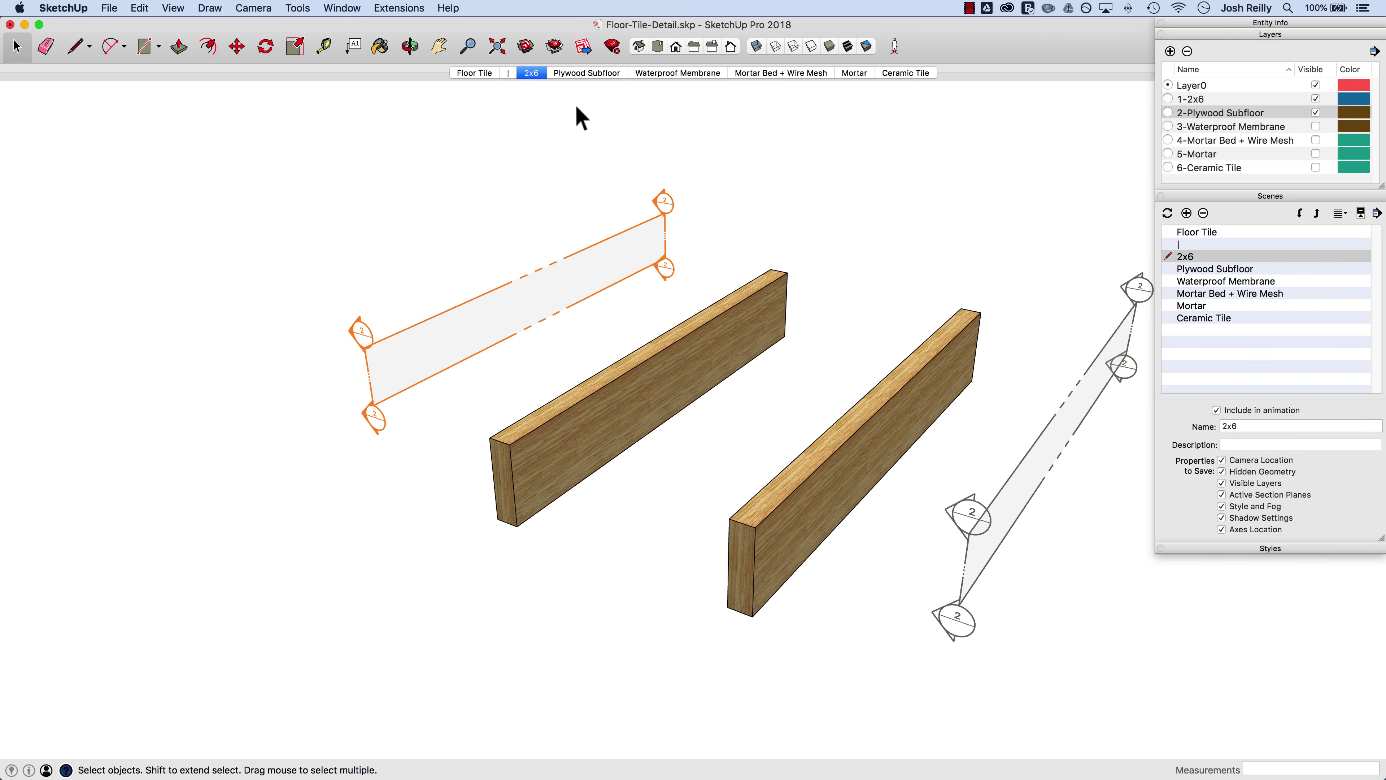
left_click(592, 72)
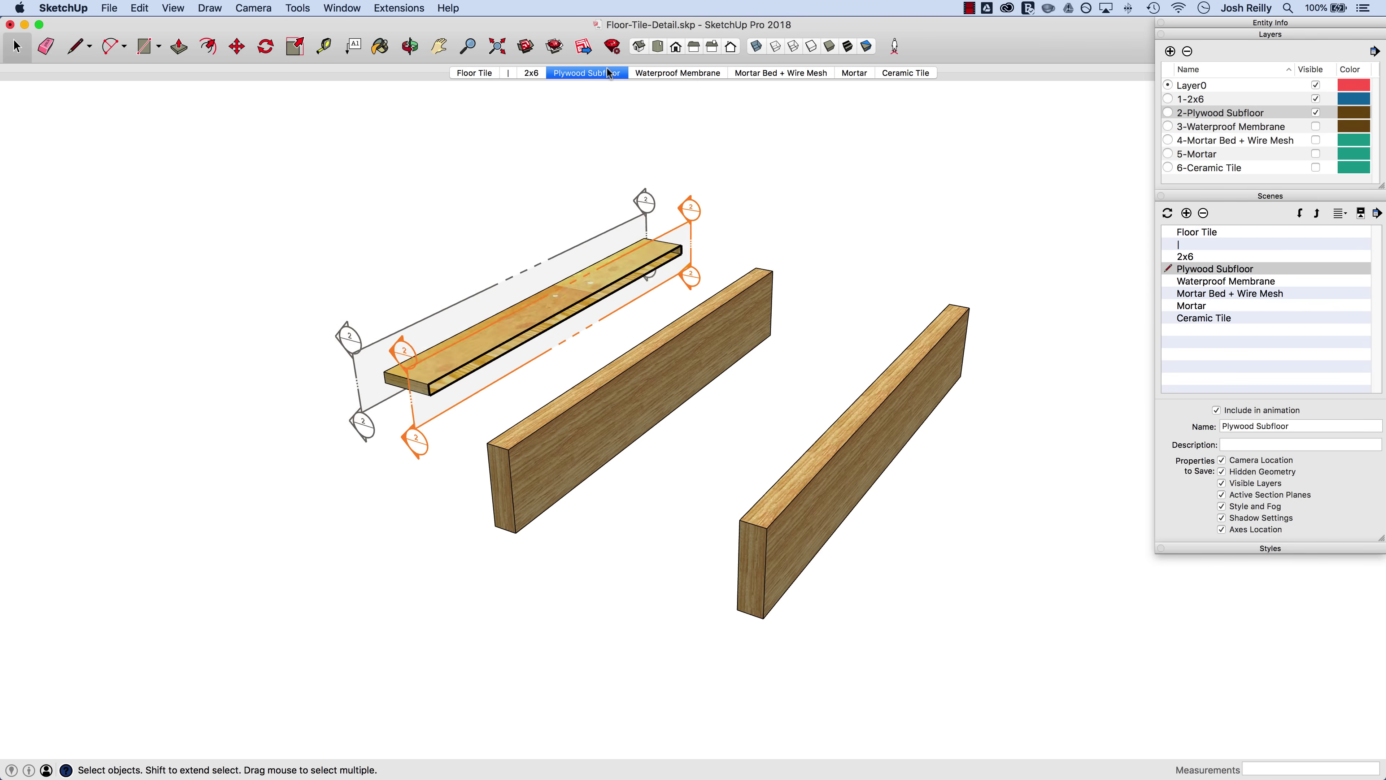
- In the Waterproof Membrane scene, place a section plane named "Waterproof Membrane" with symbol 3 at the membrane group's rear edge
left_click(676, 72)
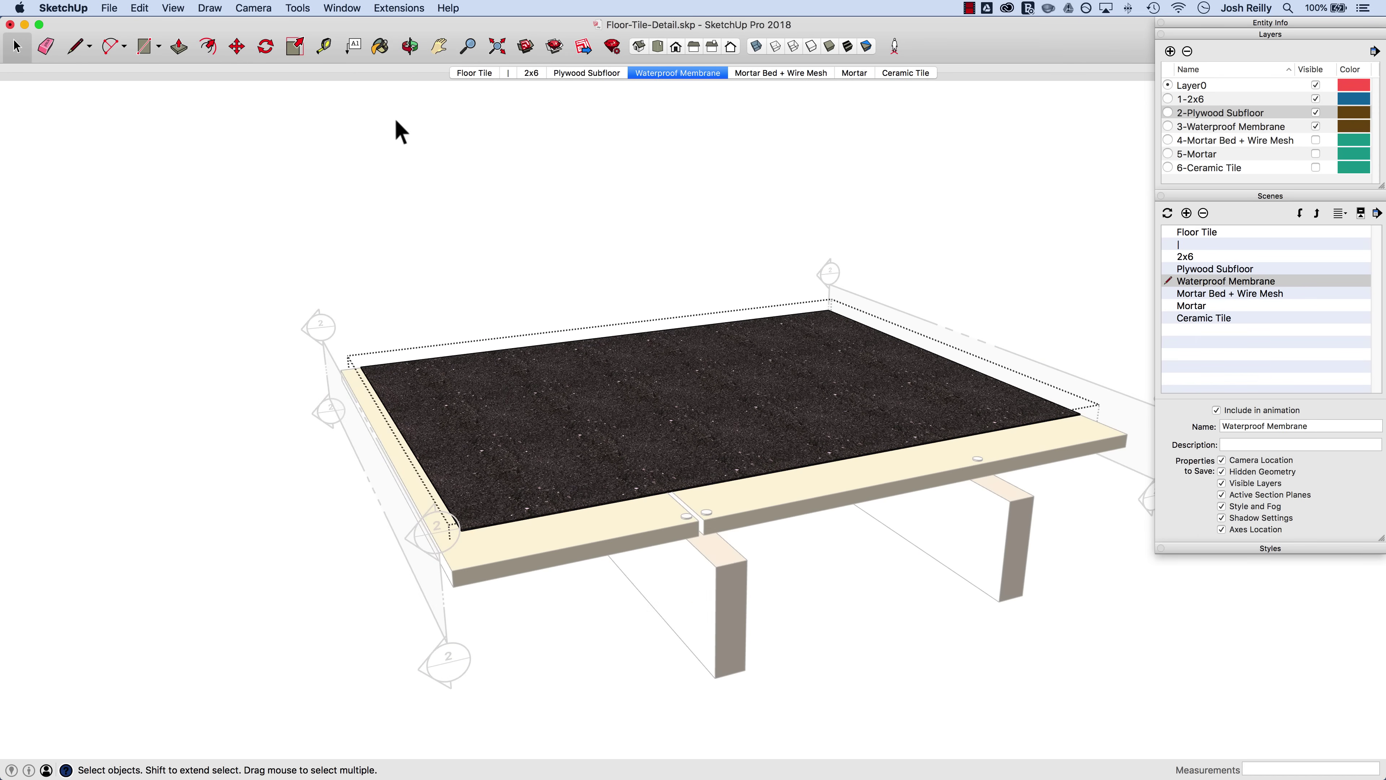
left_click(303, 9)
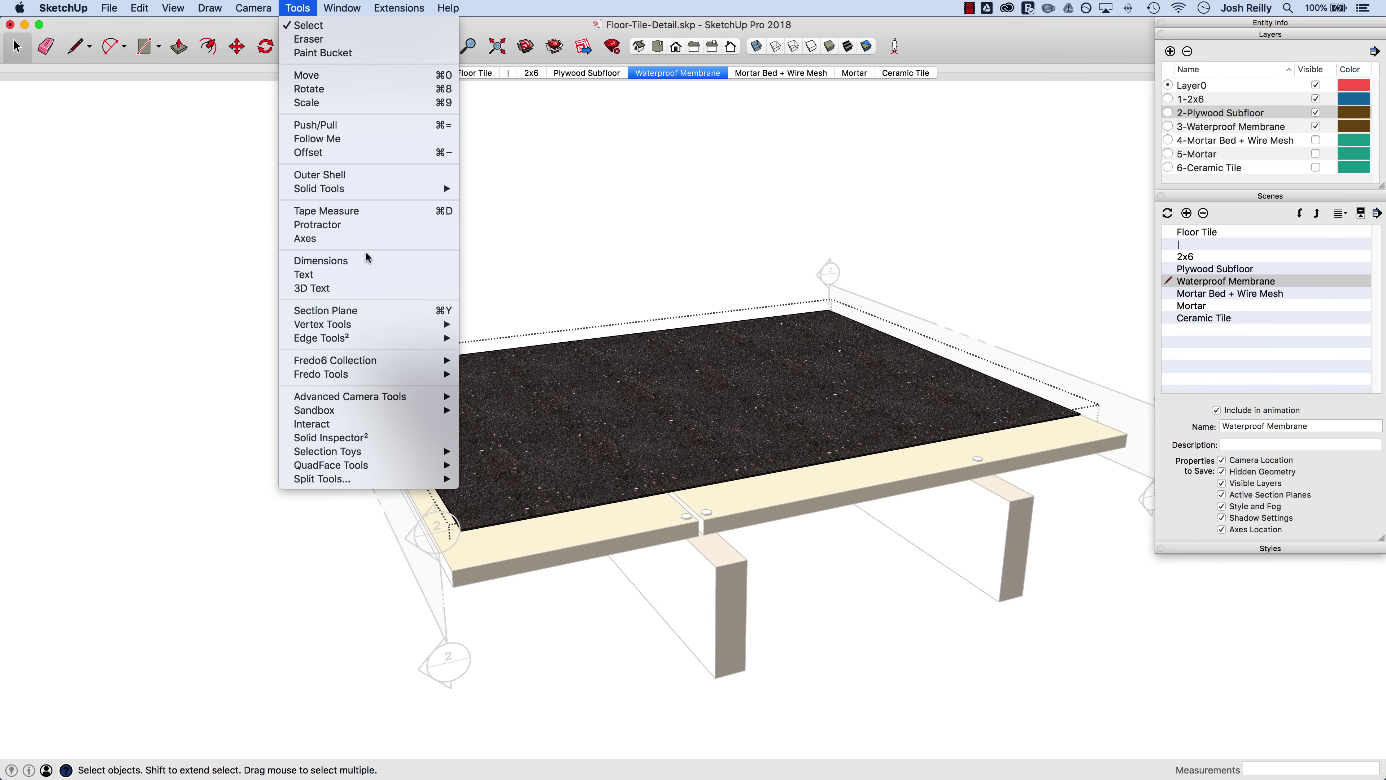
left_click(355, 310)
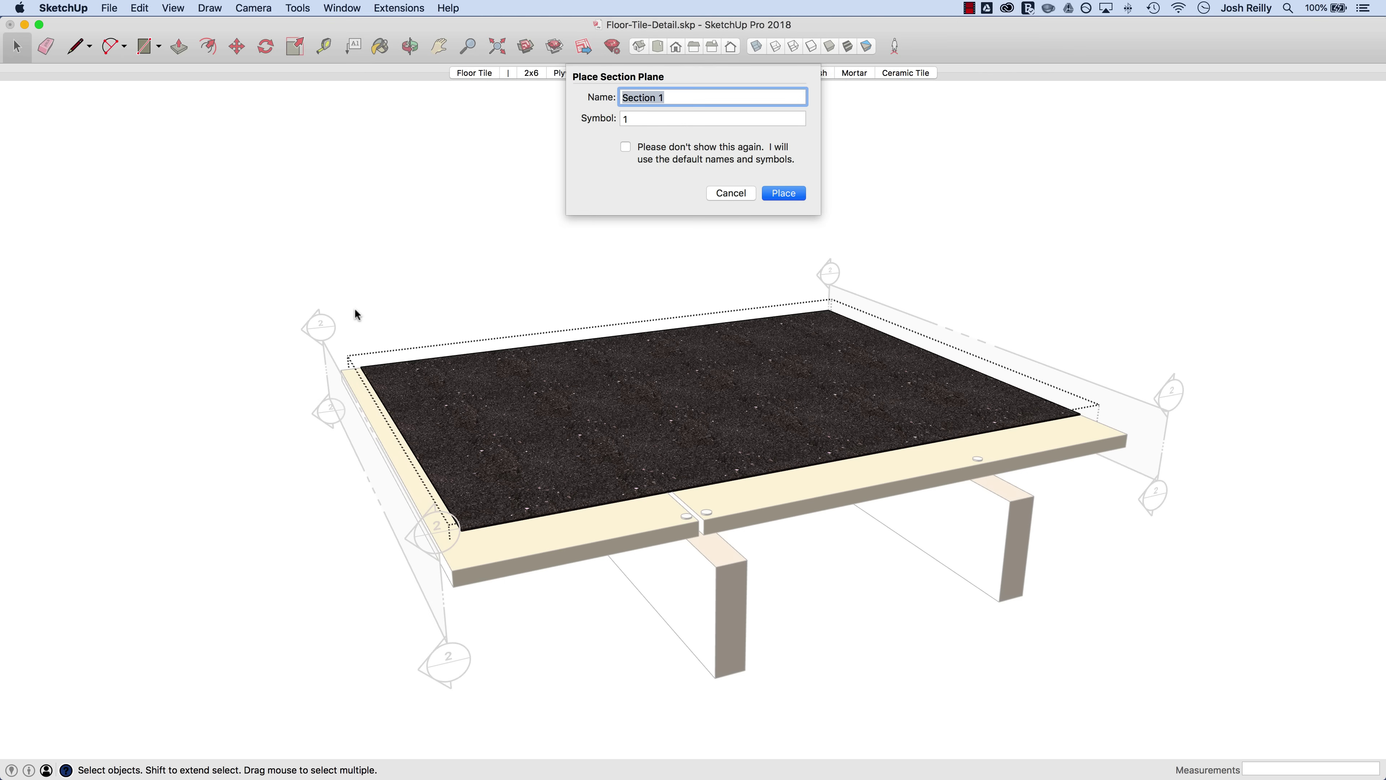
type("aterproof Membrane")
key("Tab")
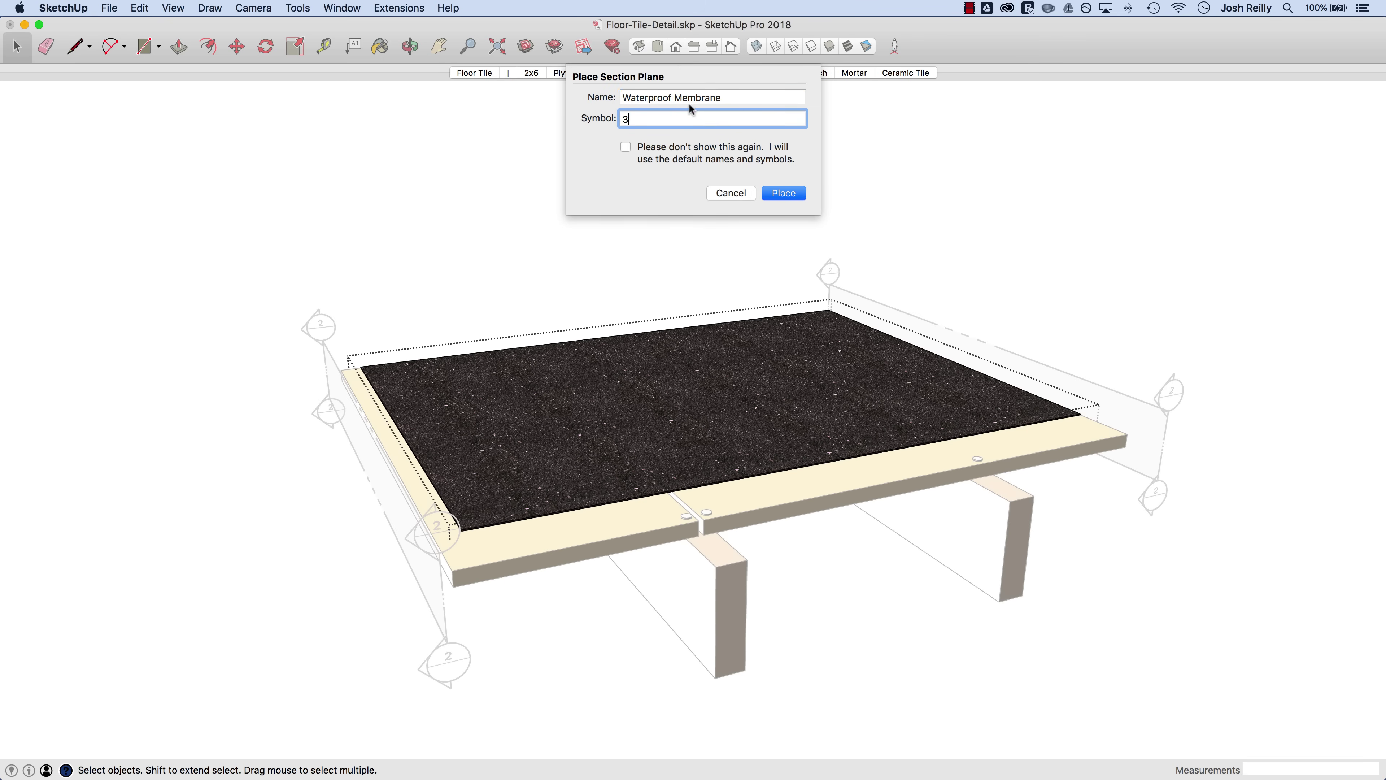
left_click(786, 192)
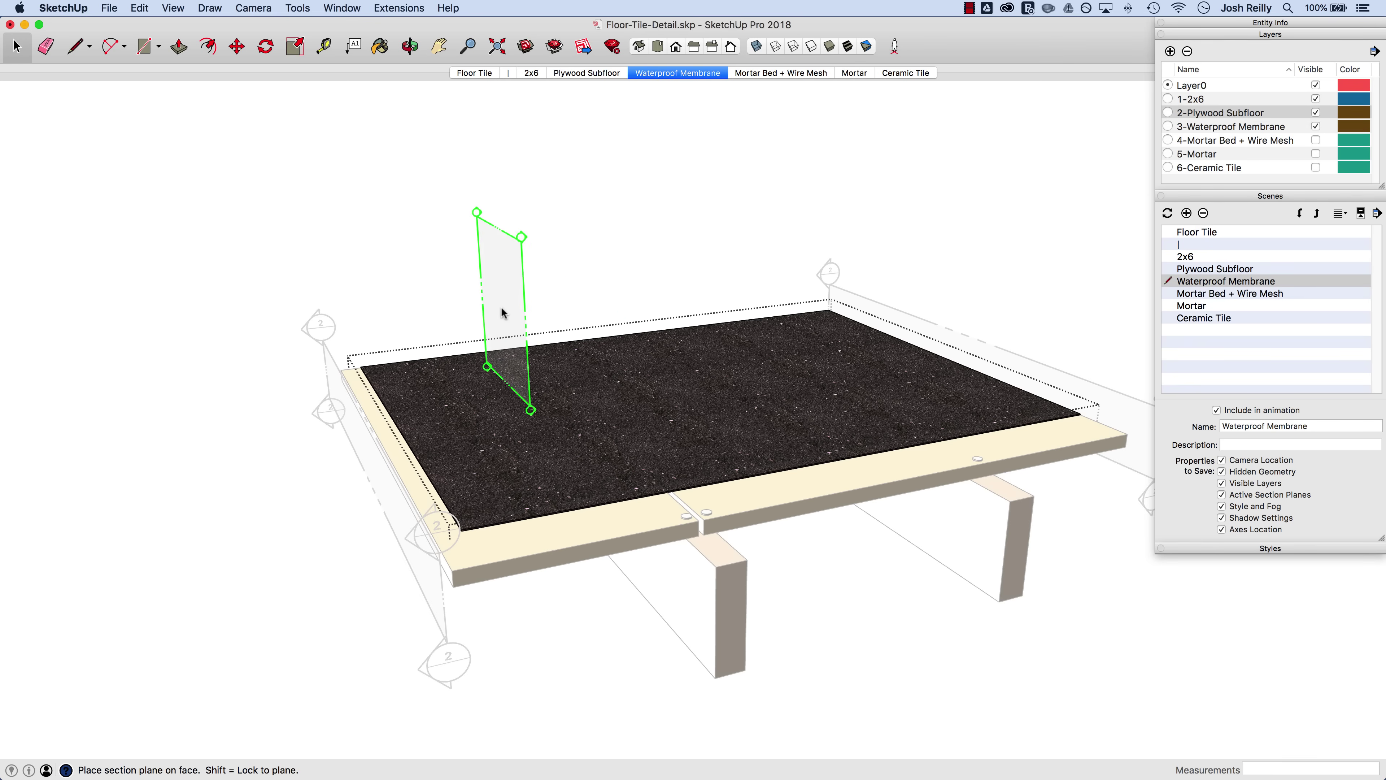
left_click(371, 375)
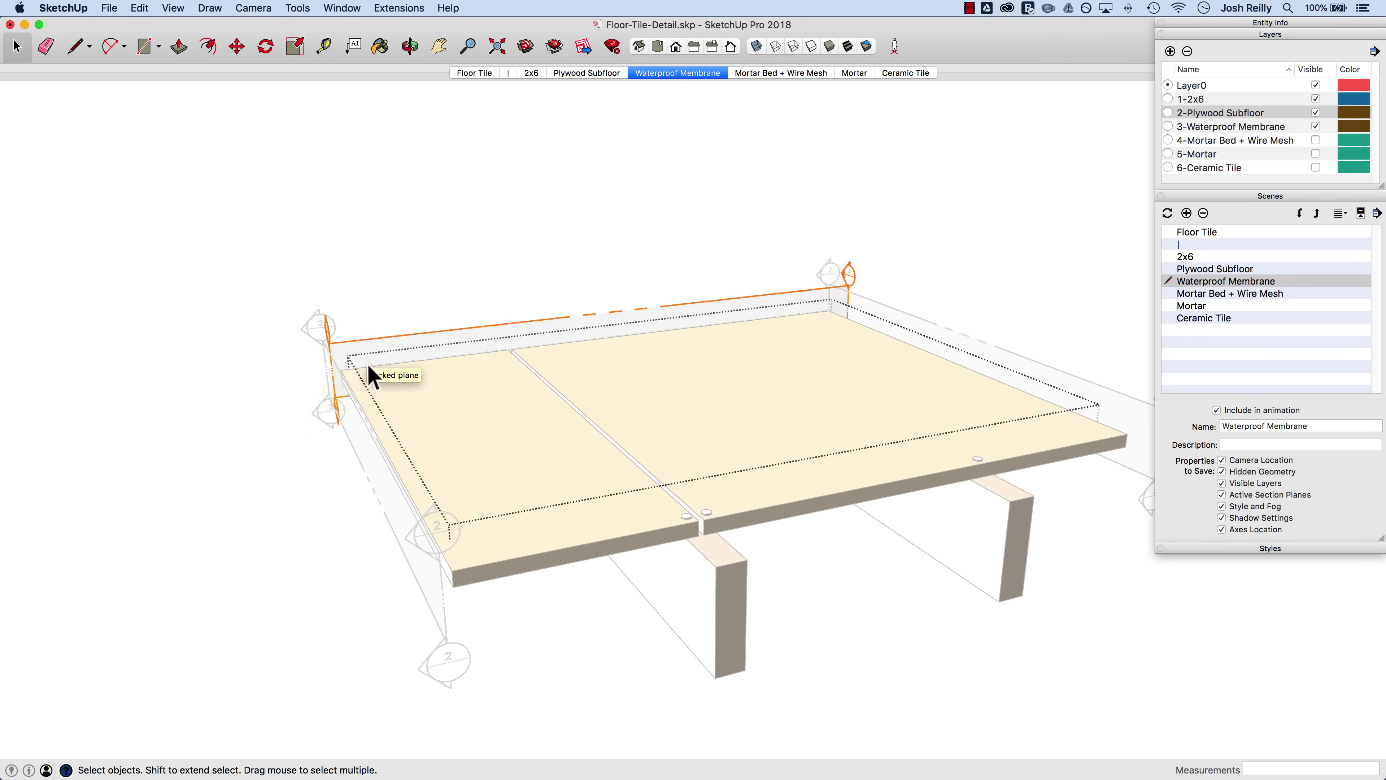
- Move the membrane section plane about 1 1/2" outward from the rear edge
key("m")
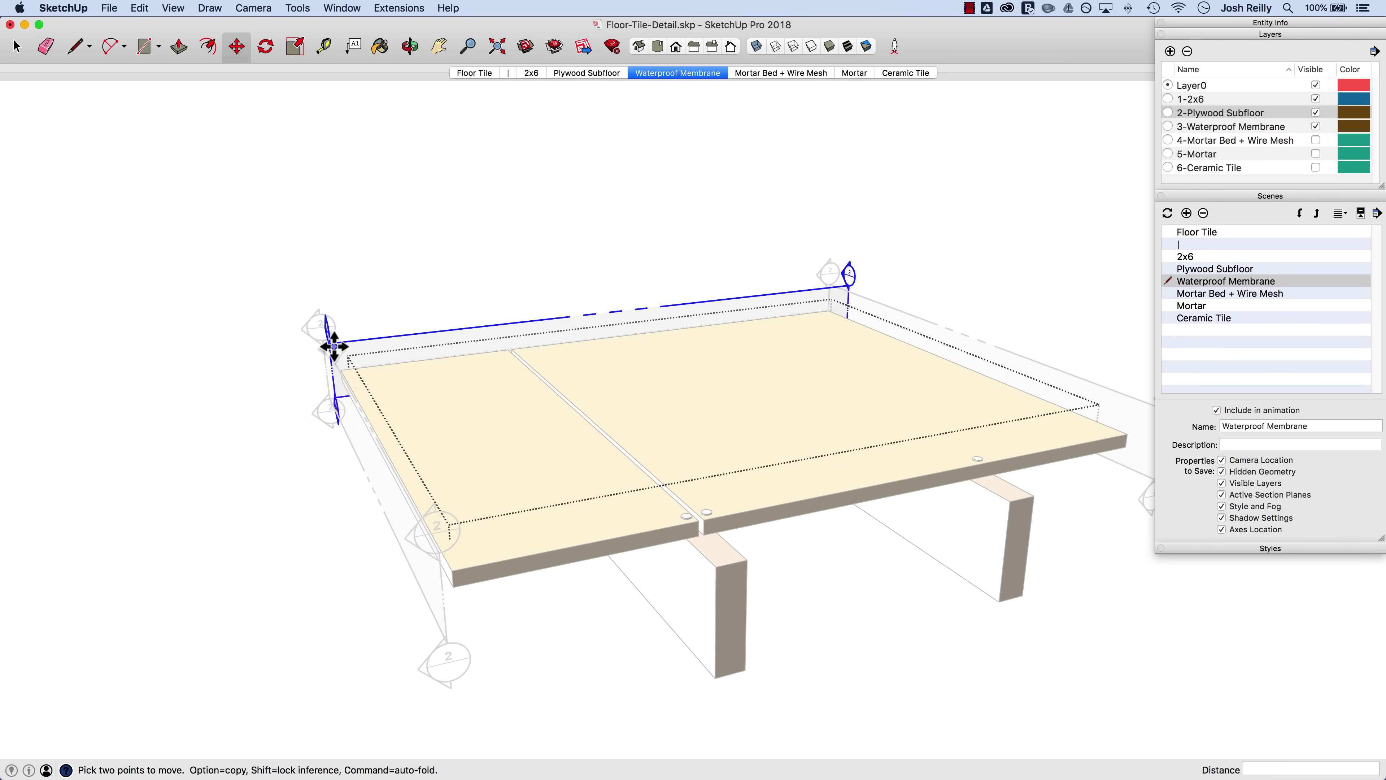
left_click(333, 346)
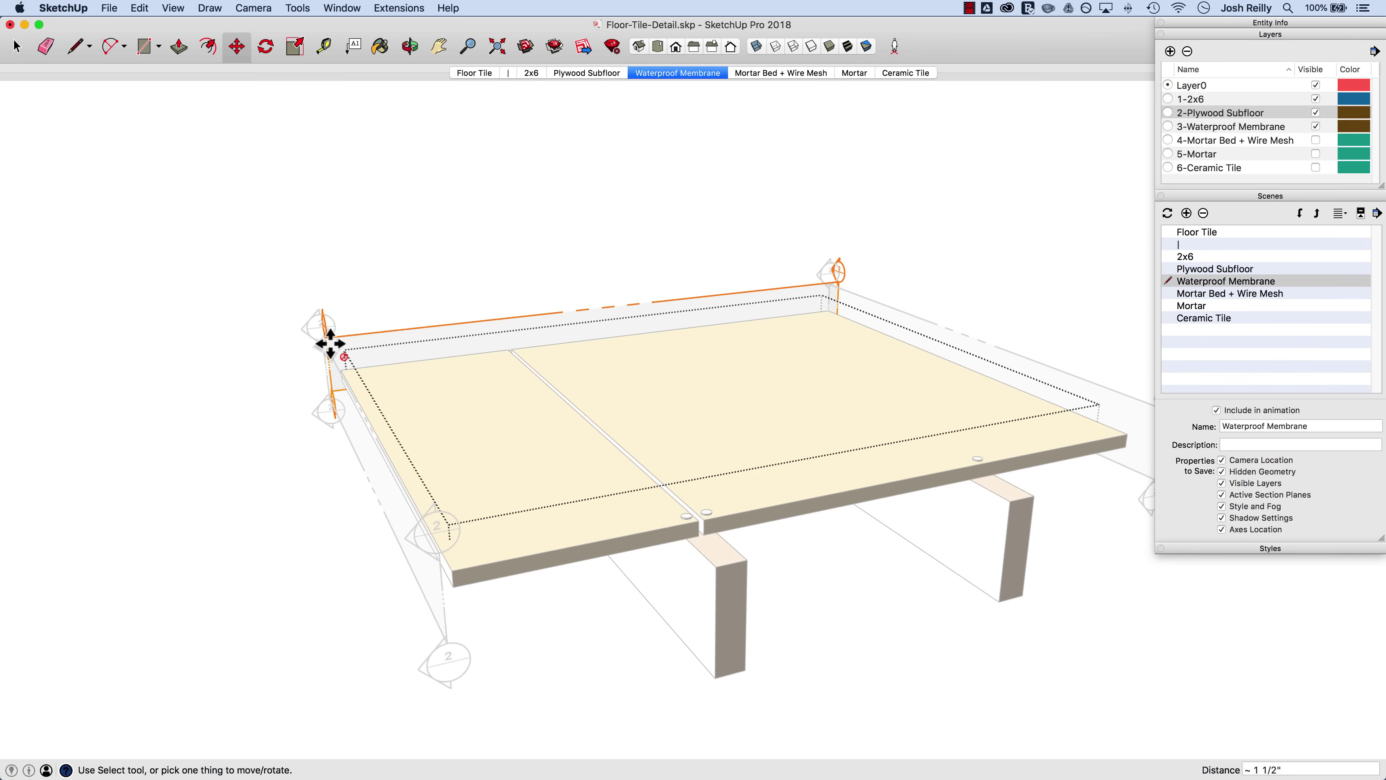
left_click(332, 345)
- Copy the membrane section plane about 2' 4 9/16" to the front edge and shift the copy about 1" outward
key("alt")
left_click(333, 345)
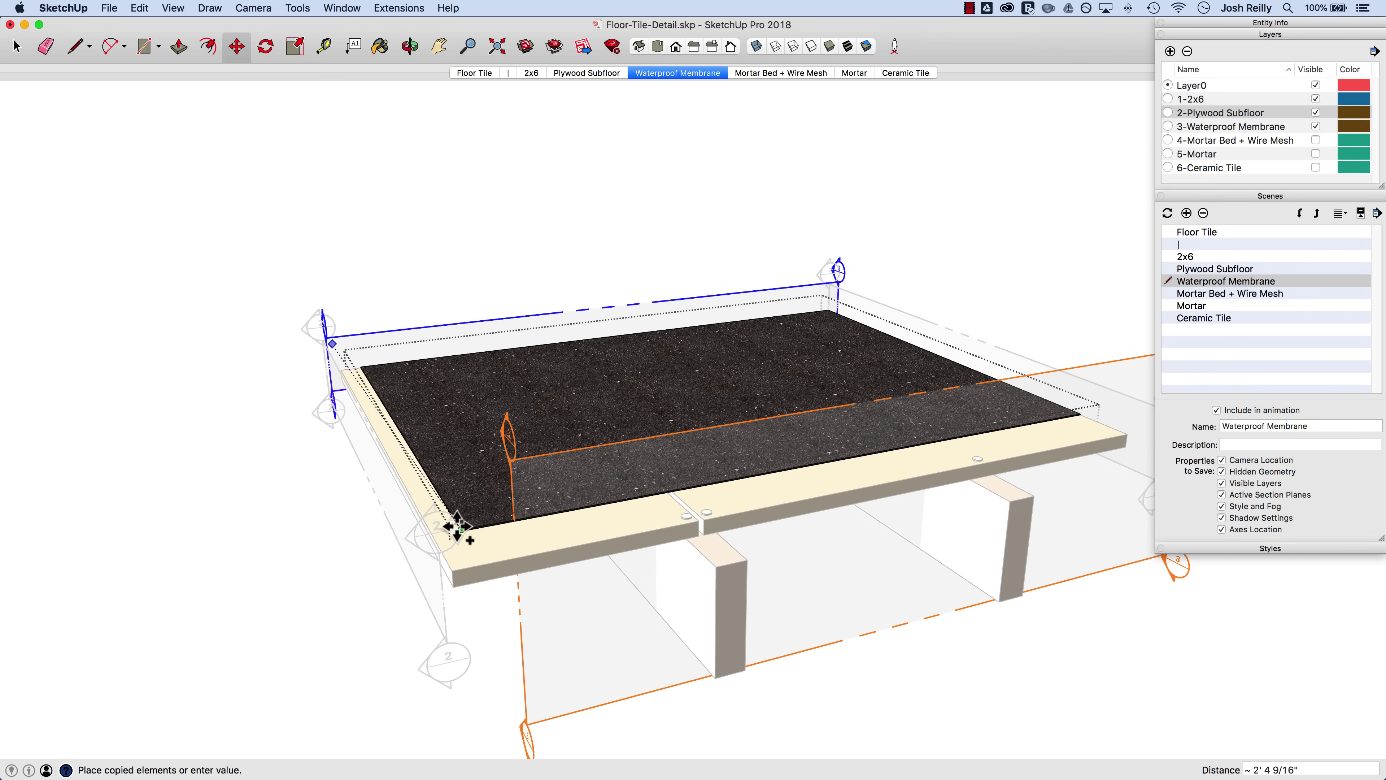
left_click(464, 530)
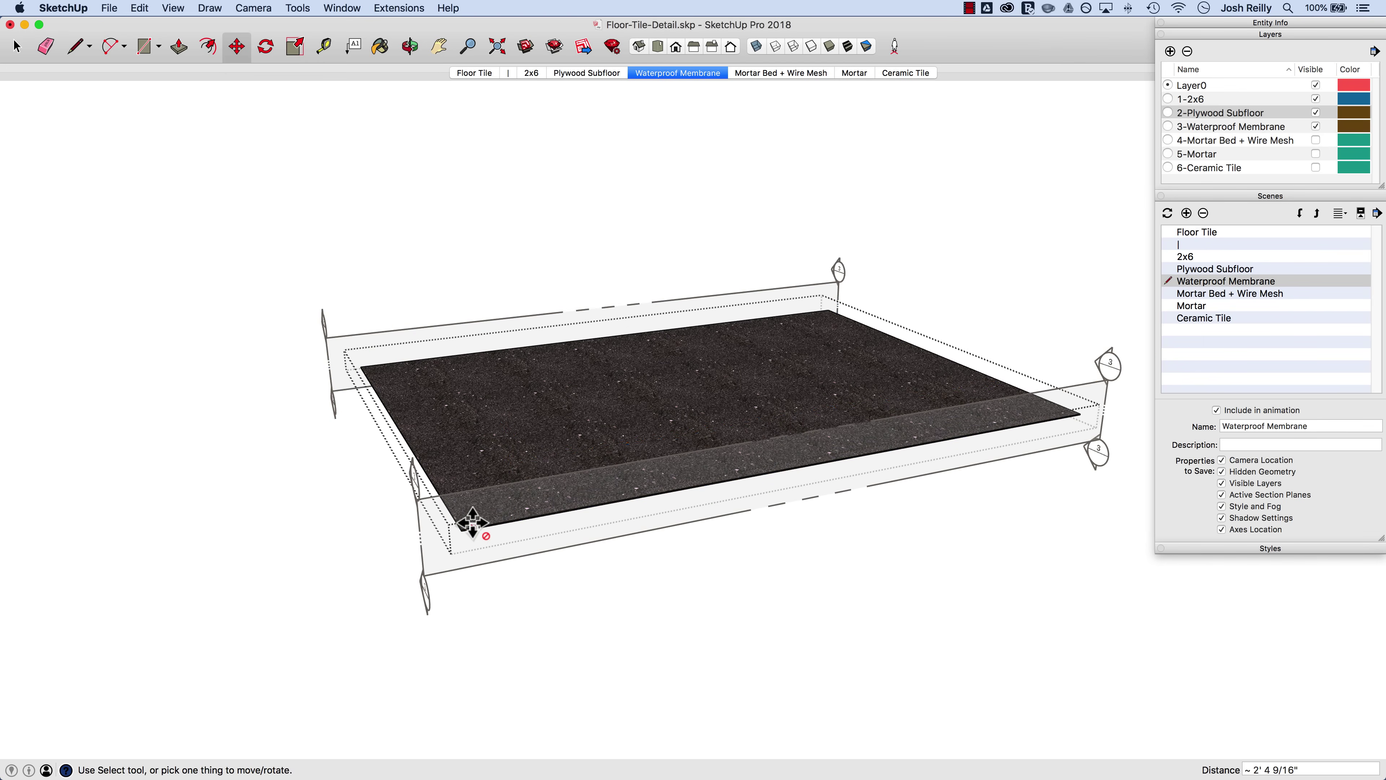
left_click(432, 516)
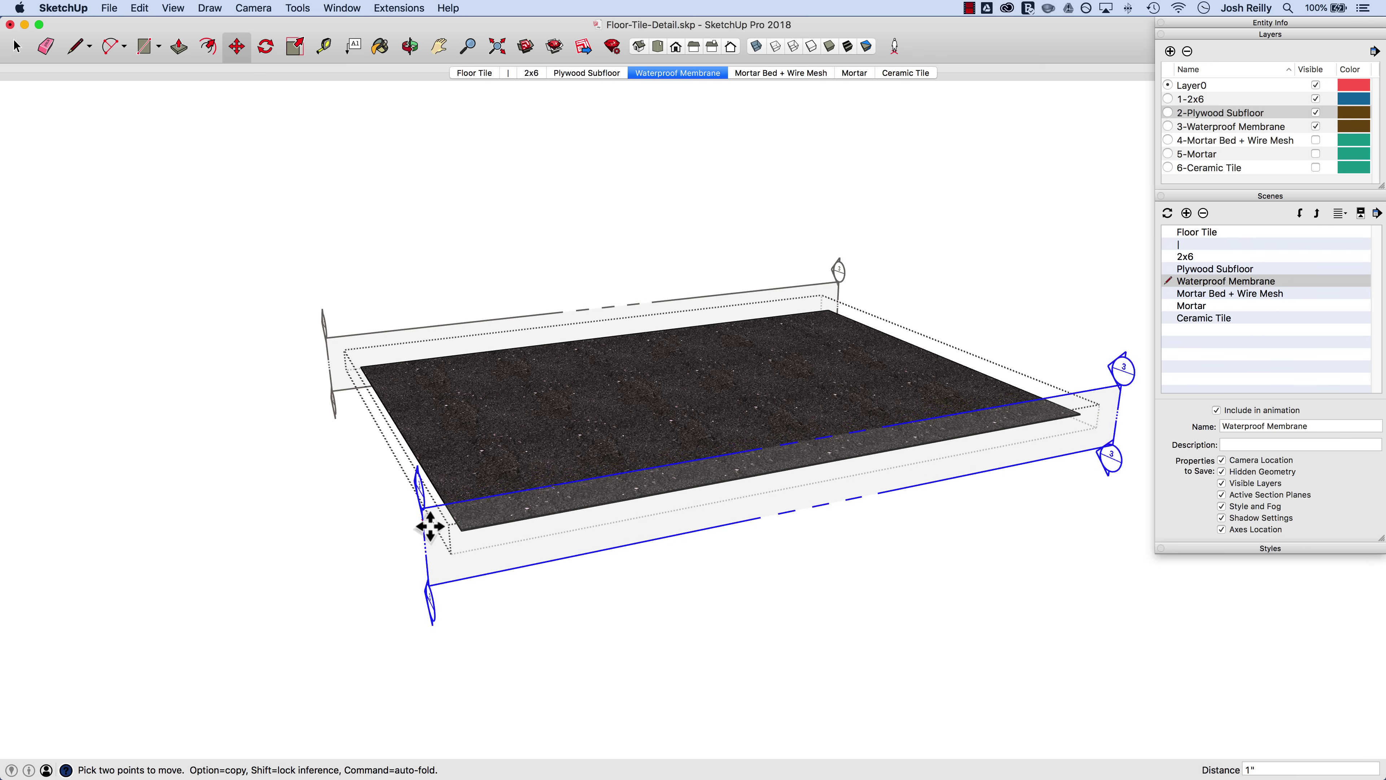
key("space")
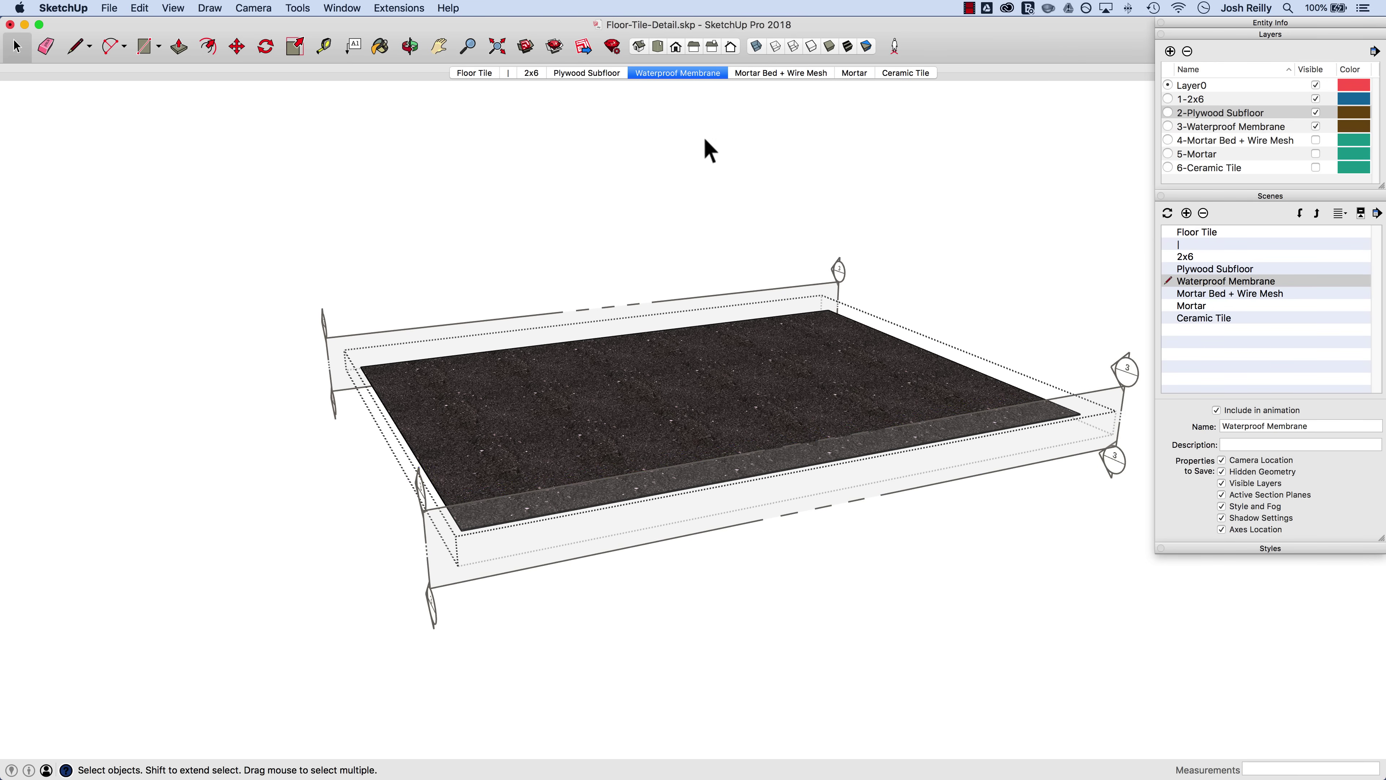
- Make the front membrane section plane the active cut and update the Waterproof Membrane scene
right_click(1098, 394)
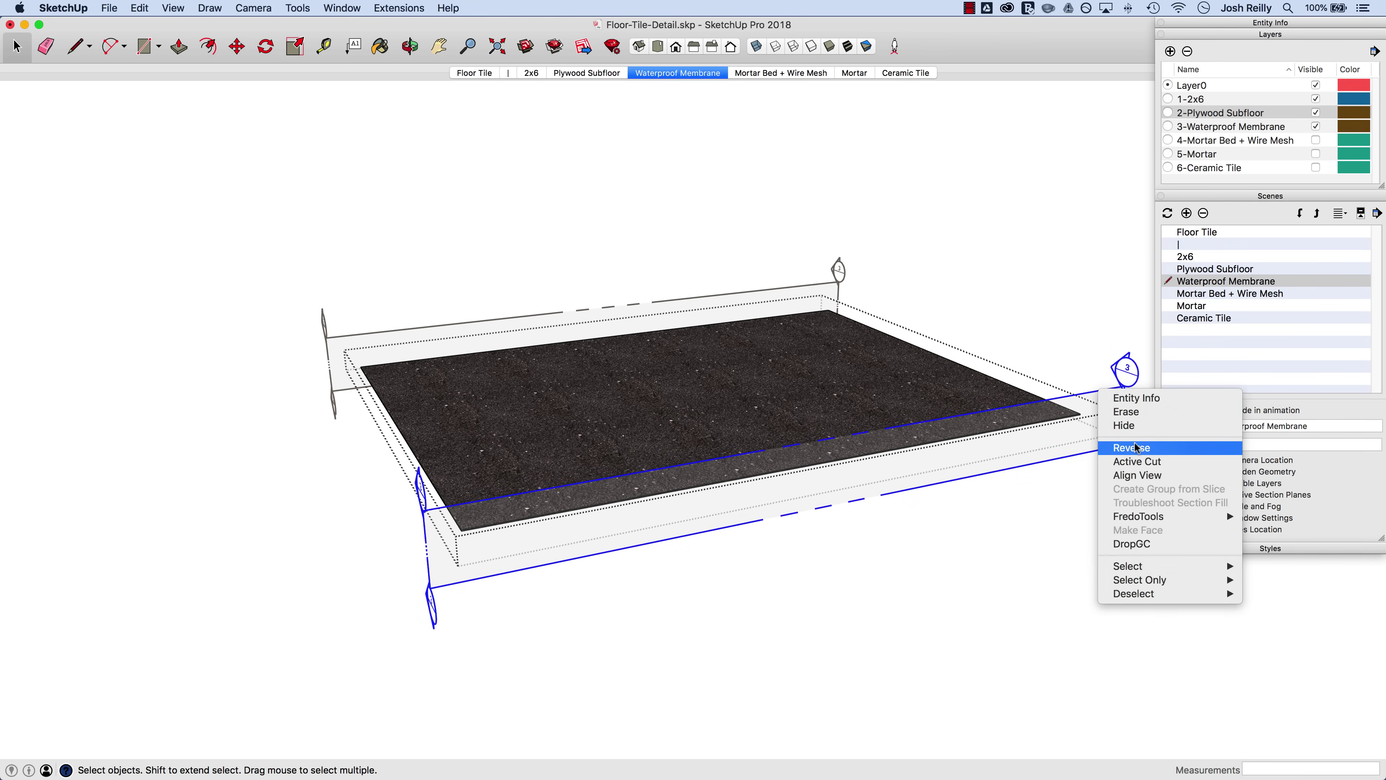
left_click(1136, 464)
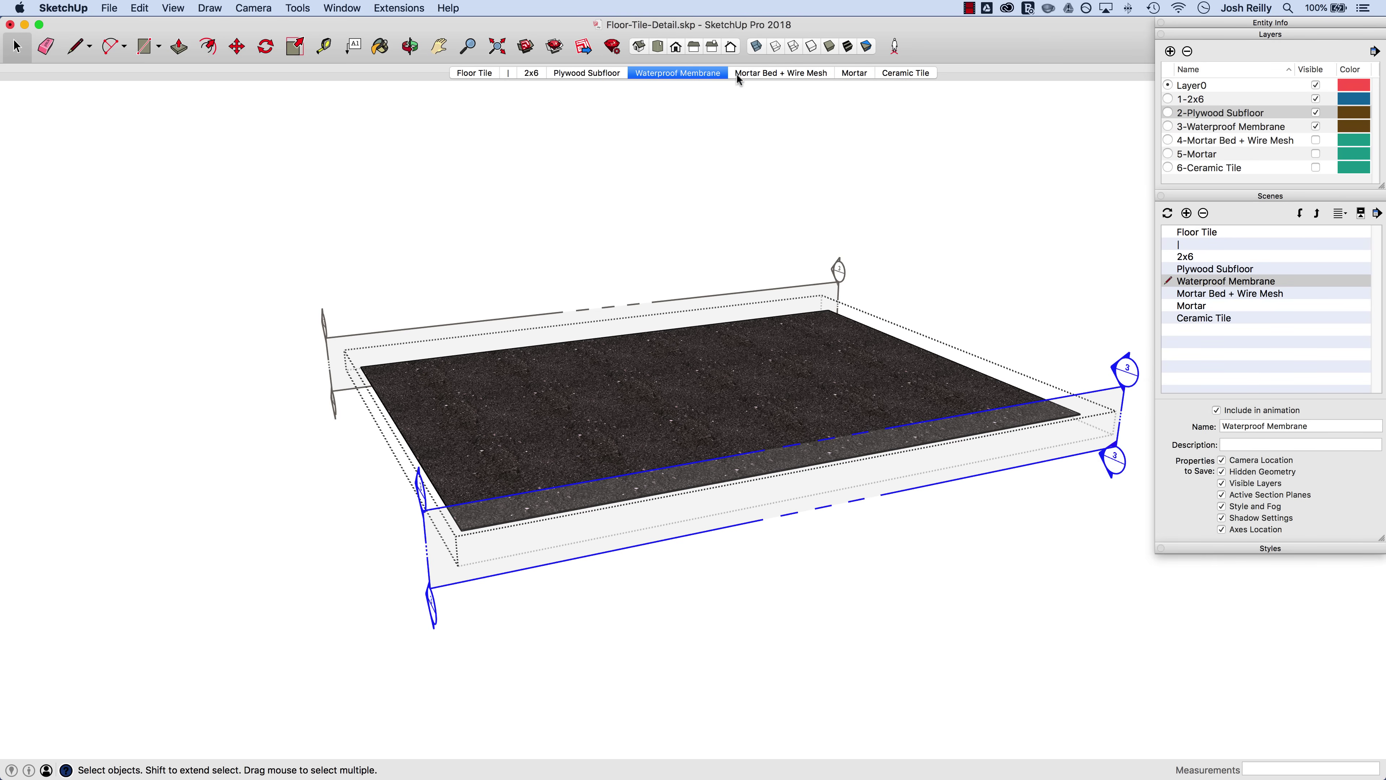
right_click(703, 77)
left_click(735, 130)
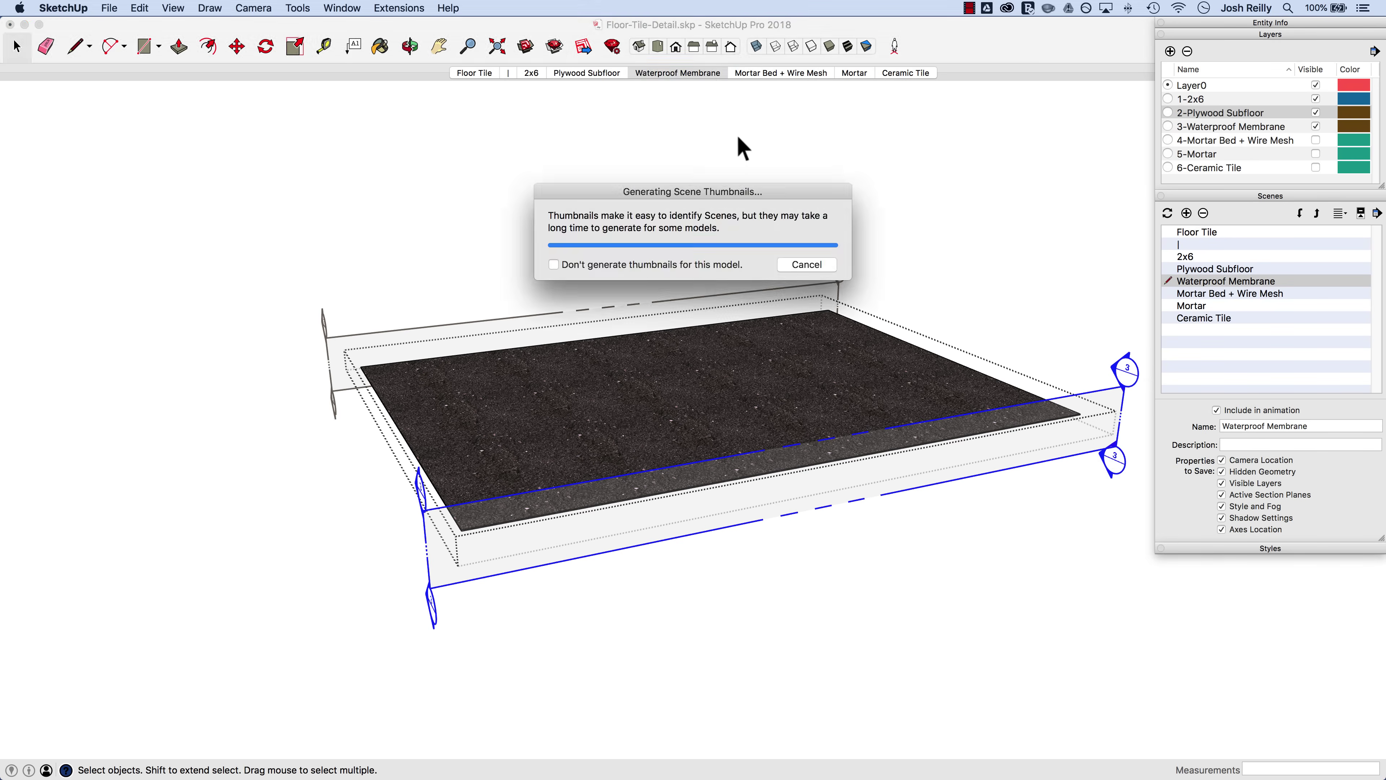
- Show the 3-Waterproof Membrane layer in the Plywood Subfloor scene and activate the section cut at the membrane's rear edge
left_click(593, 77)
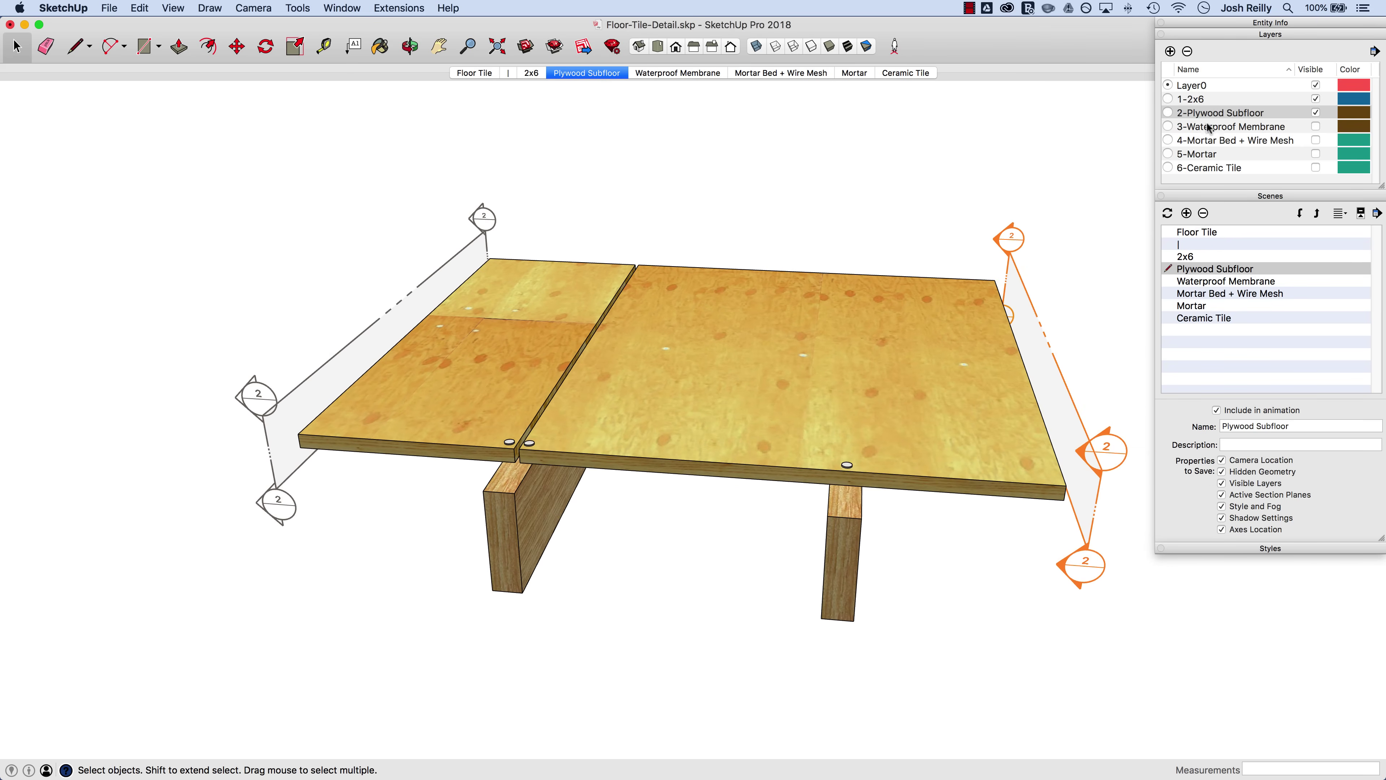
left_click(1315, 126)
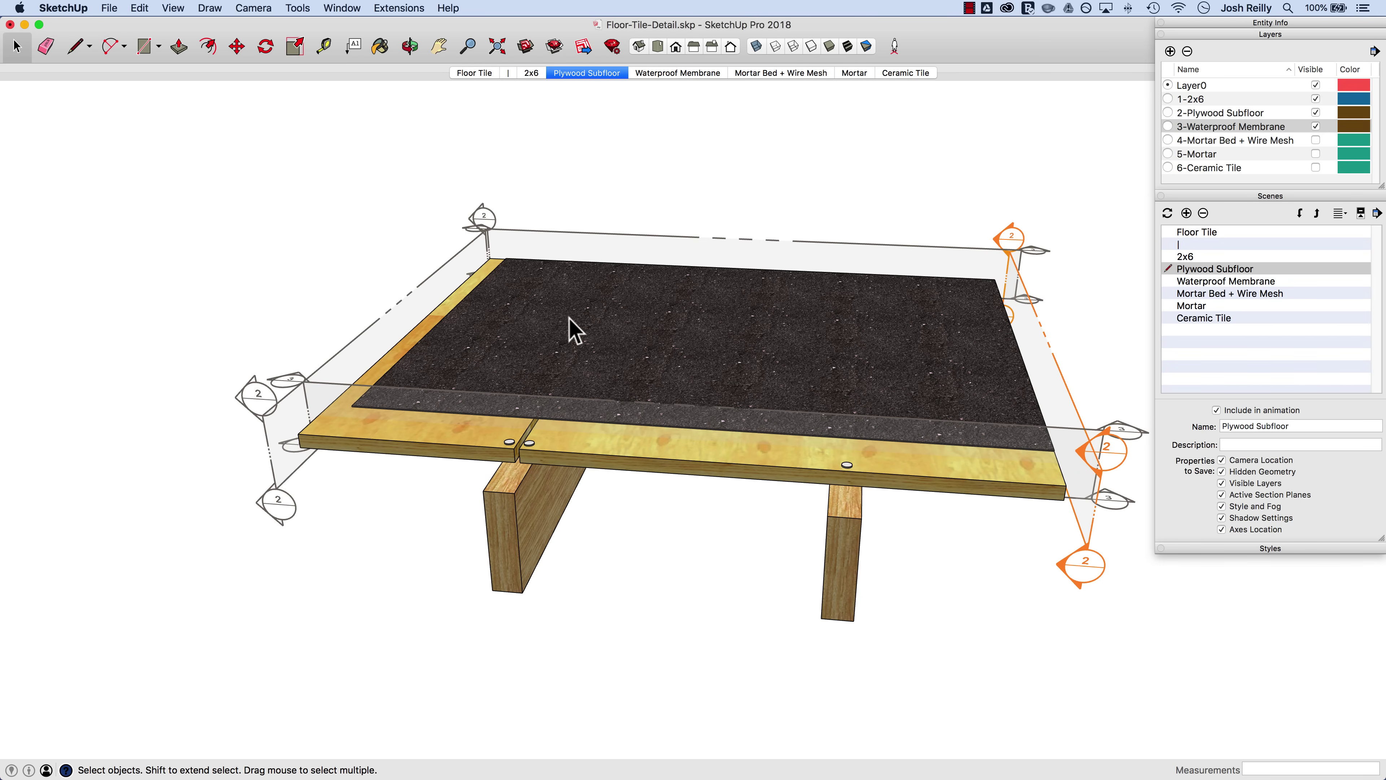
right_click(1012, 264)
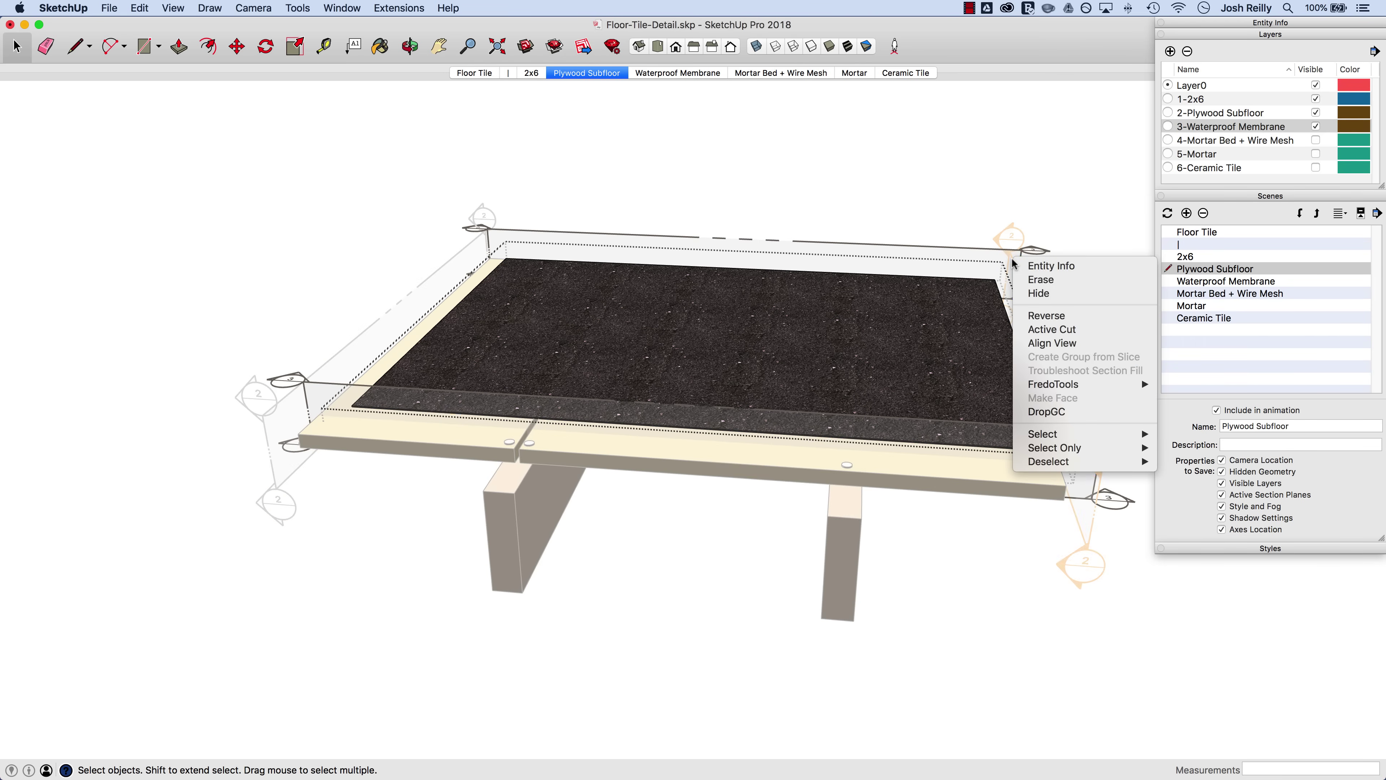
left_click(1052, 329)
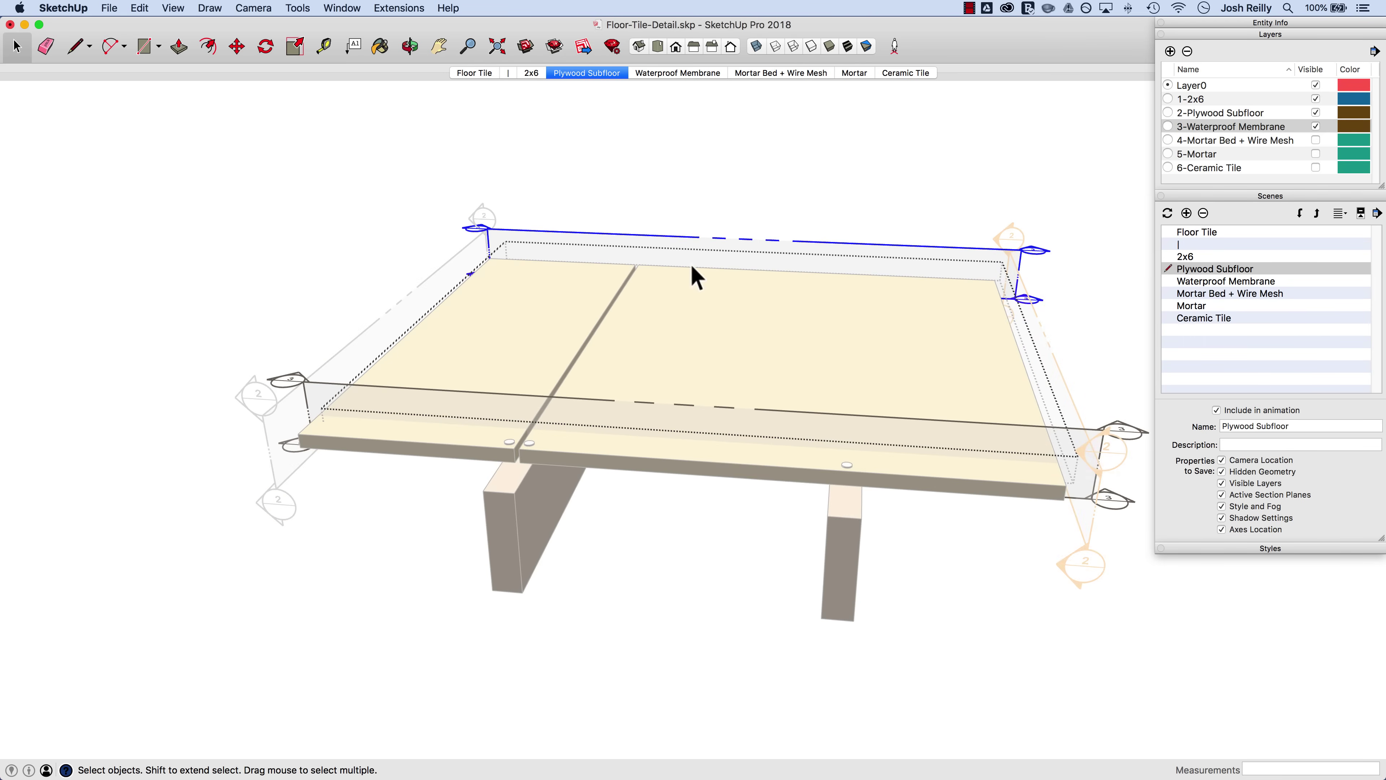
- Update the Plywood Subfloor scene and preview the transition into it from the 2x6 scene
right_click(593, 77)
left_click(608, 130)
left_click(532, 72)
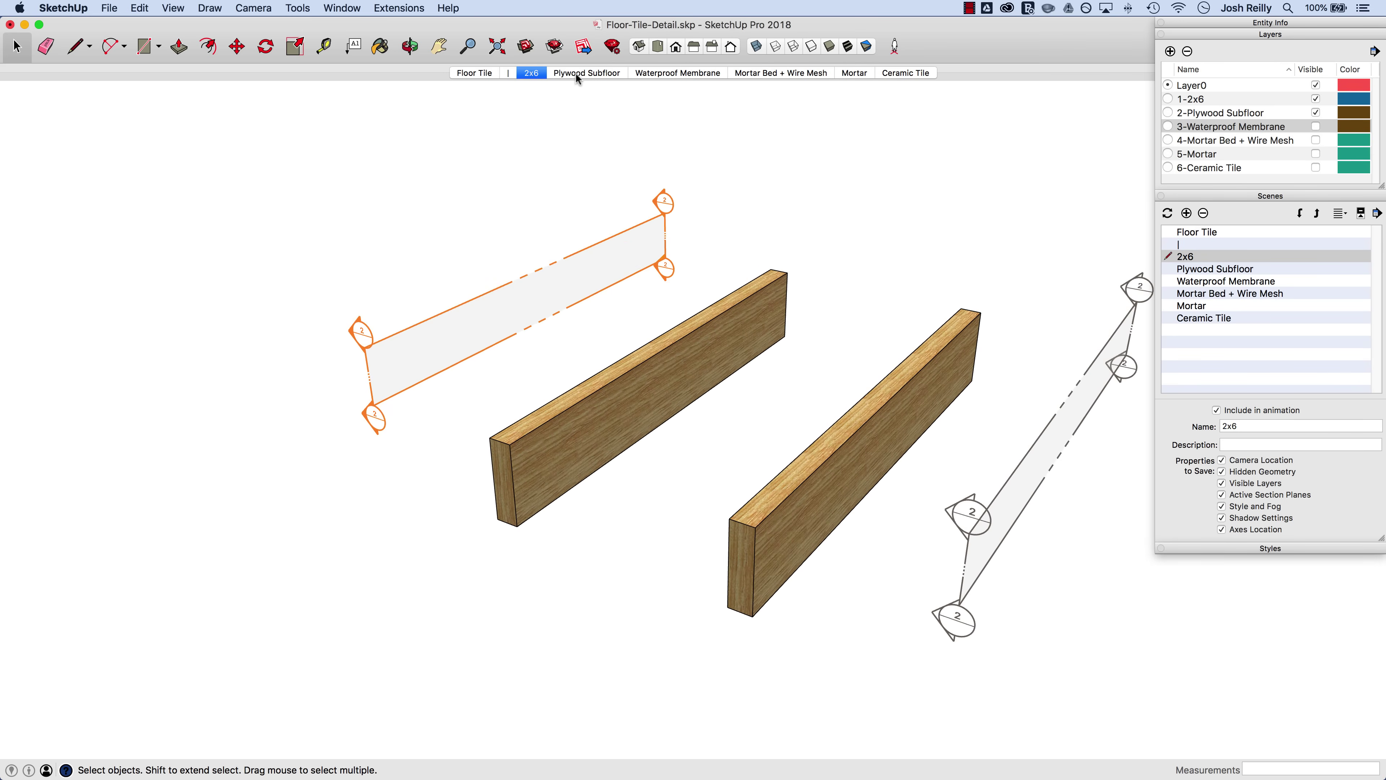
left_click(576, 73)
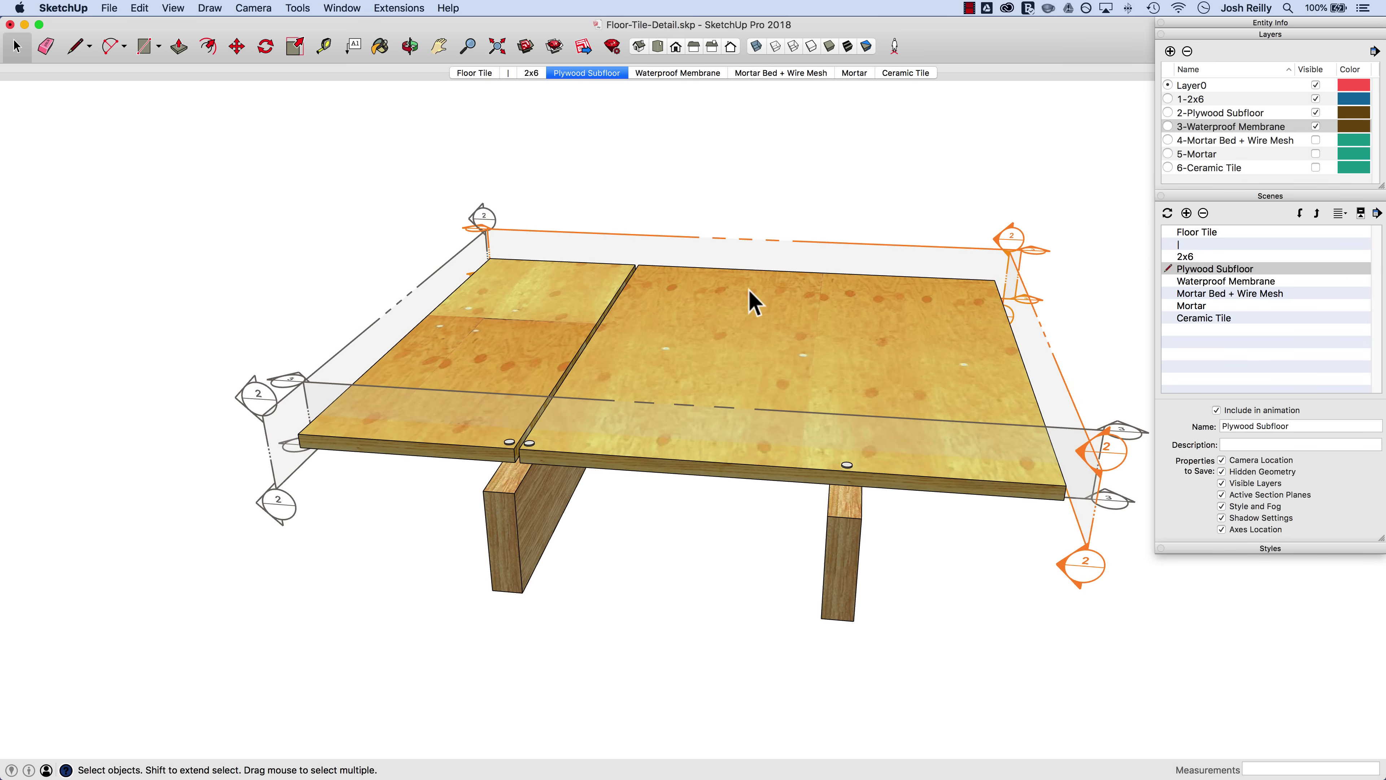
- Update the Plywood Subfloor scene with the 3-Waterproof Membrane layer hidden, and return to the 2x6 scene
left_click(1316, 126)
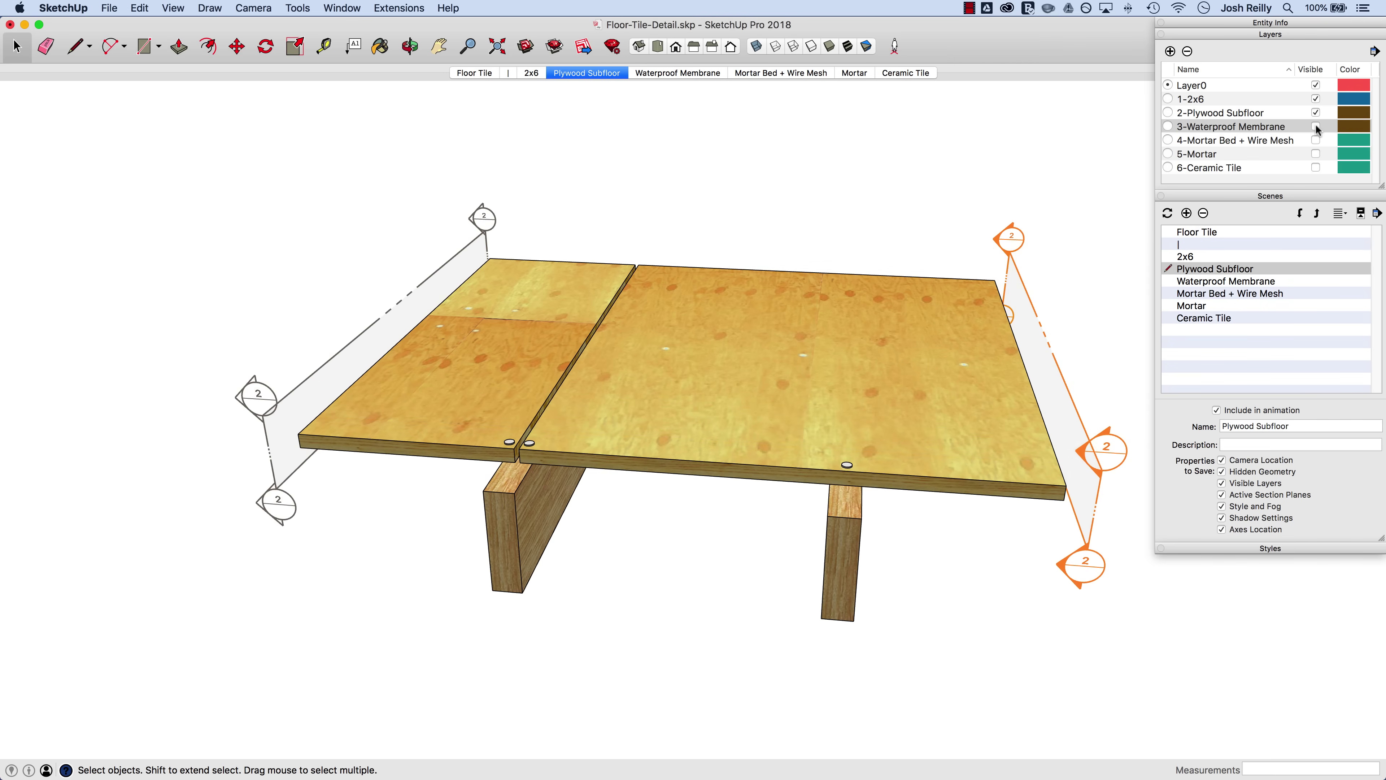
right_click(620, 77)
left_click(653, 129)
left_click(529, 72)
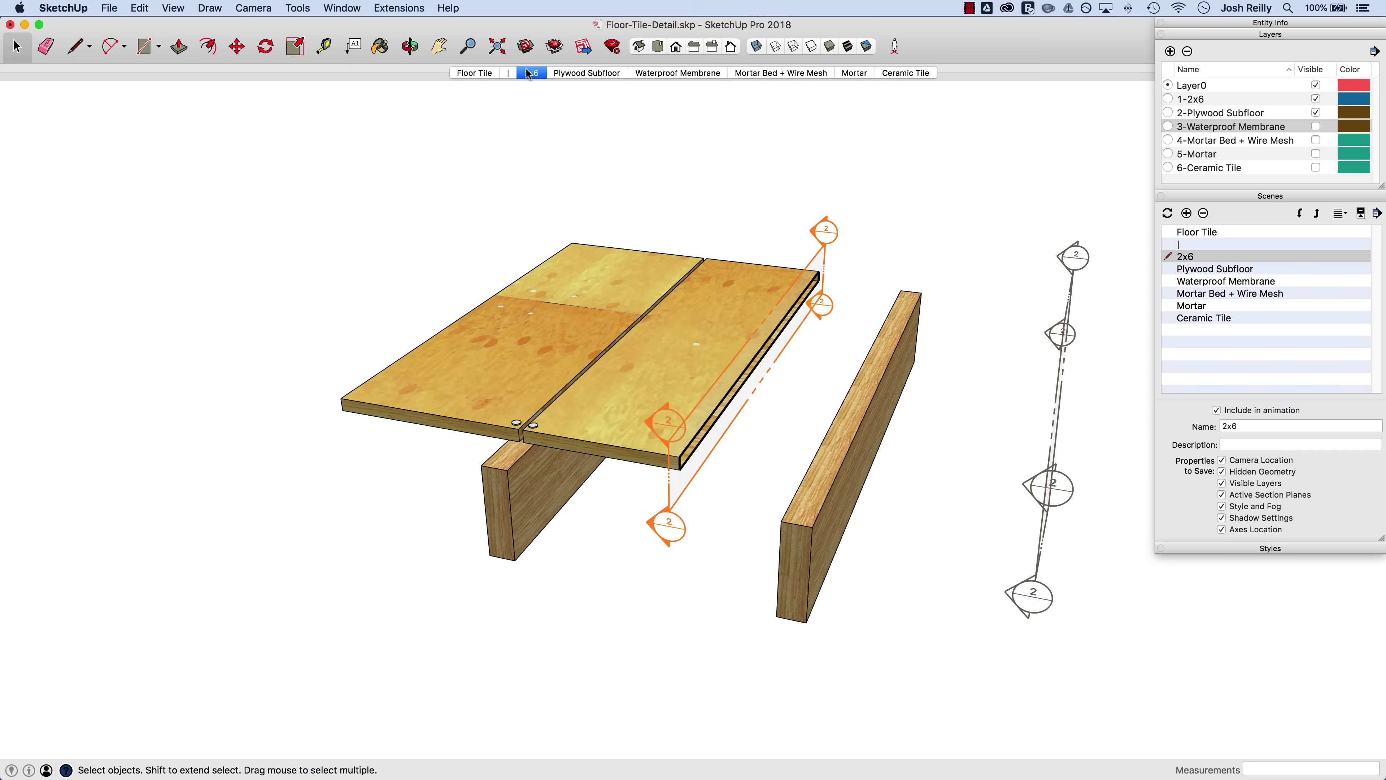
- Preview the scene transitions from Plywood Subfloor through Waterproof Membrane to Mortar Bed + Wire Mesh
left_click(589, 73)
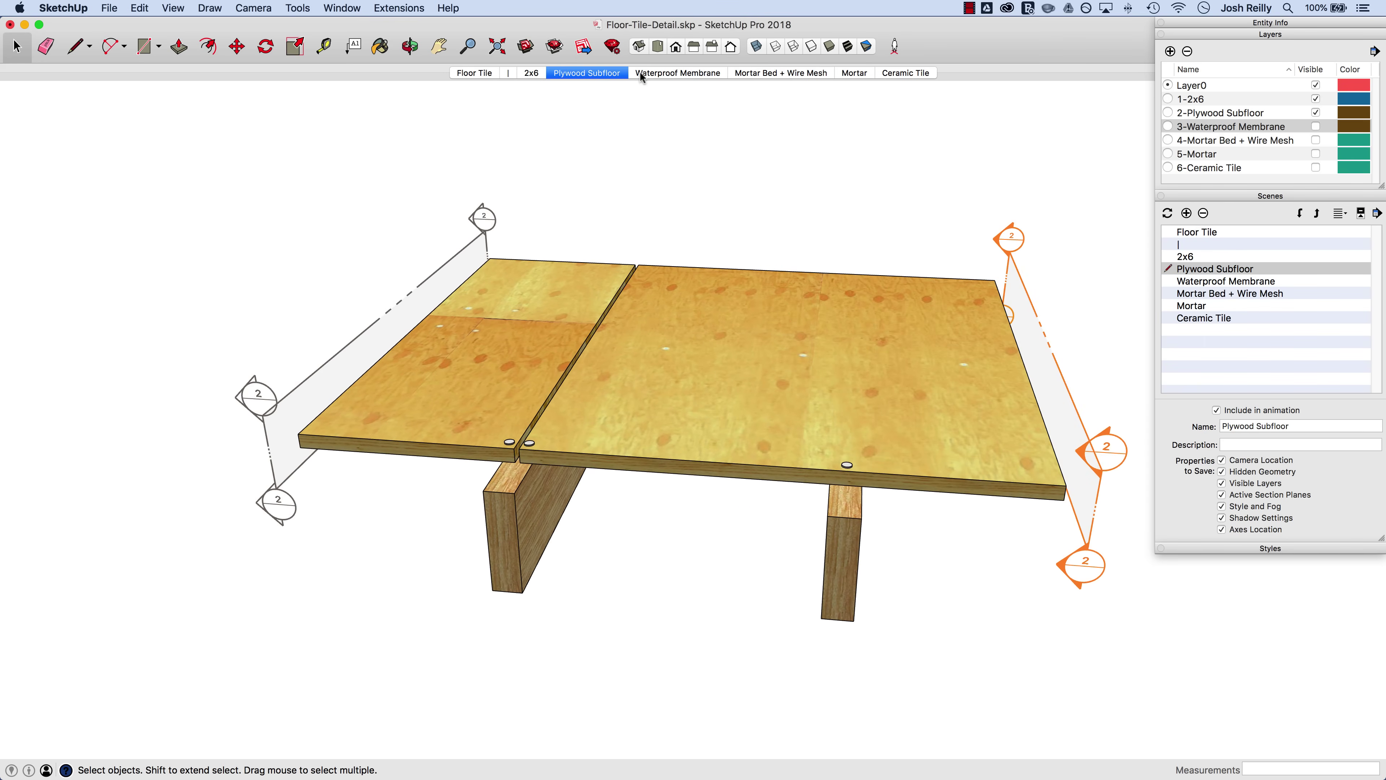
left_click(663, 70)
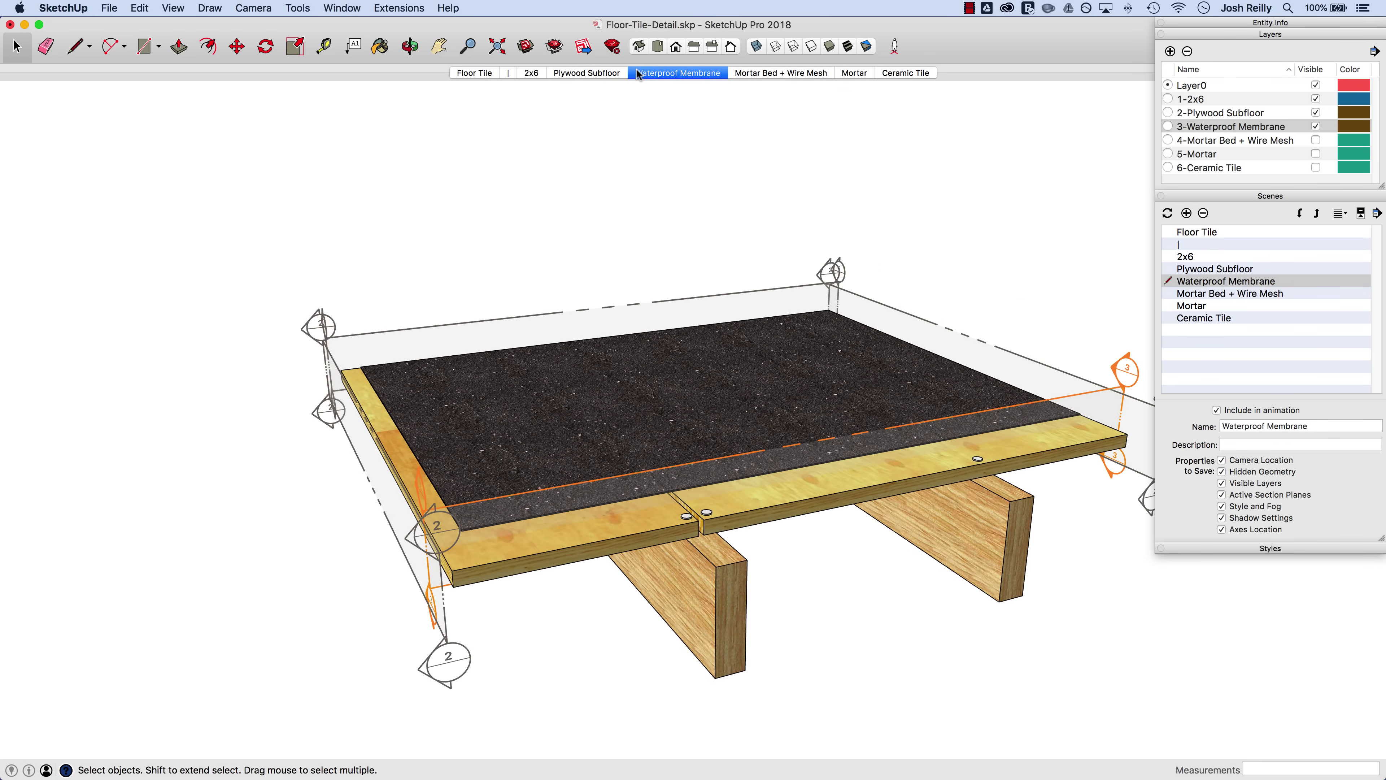
left_click(766, 74)
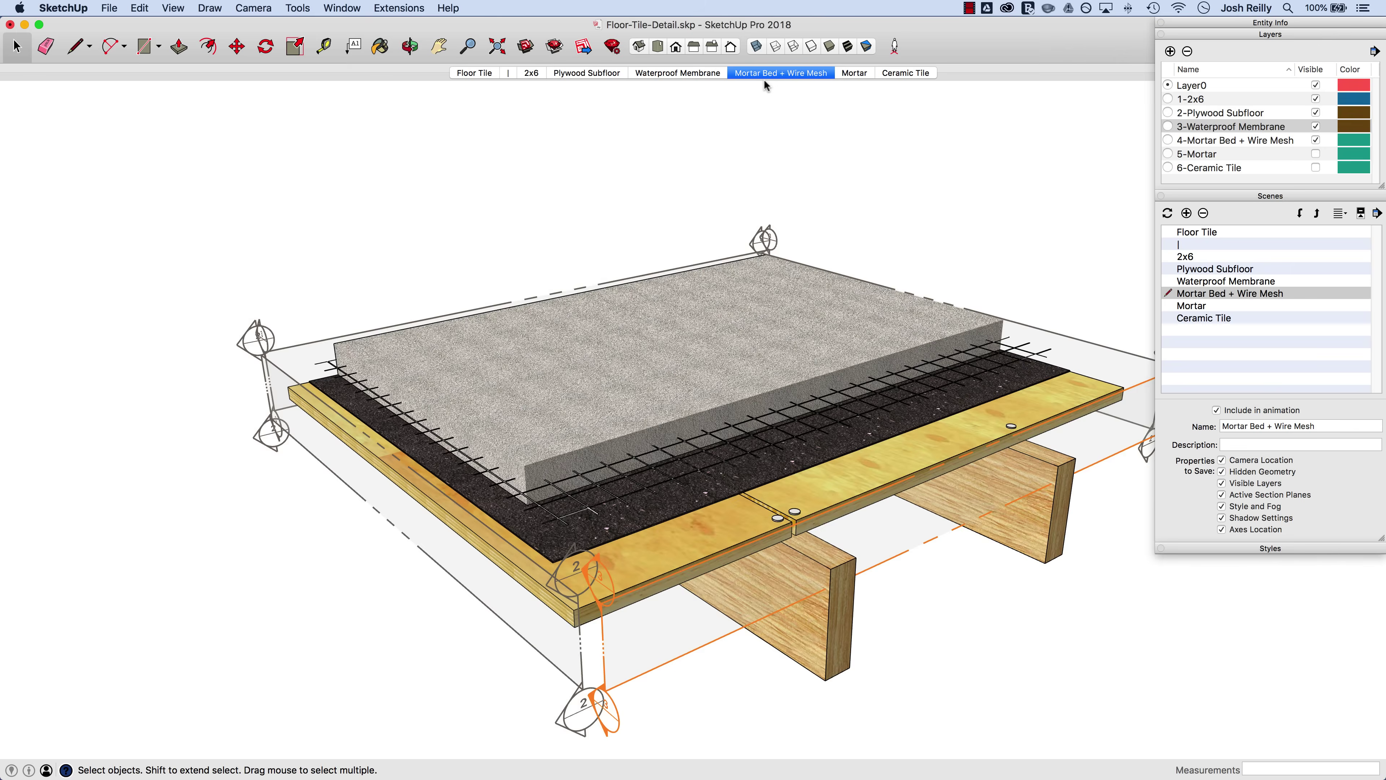
- Inside the mortar bed group, place a section plane named Mortar Bed with symbol 4 on the slab's front short face
double_click(588, 323)
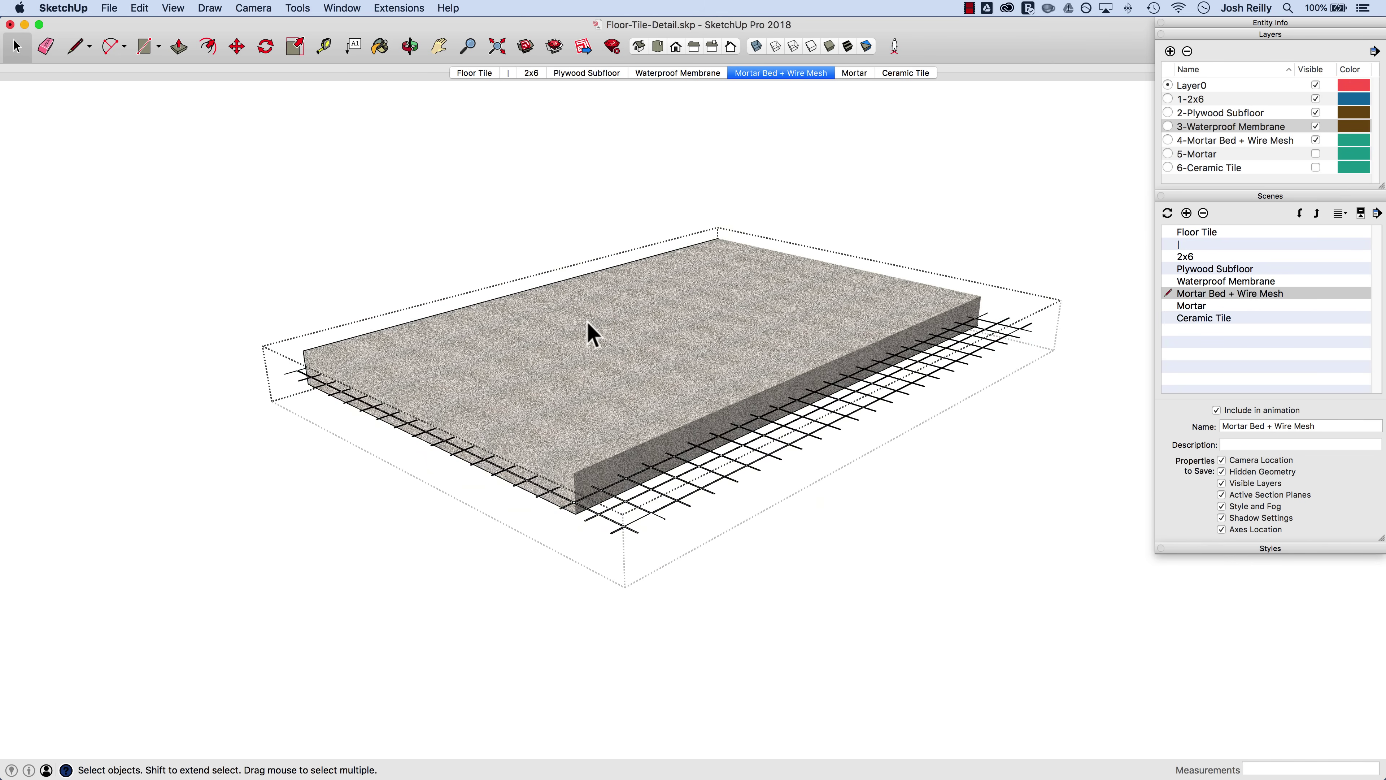
left_click(298, 9)
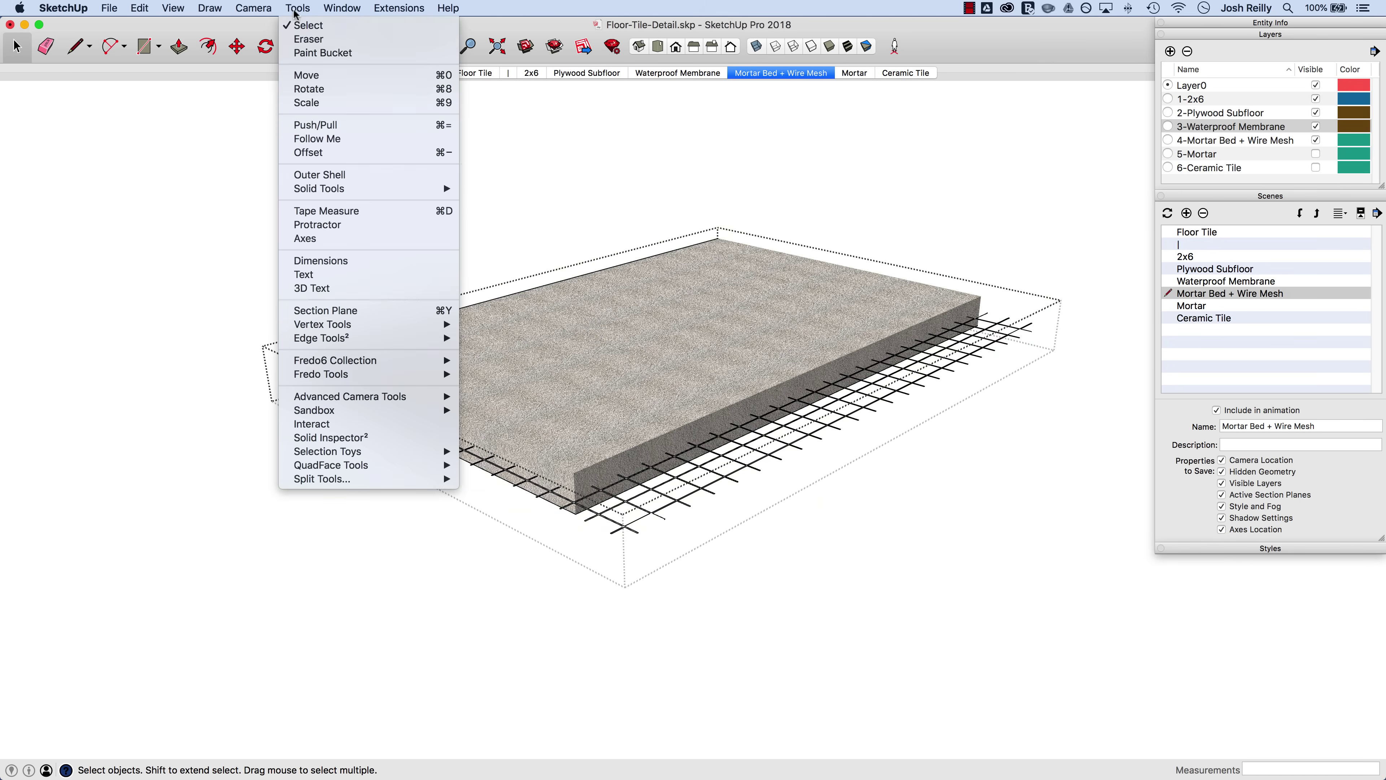
left_click(354, 310)
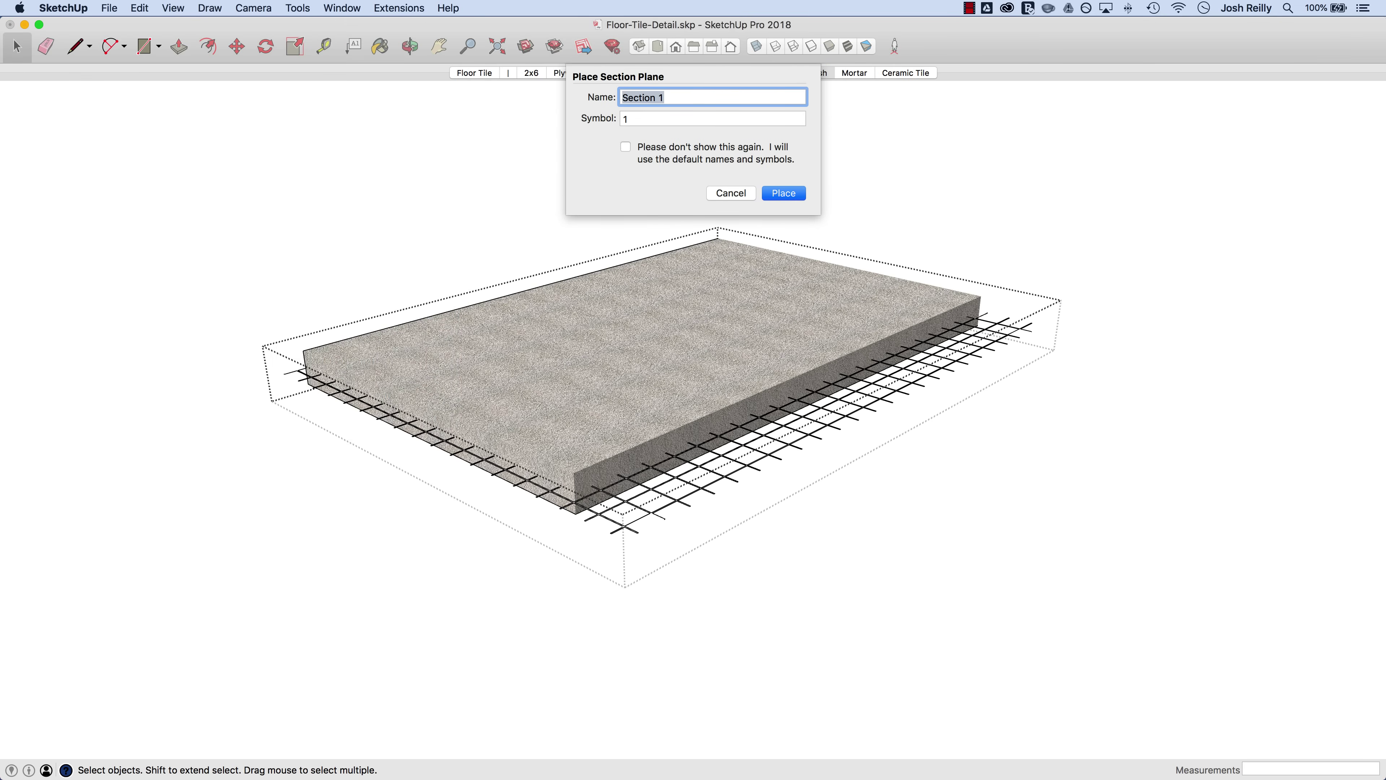
type("MO")
left_click(625, 119)
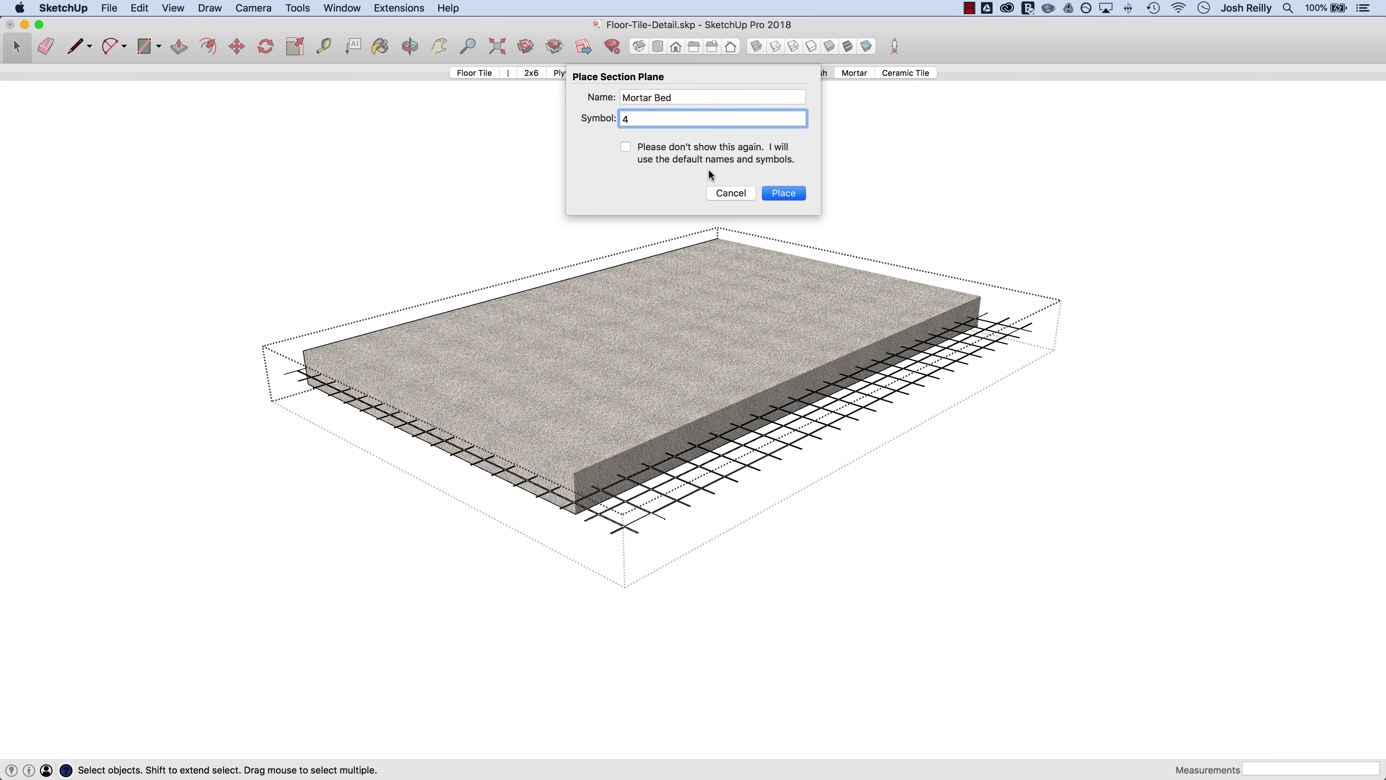
type("4")
left_click(775, 194)
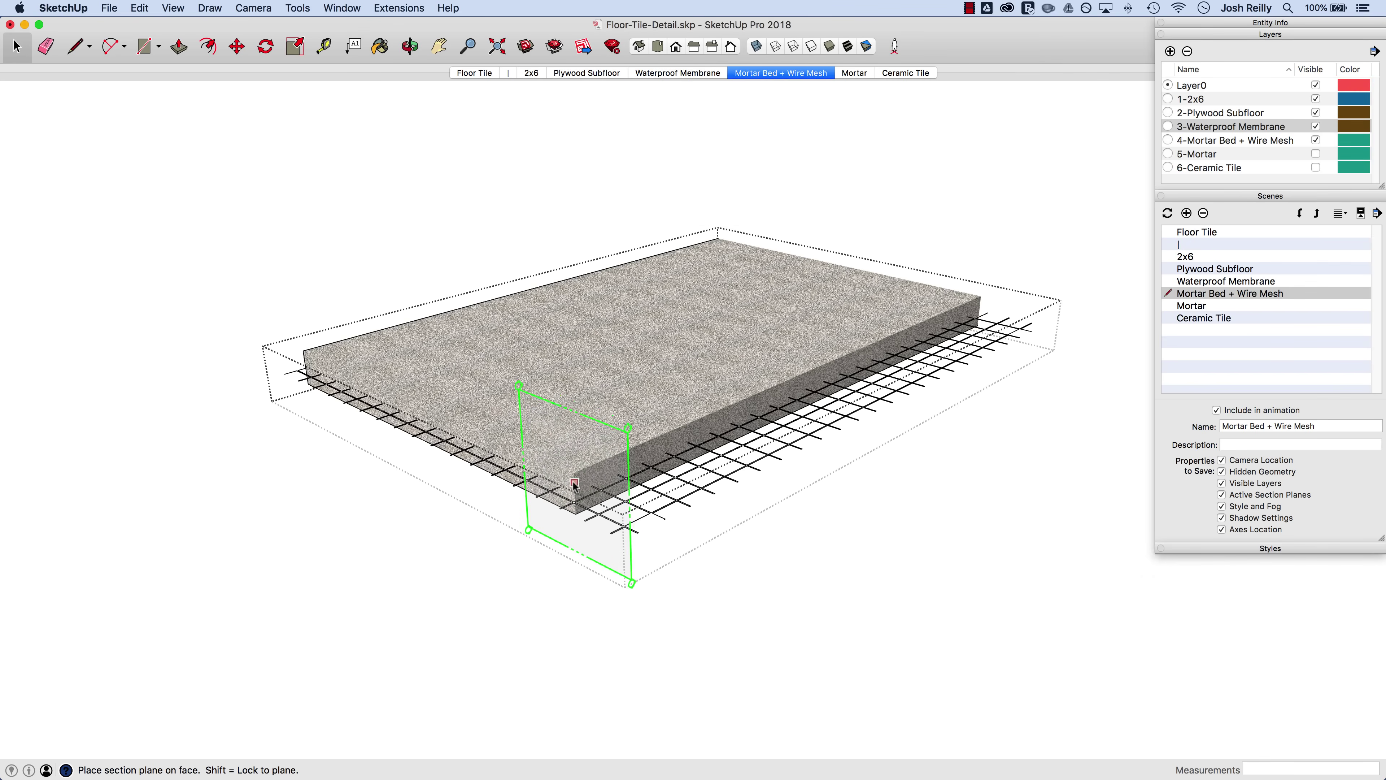
left_click(573, 484)
- Move the Mortar Bed section plane outward along the slab's length until it clears the front wire mesh ends
left_click(667, 557)
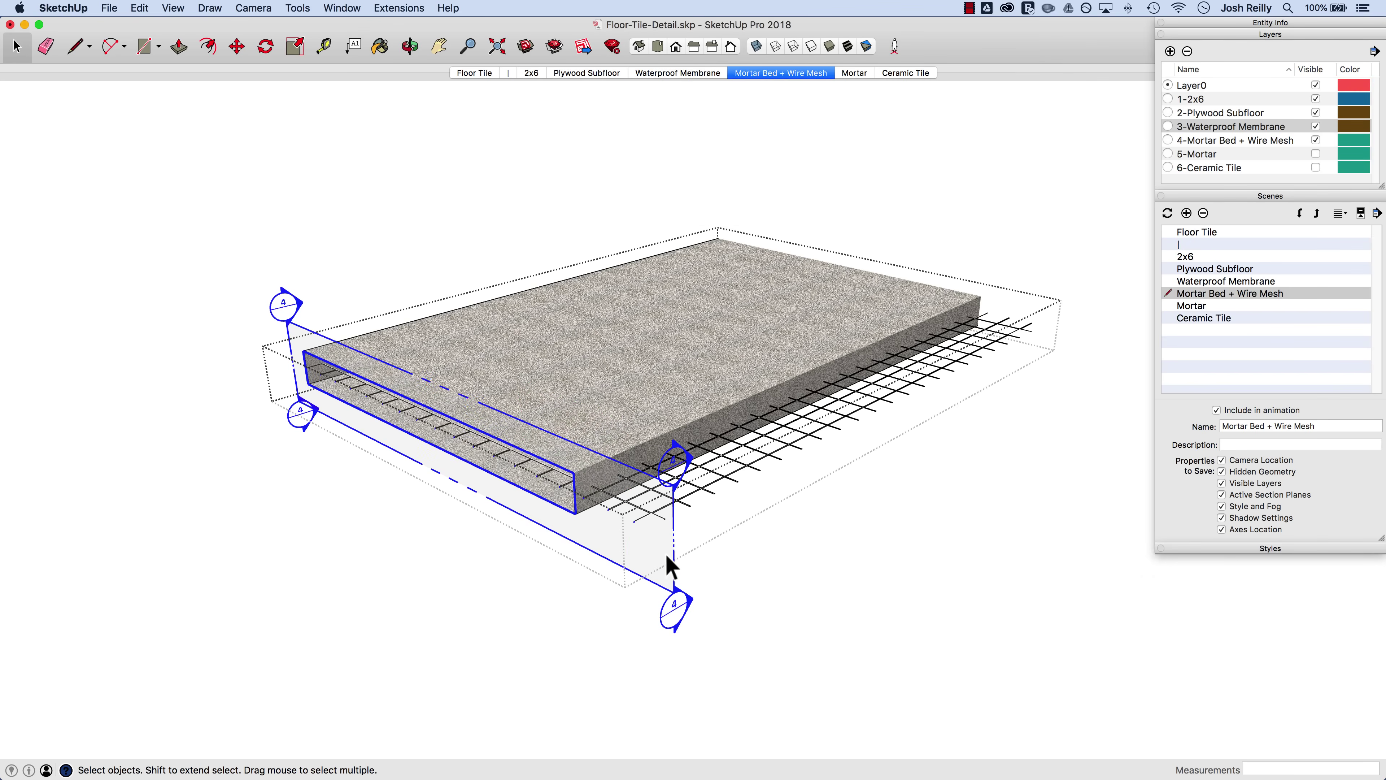
key("m")
left_click(666, 563)
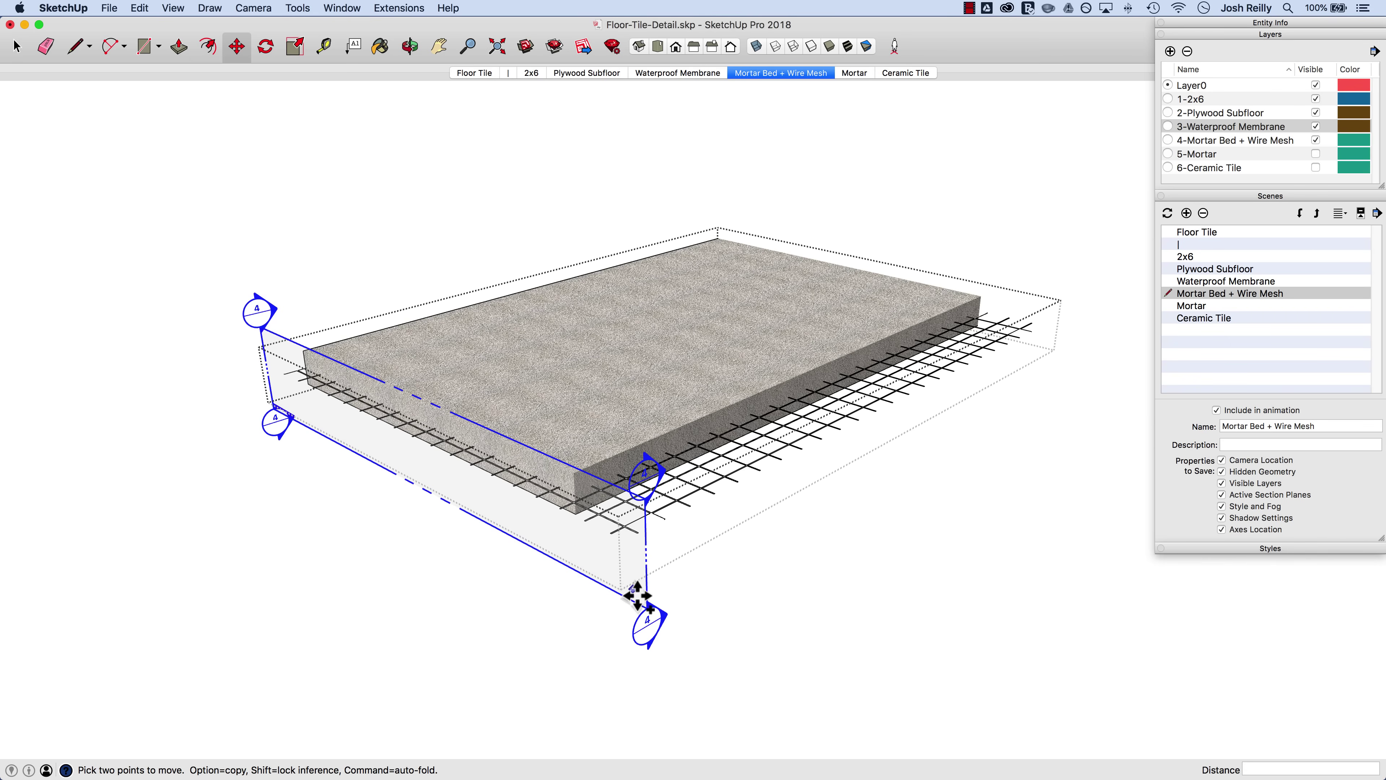
- Copy the Mortar Bed section plane to the slab's rear end and move the copy out past the mesh ends
key("alt")
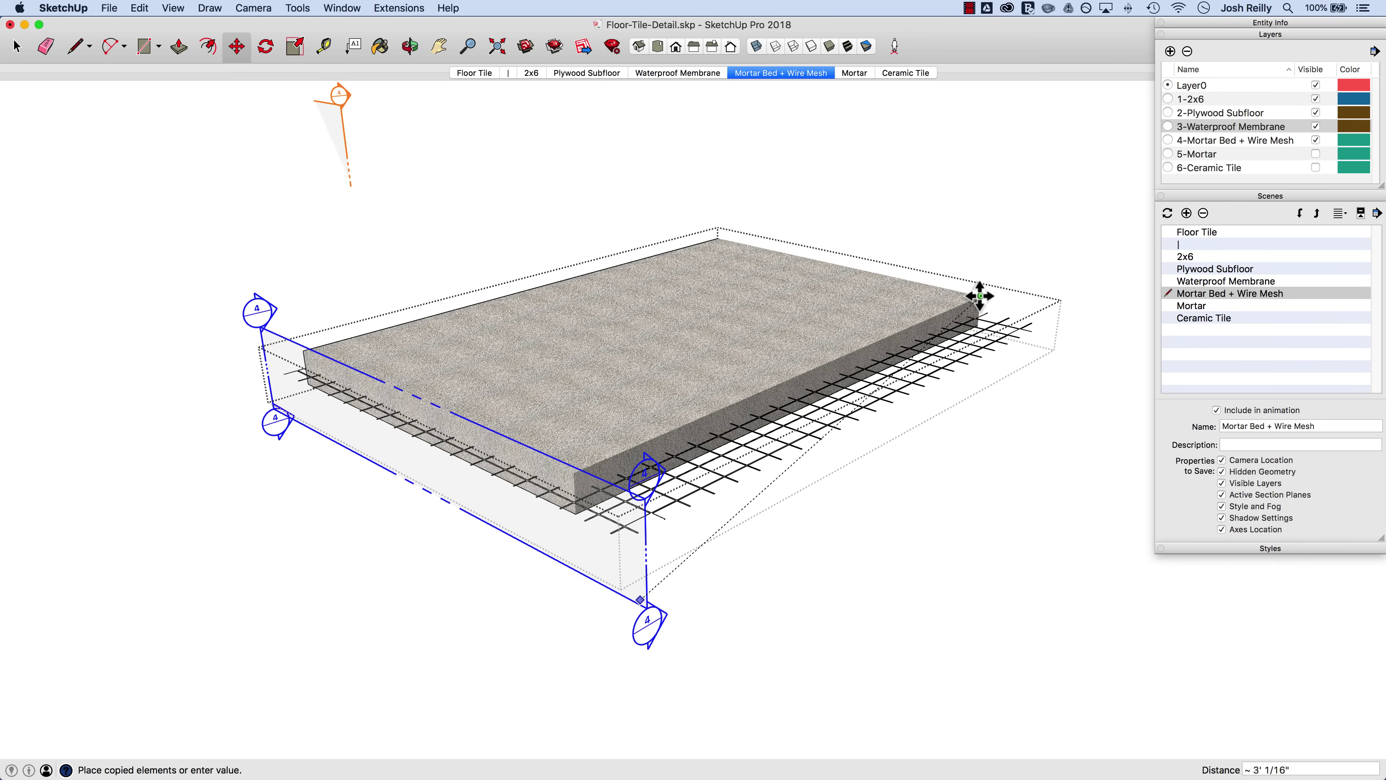
left_click(991, 304)
key("space")
key("m")
left_click(1043, 350)
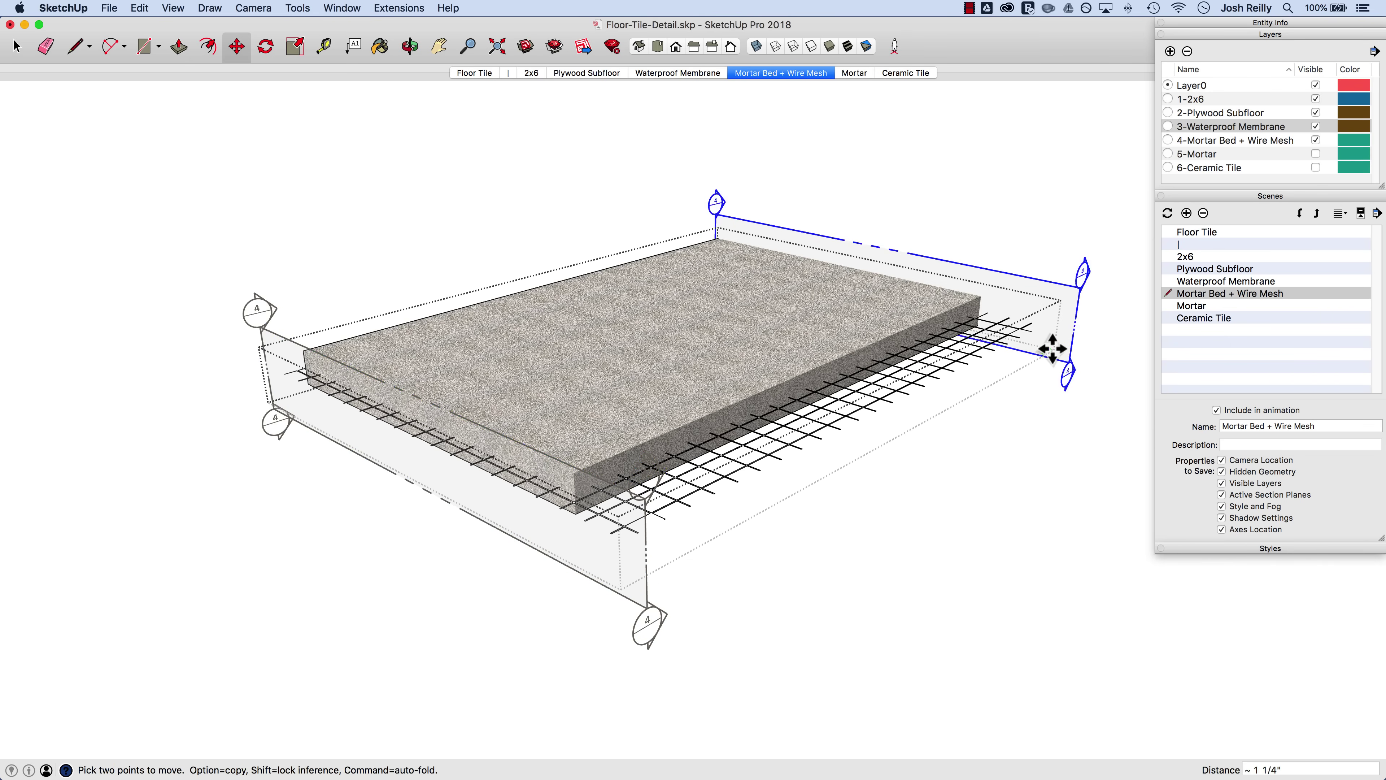
key("space")
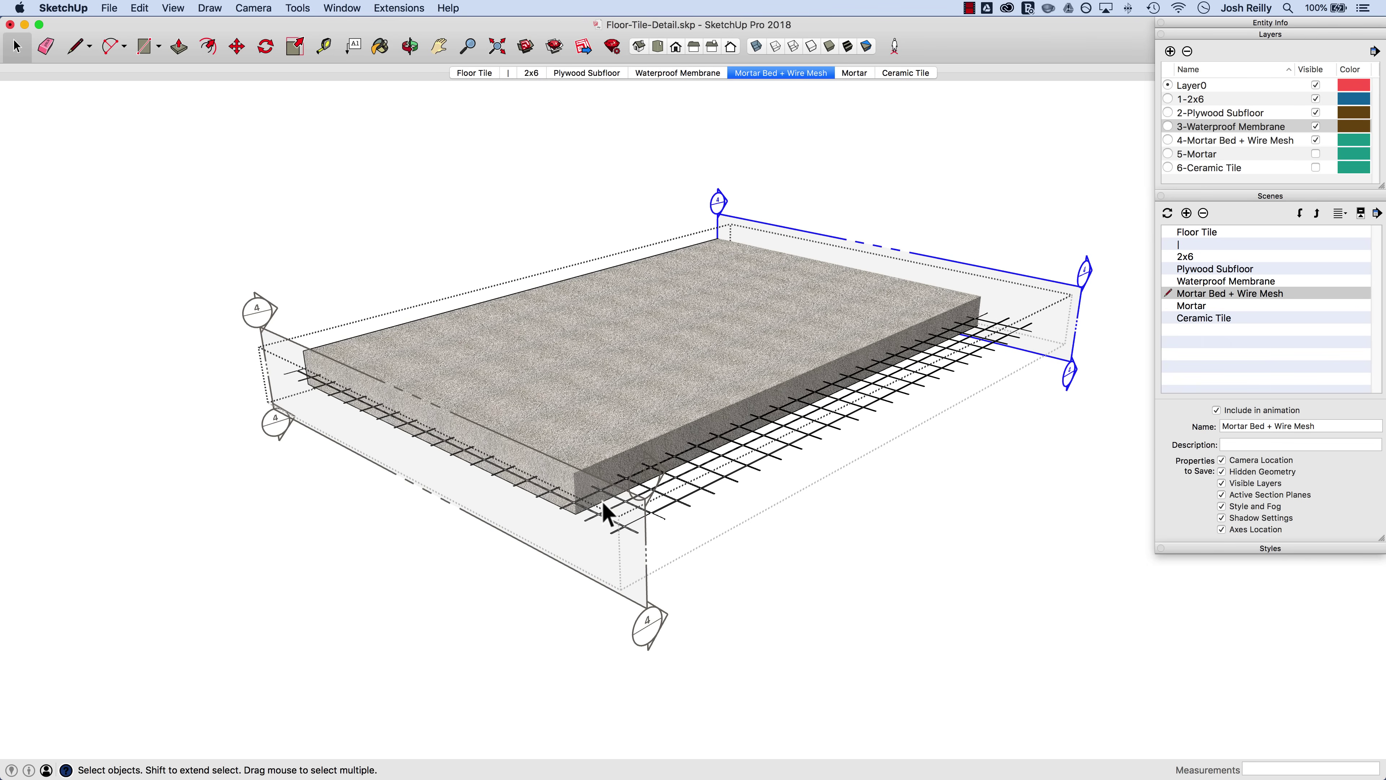
- Check that the front mortar bed section plane is the active cut and update the Mortar Bed + Wire Mesh scene
left_click(615, 570)
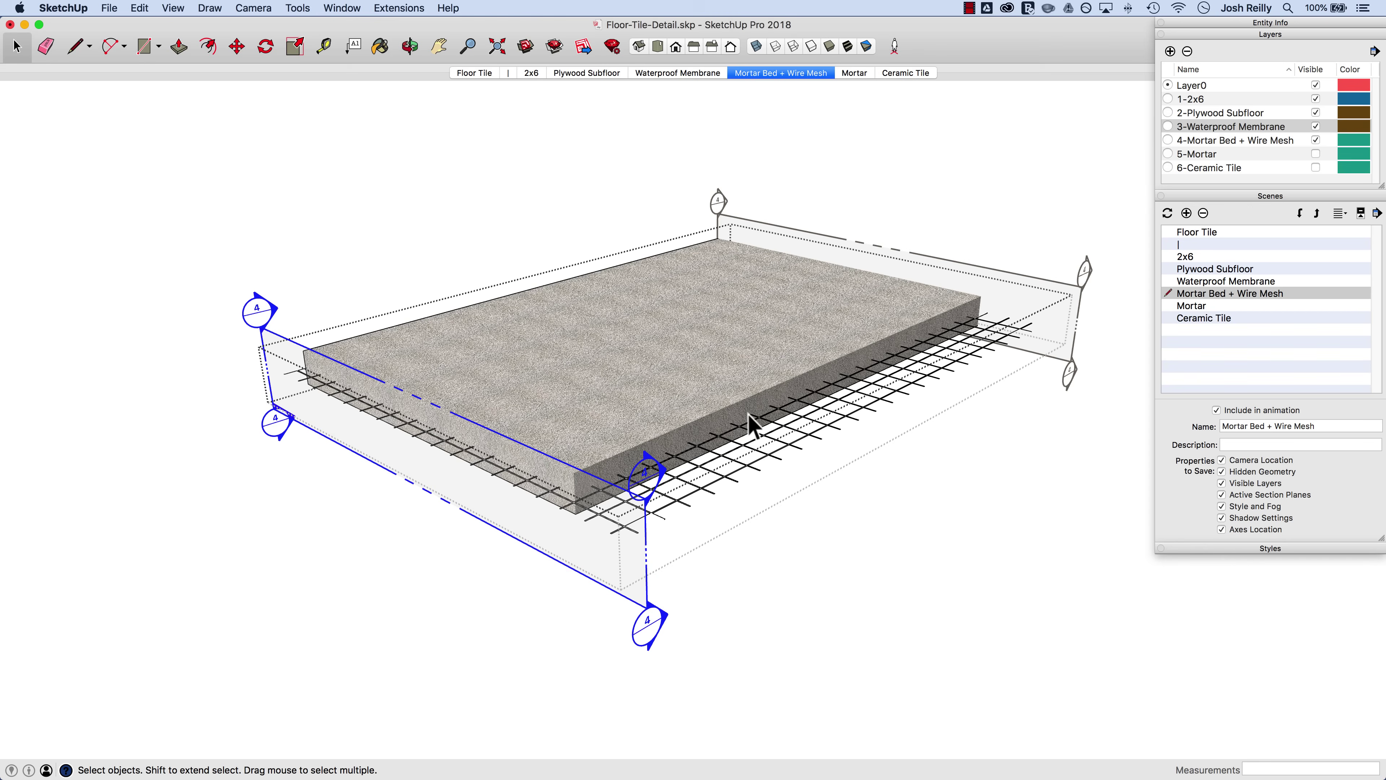
right_click(632, 548)
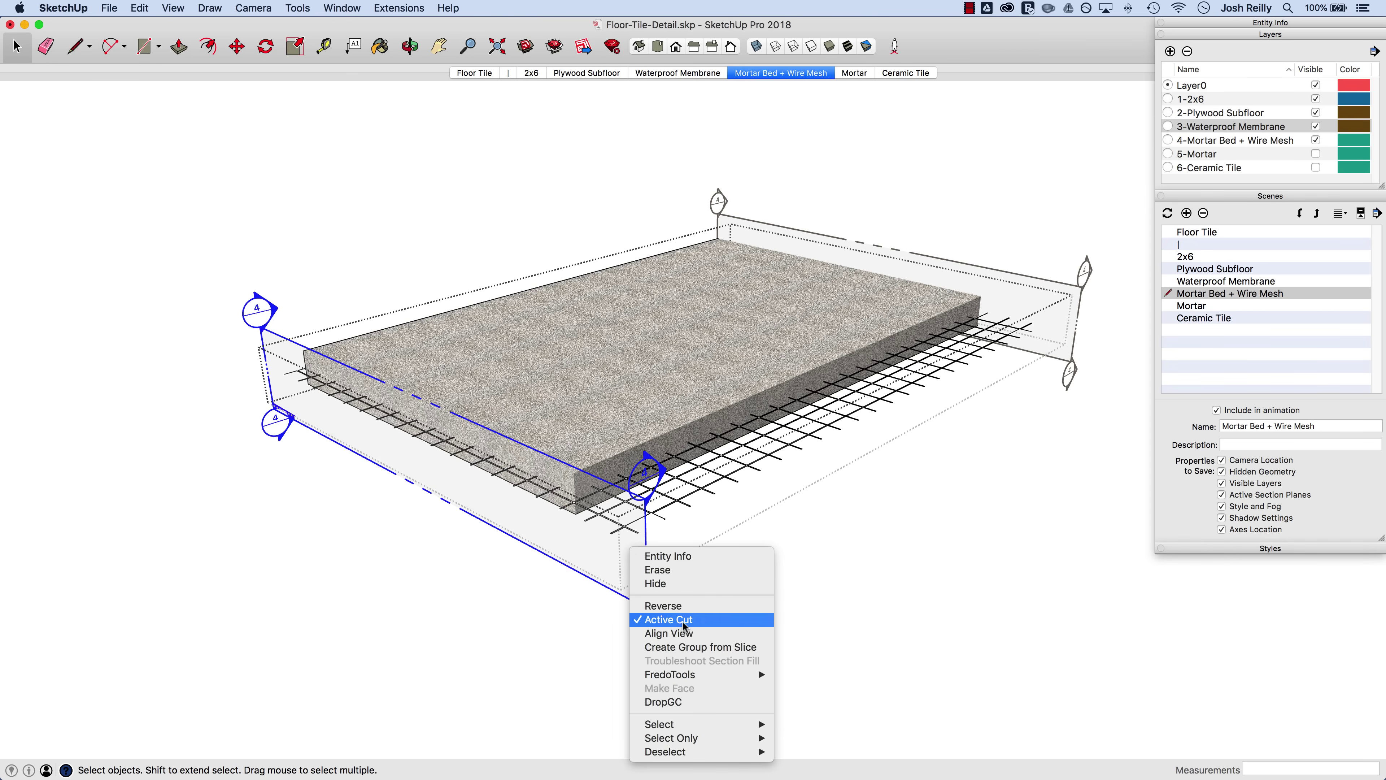
left_click(626, 538)
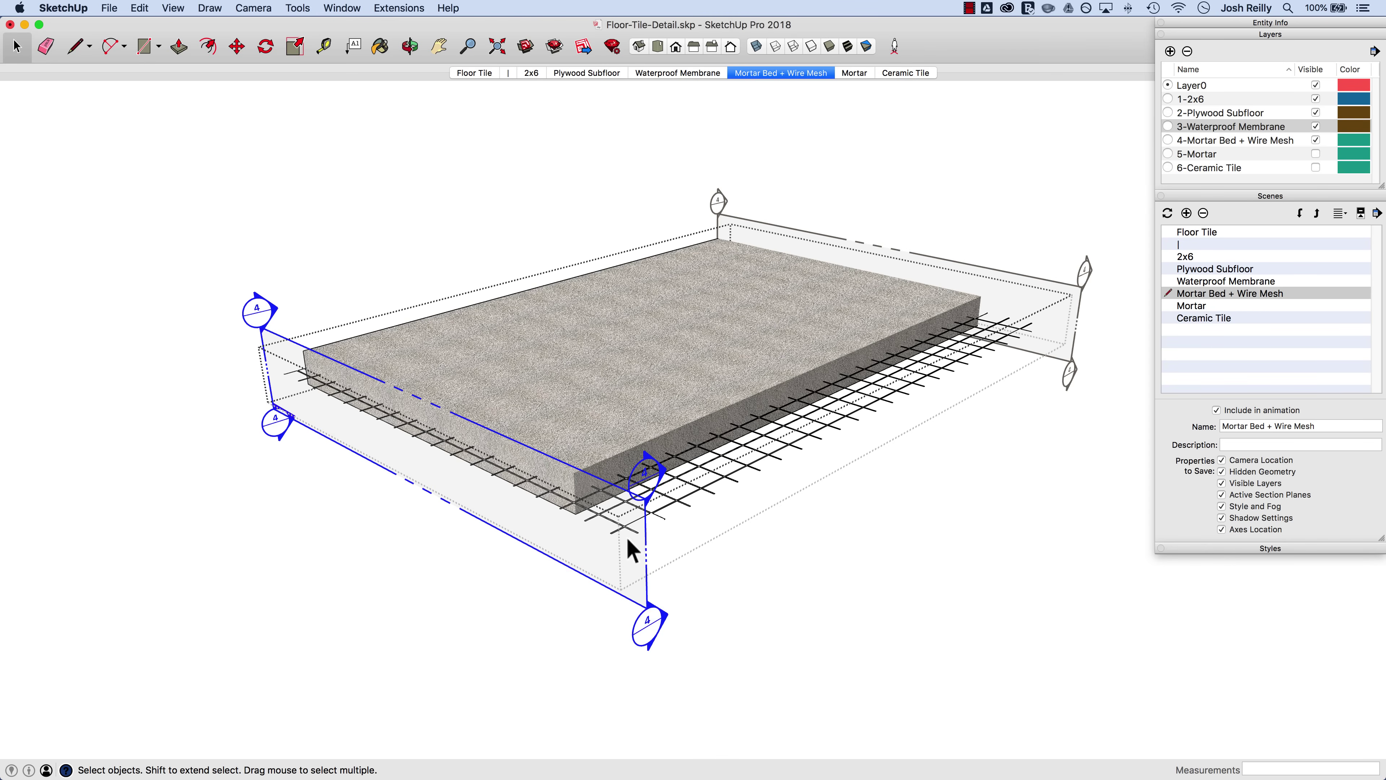
right_click(792, 76)
left_click(827, 128)
- In the Waterproof Membrane scene, show the 4-Mortar Bed + Wire Mesh layer and move its outermost section plane to the slab's opposite end
left_click(692, 72)
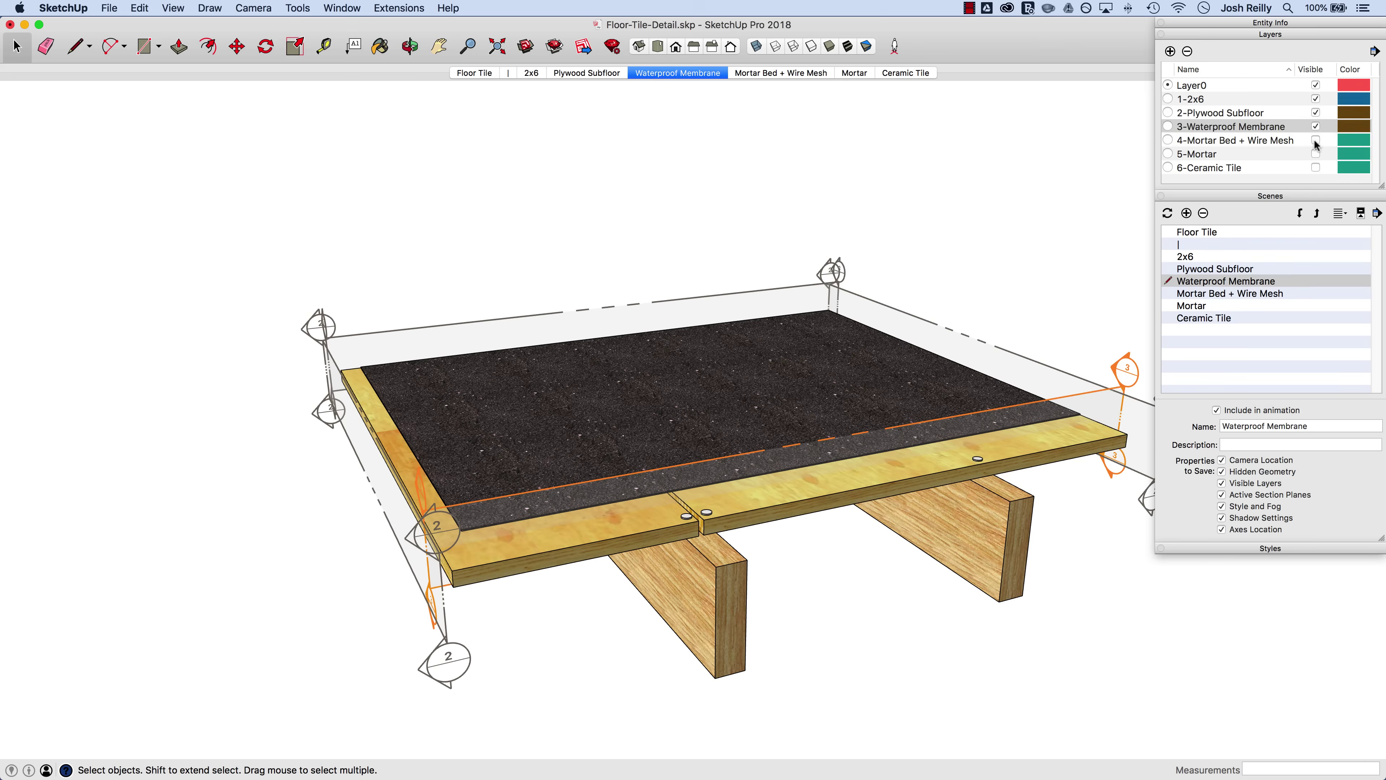
left_click(1315, 140)
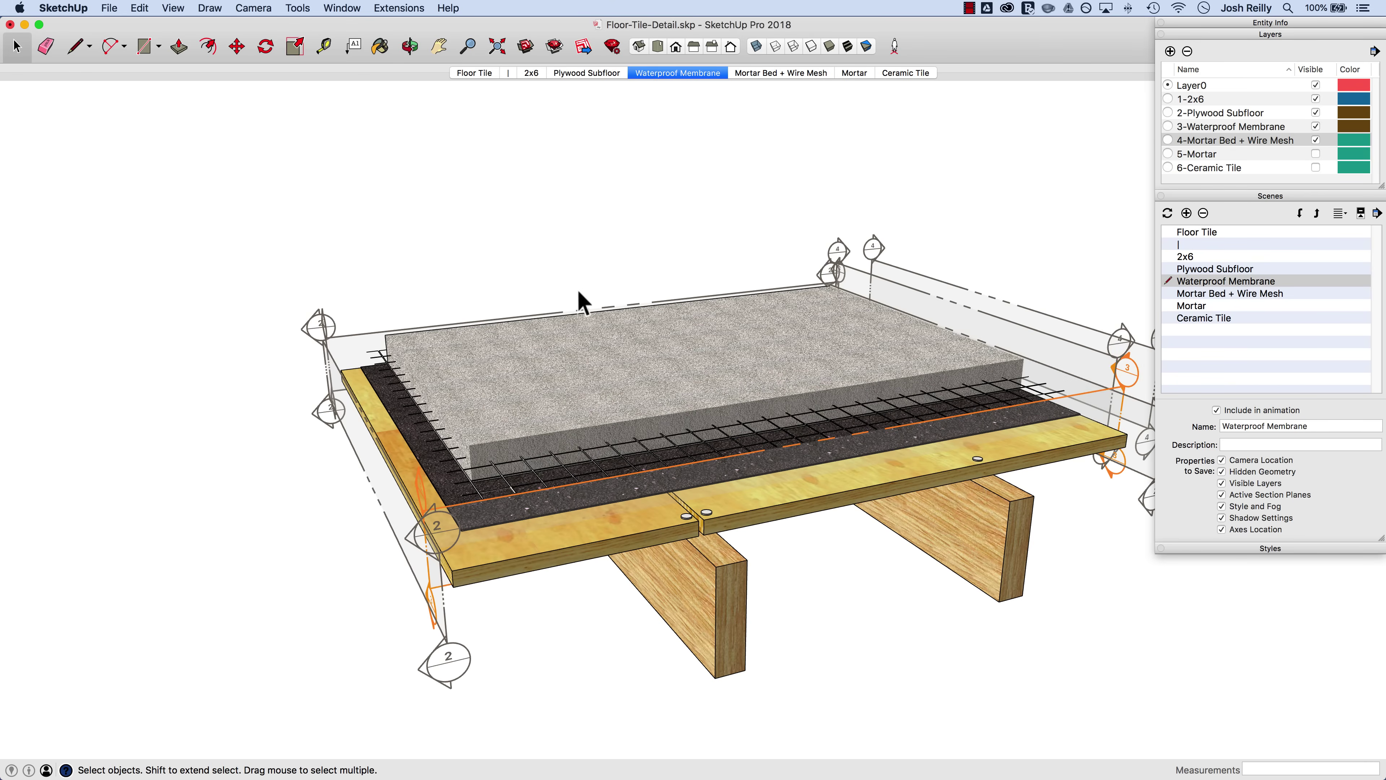
double_click(799, 347)
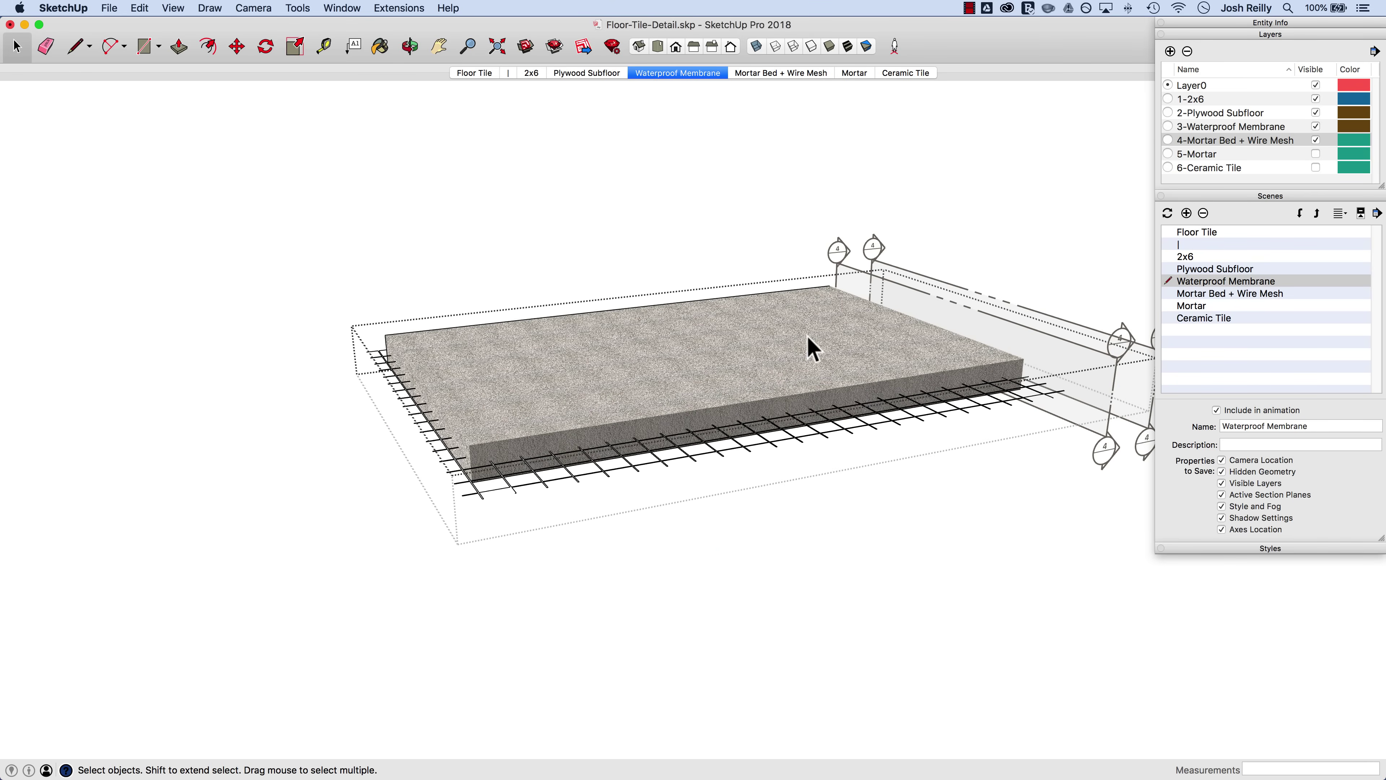
left_click(880, 272)
key("m")
left_click(875, 270)
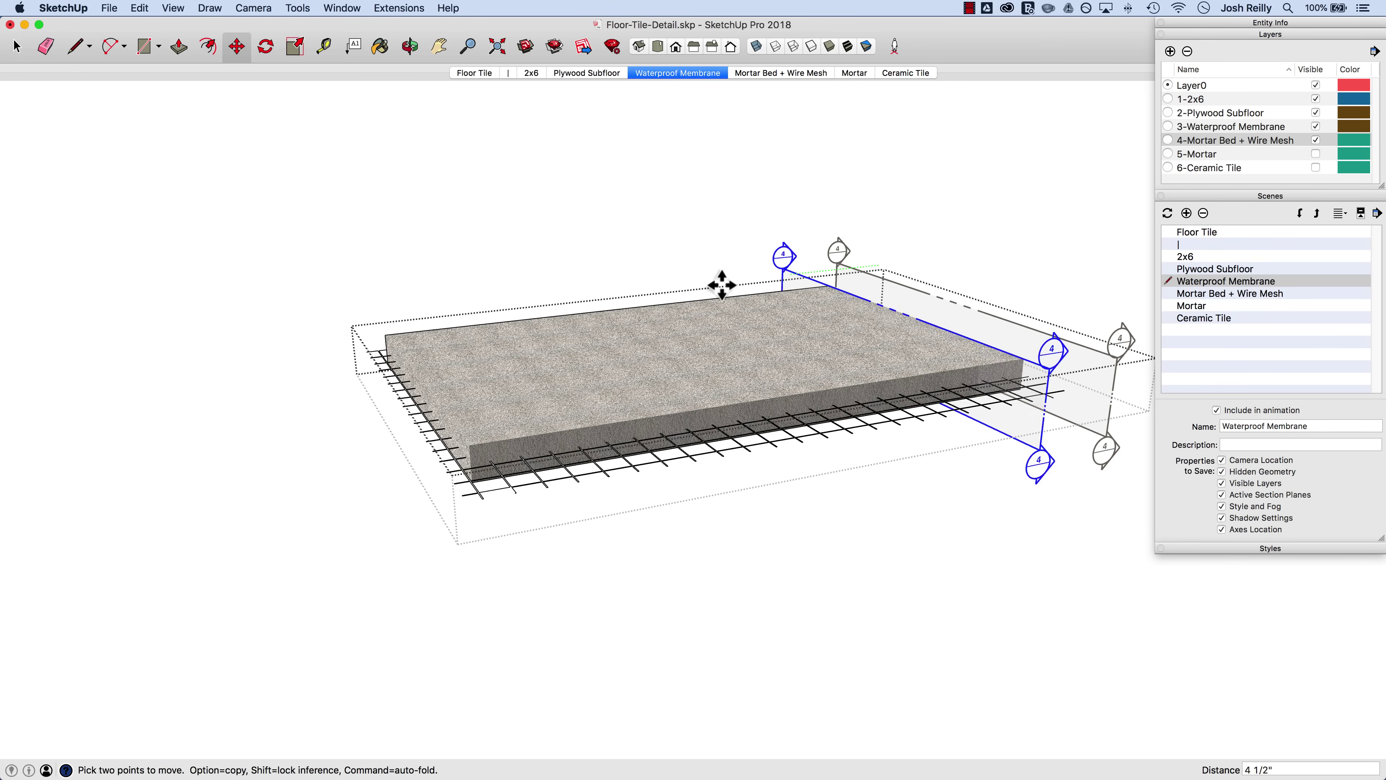
left_click(350, 338)
key("space")
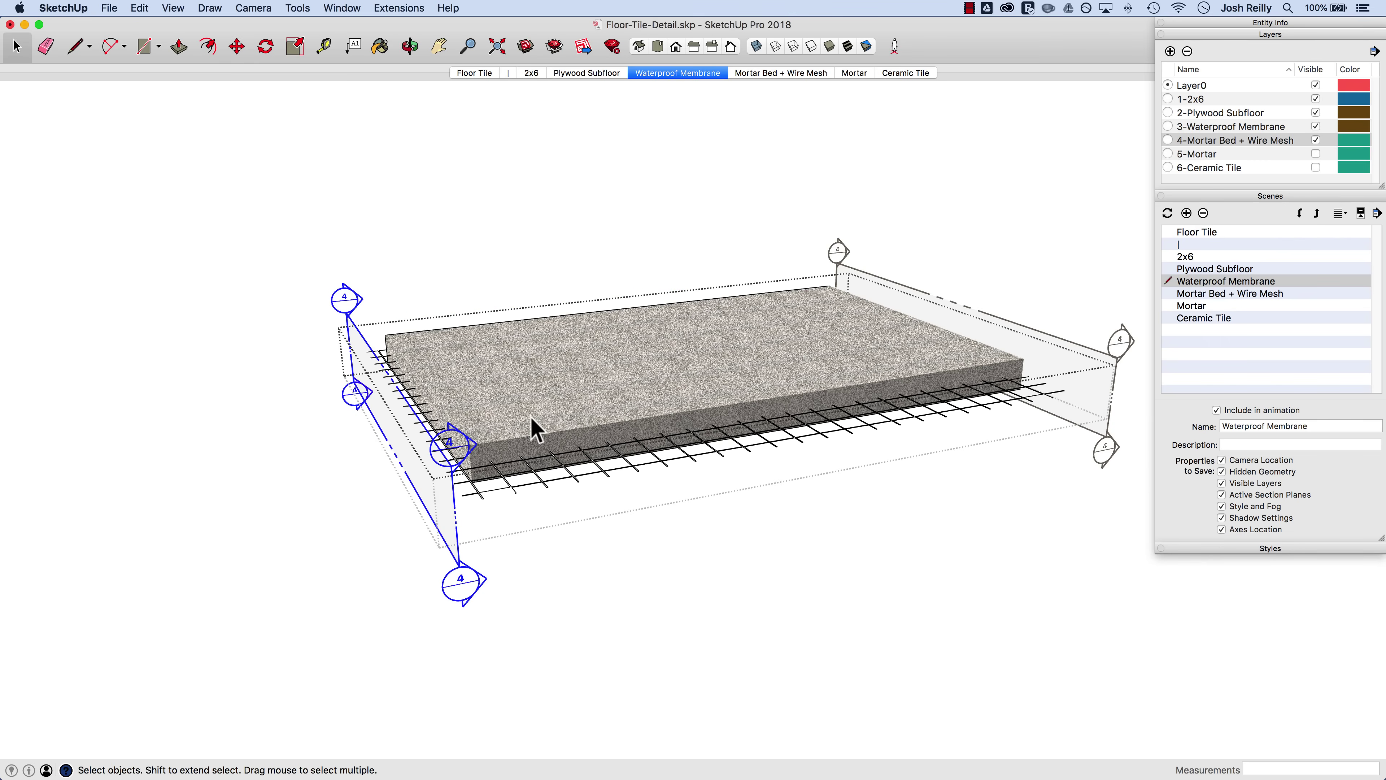
- Make the remaining rear mortar bed section plane the active cut, update the Waterproof Membrane scene and close the group
right_click(852, 269)
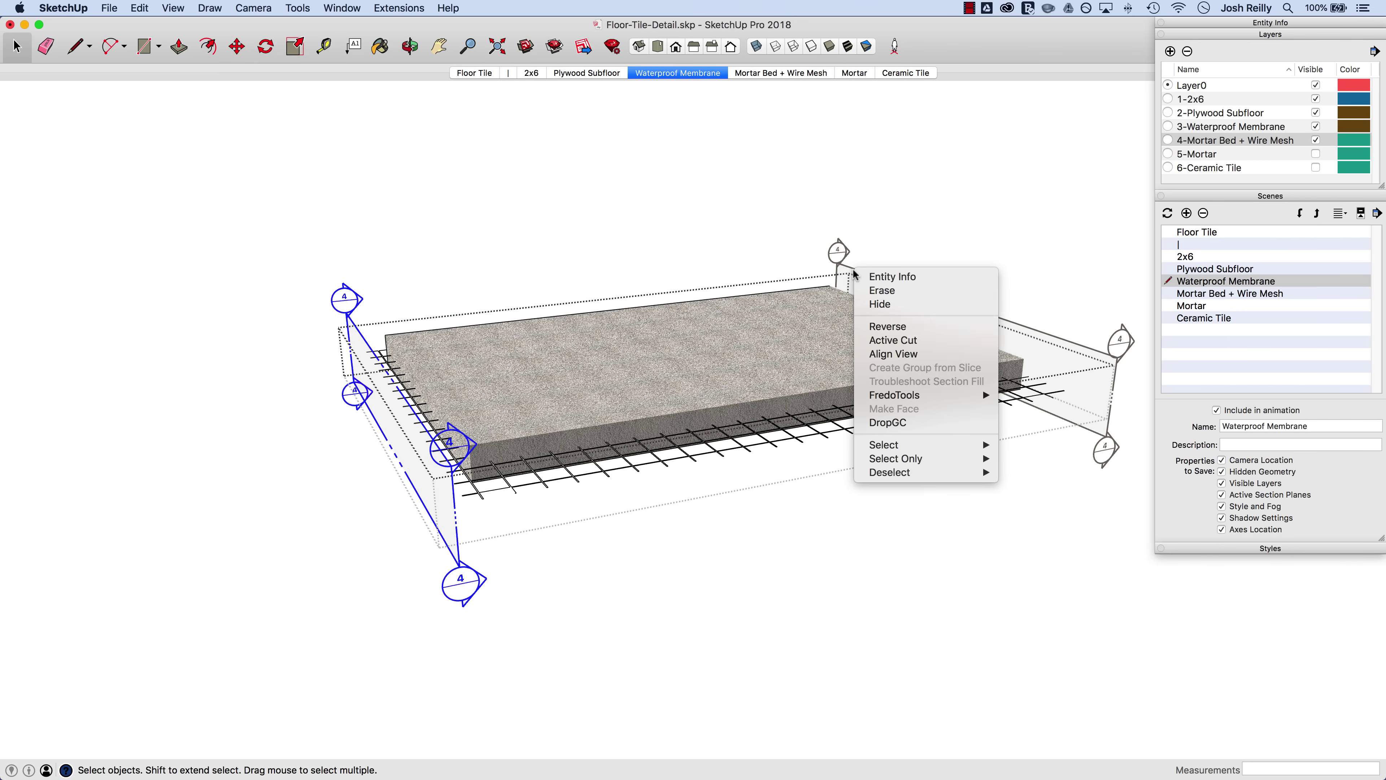
left_click(915, 340)
right_click(698, 72)
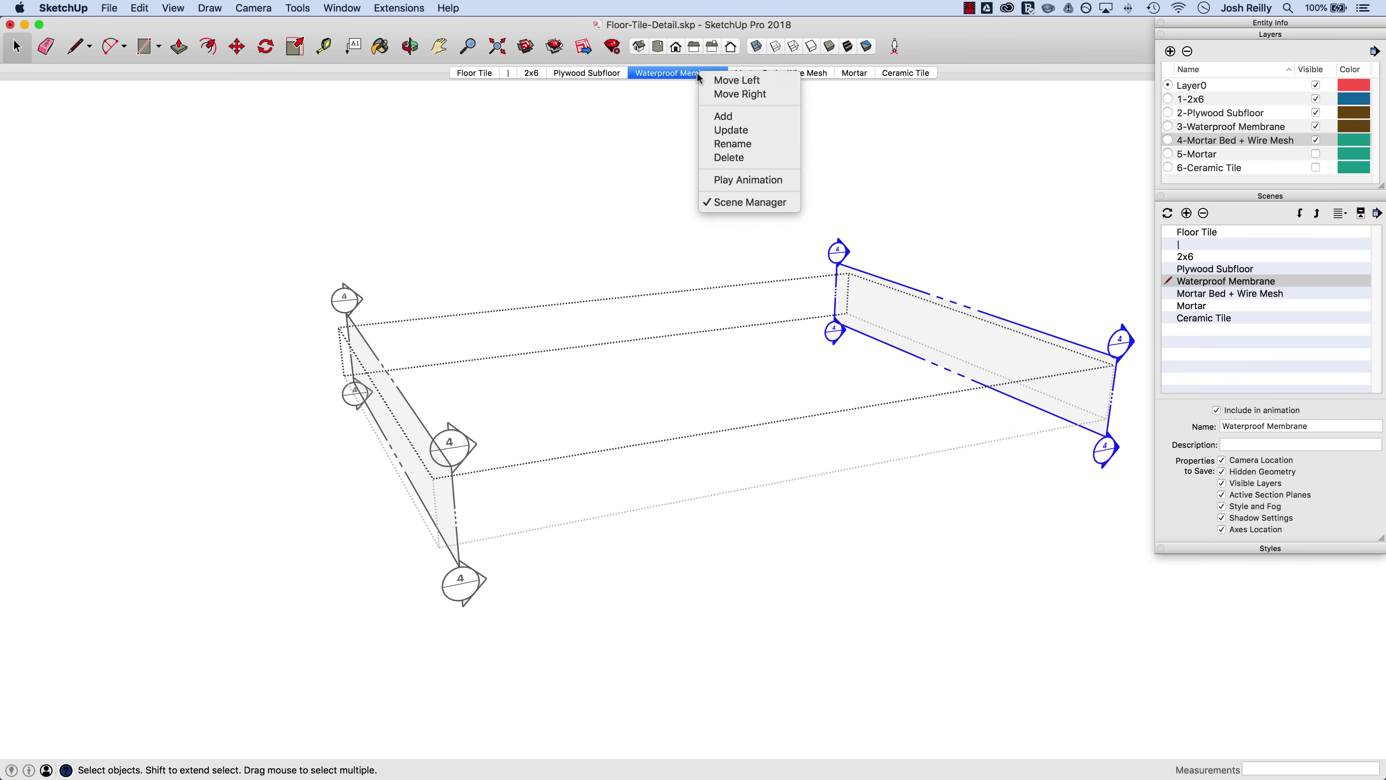
left_click(743, 132)
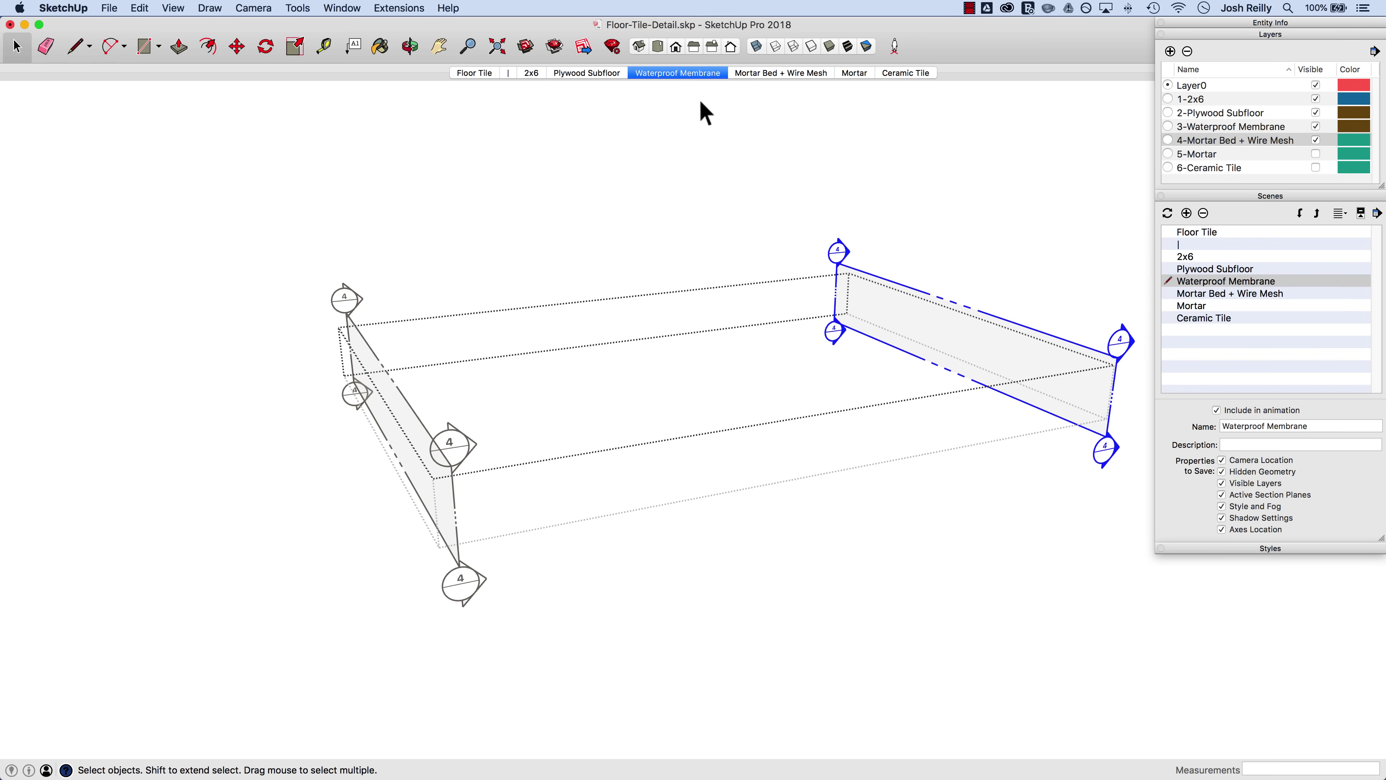
left_click(712, 115)
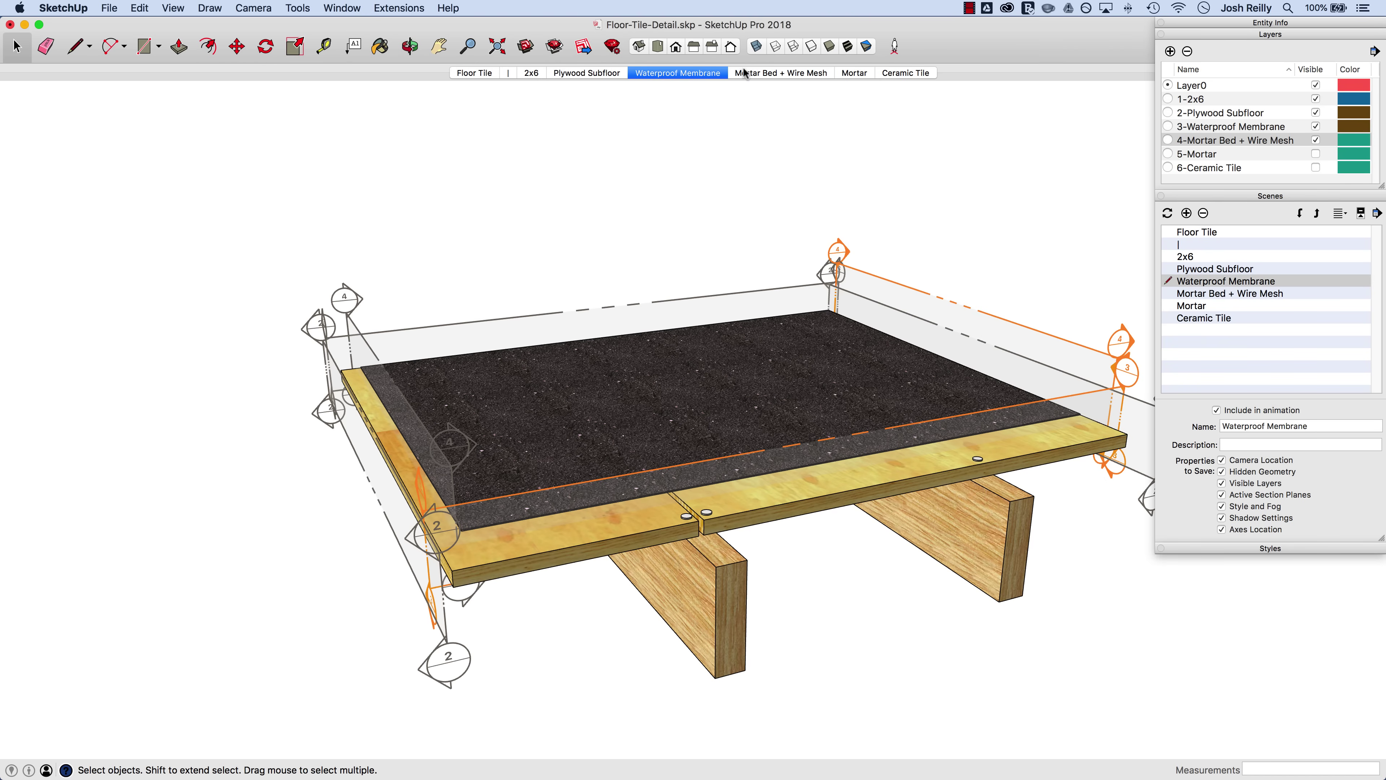
- Hide the 4-Mortar Bed + Wire Mesh layer and update the Waterproof Membrane scene again
left_click(1315, 141)
right_click(675, 74)
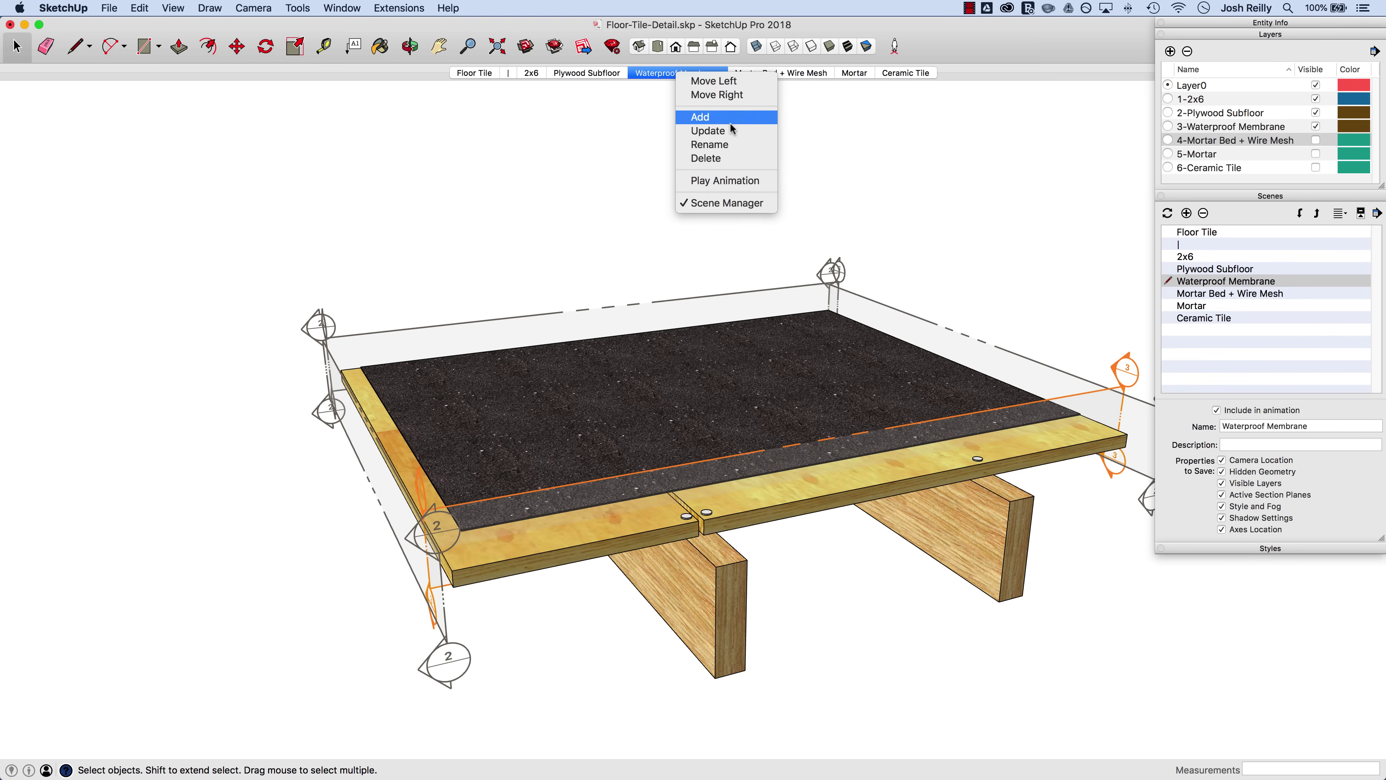
left_click(709, 130)
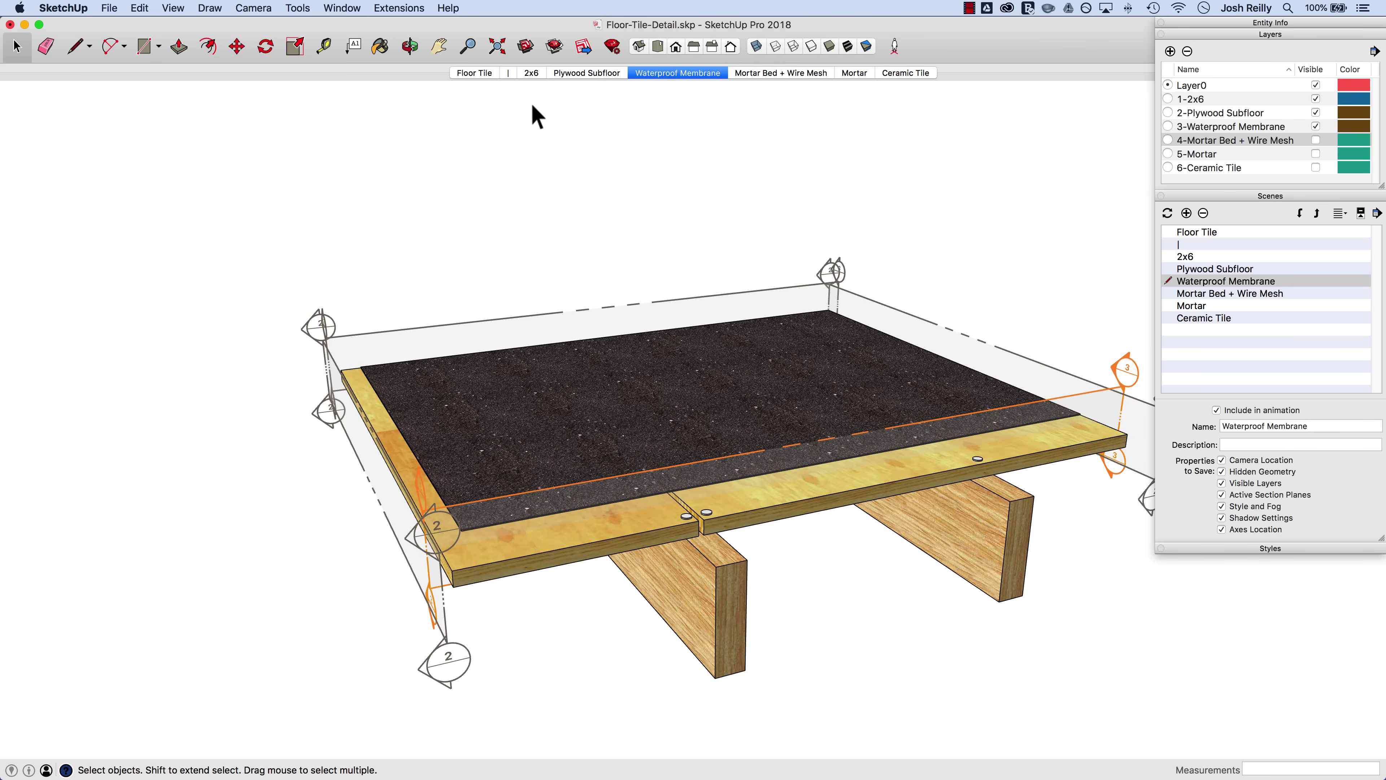
- Play through the scenes from 2x6 to Mortar Bed + Wire Mesh to review the layer reveals
left_click(533, 74)
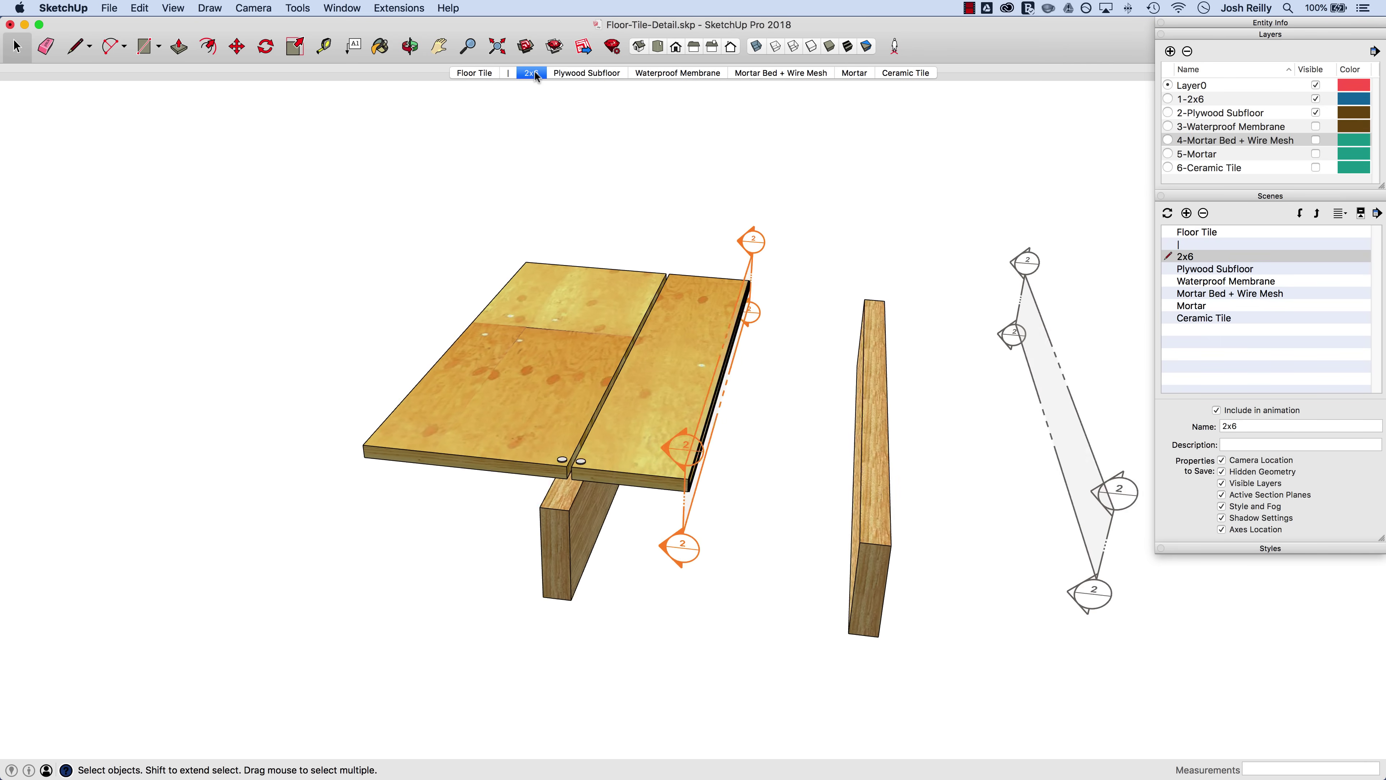
left_click(571, 70)
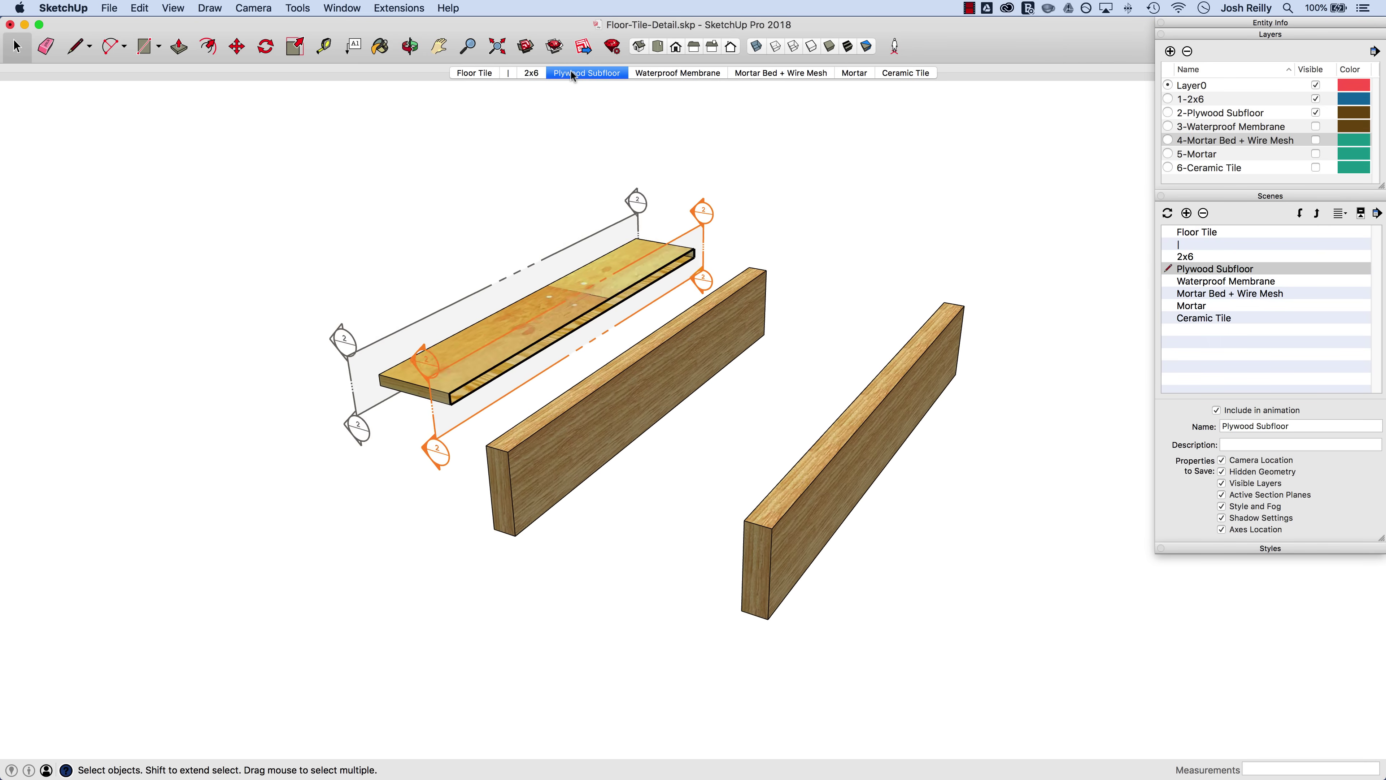
left_click(672, 72)
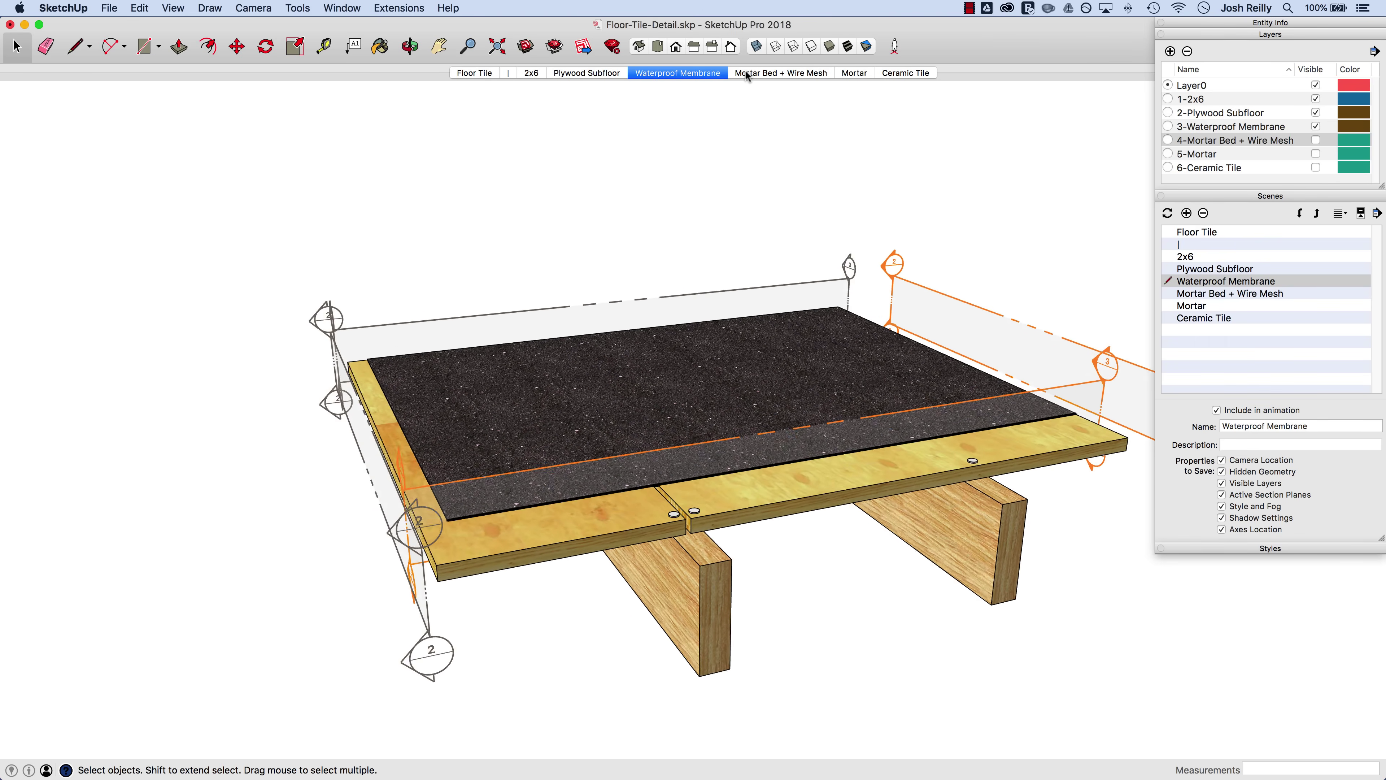
left_click(758, 72)
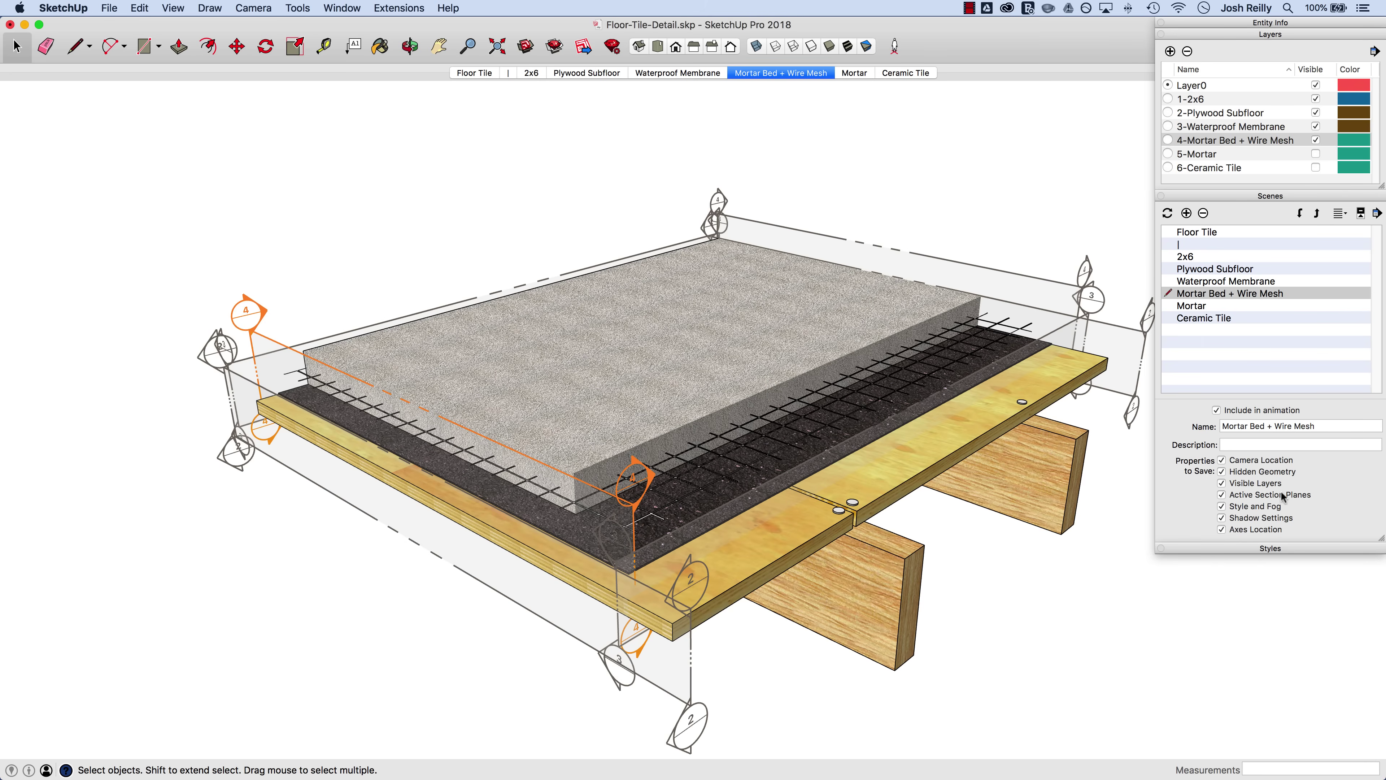
- Collapse the scene settings and make a copy of the Default View style in the model
left_click(1282, 197)
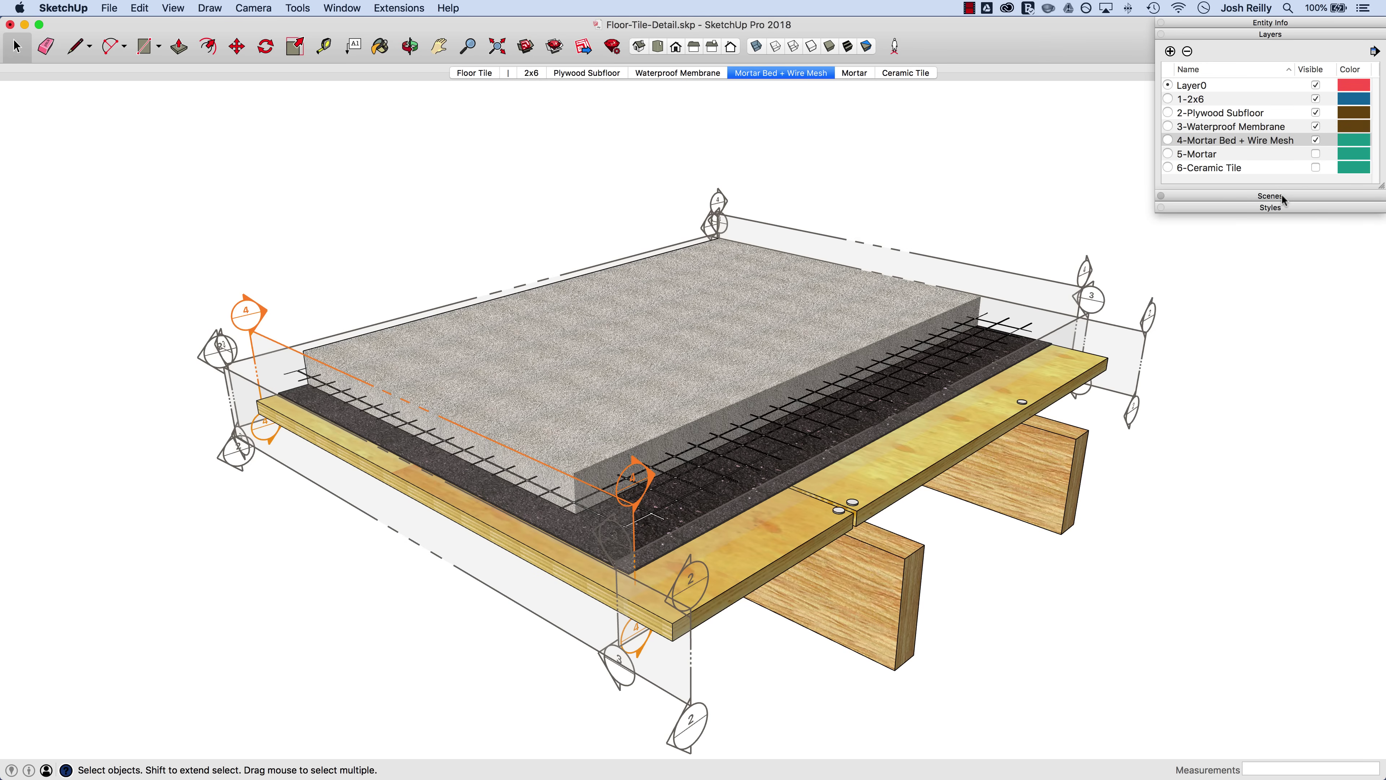
left_click(1260, 209)
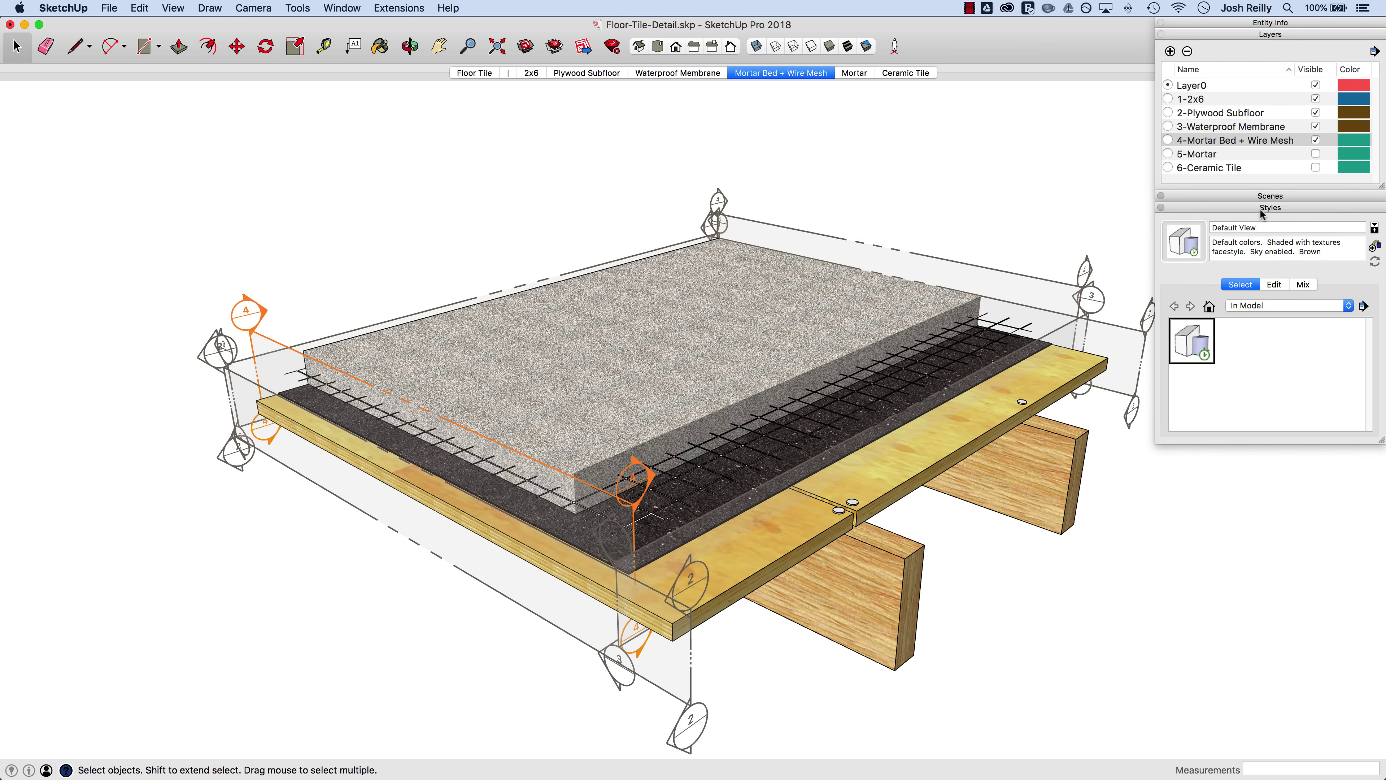
right_click(1193, 335)
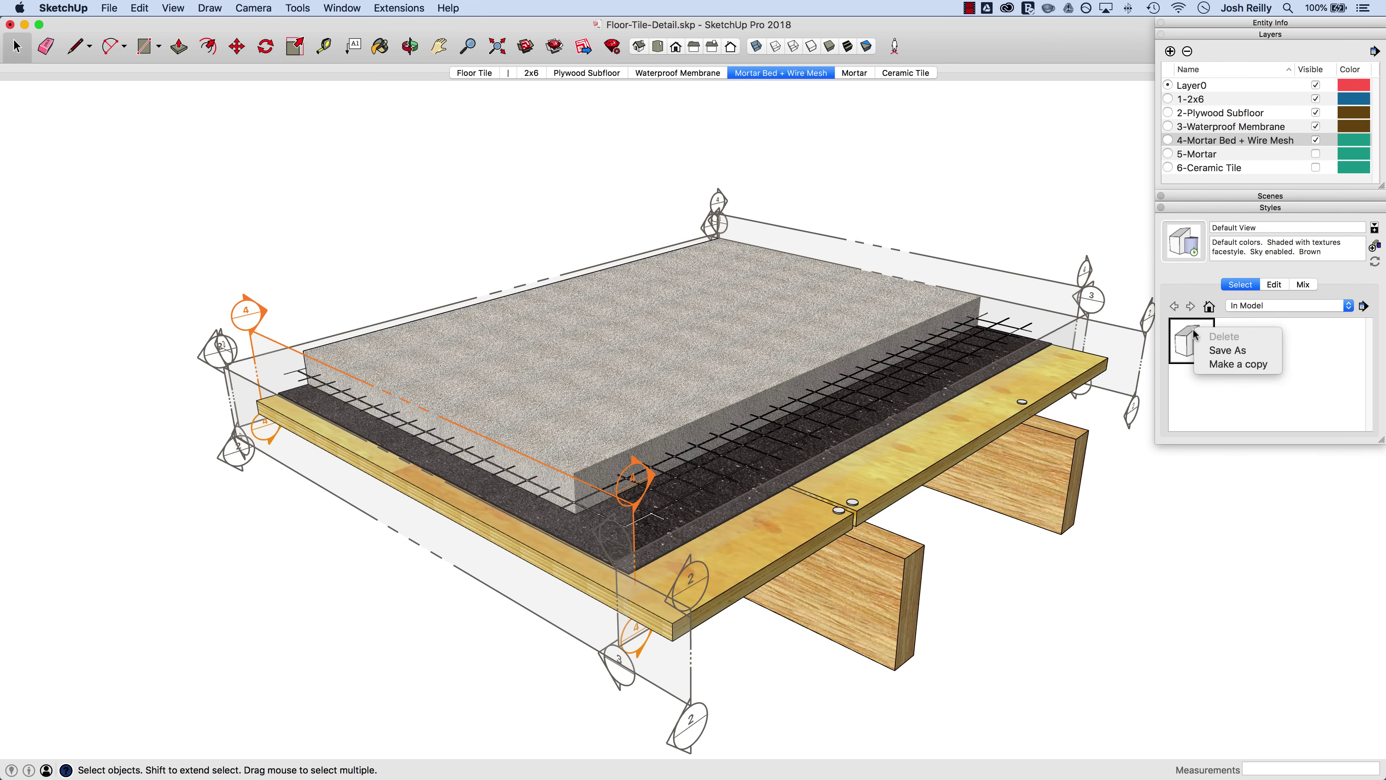
left_click(1238, 366)
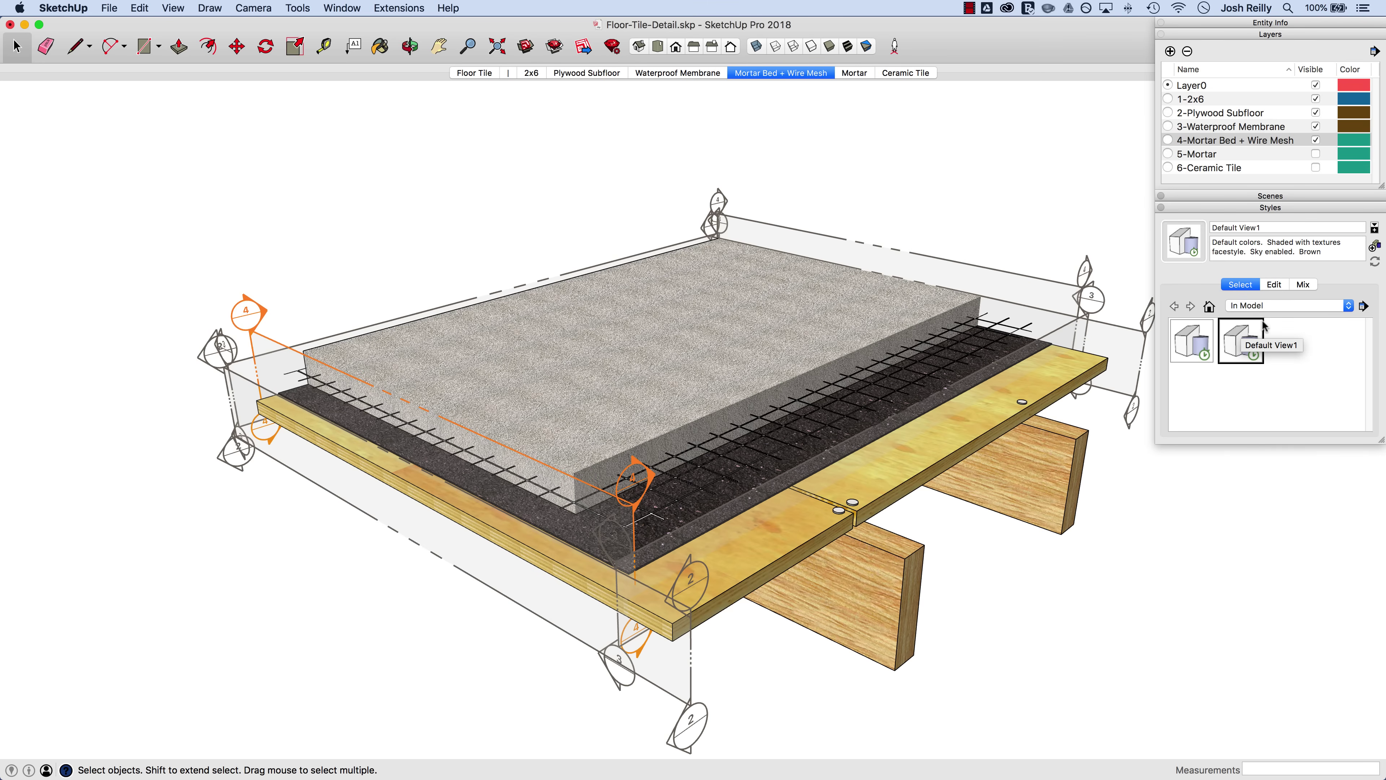
- Rename the copied style "Default View - Section Planes OFF"
left_click(1284, 228)
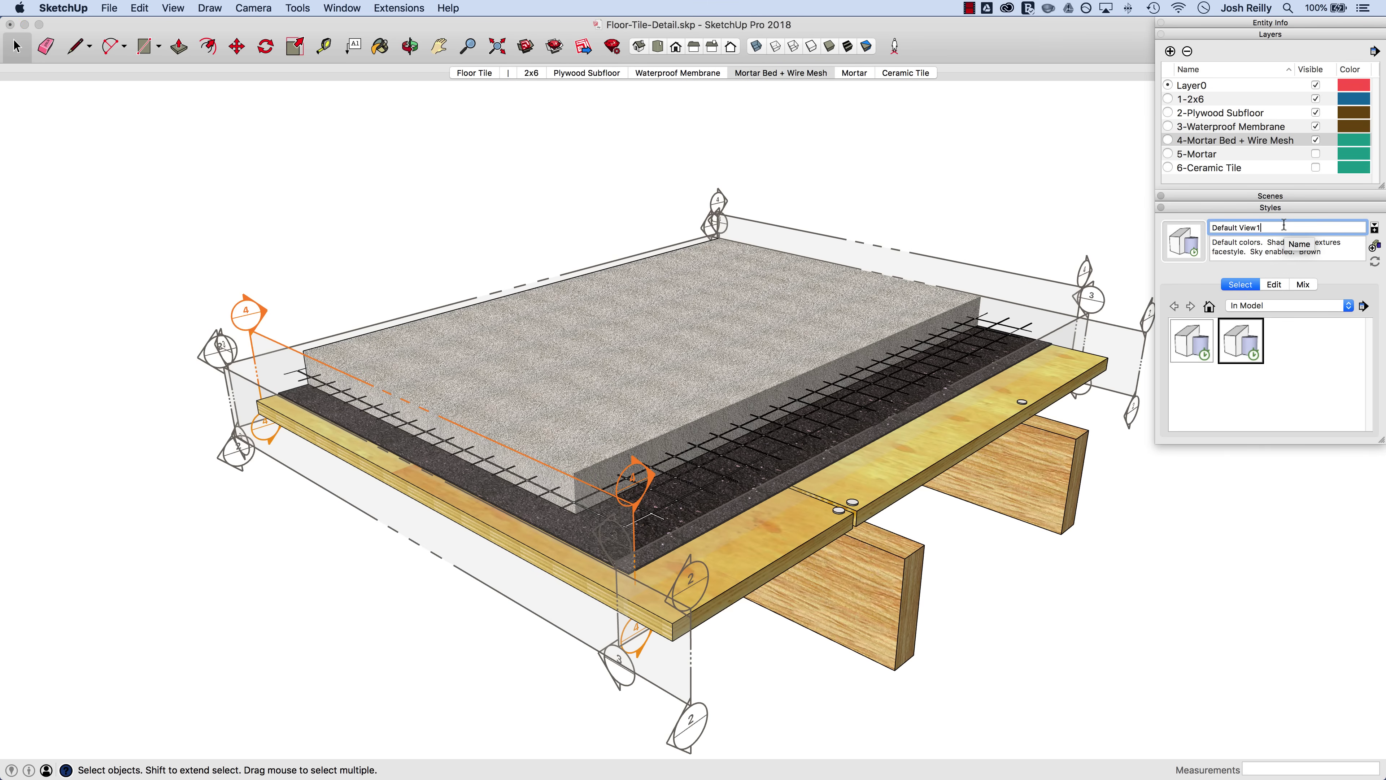
key("BackSpace")
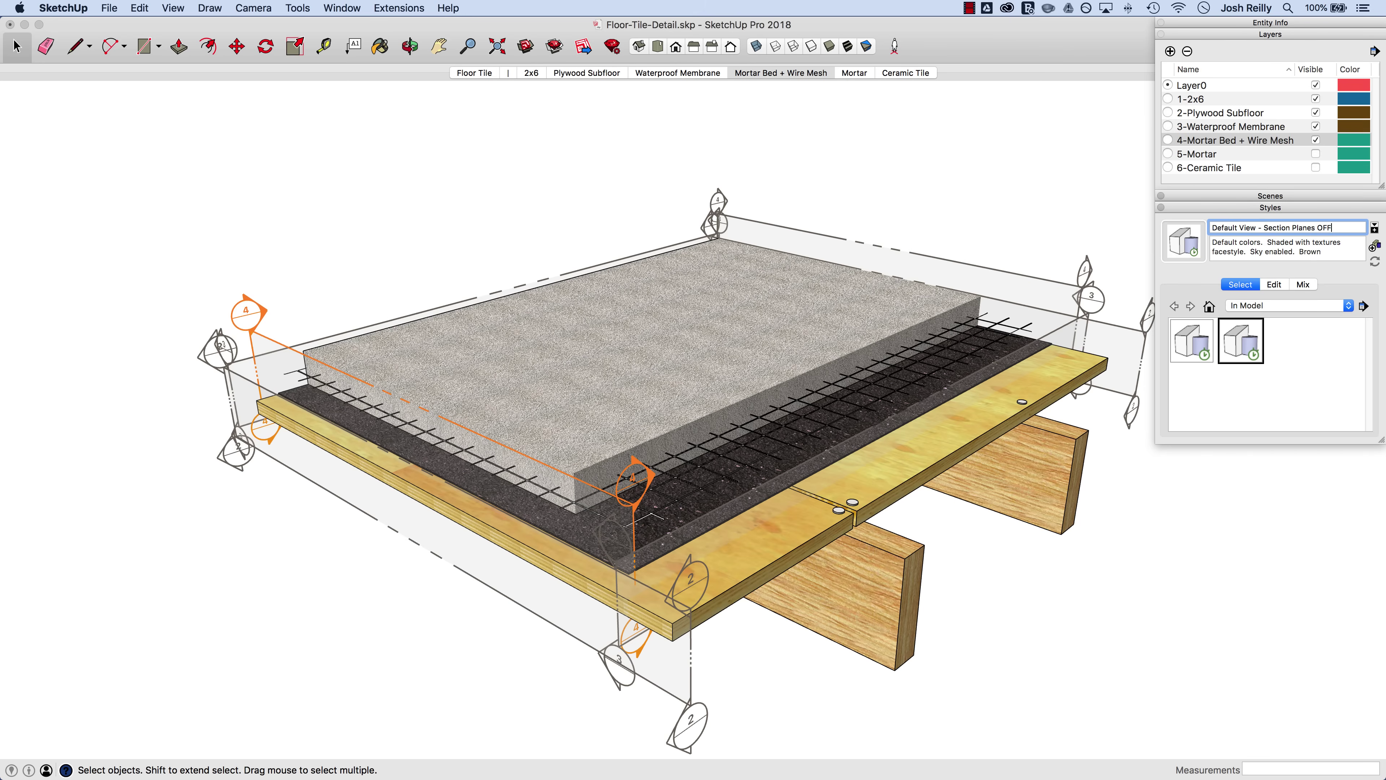
left_click(1268, 249)
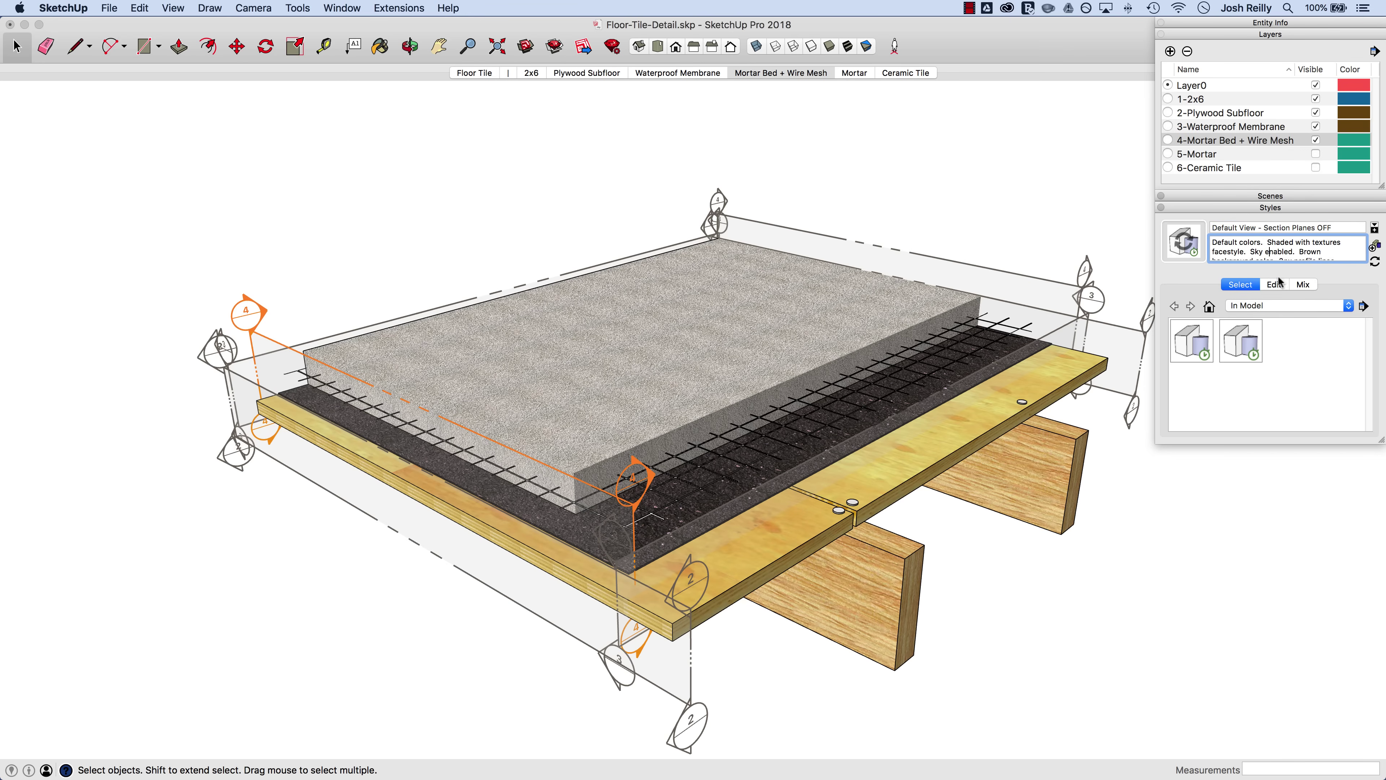
- Turn off Section Planes in the modeling settings of the Default View - Section Planes OFF style and update the style
left_click(1276, 284)
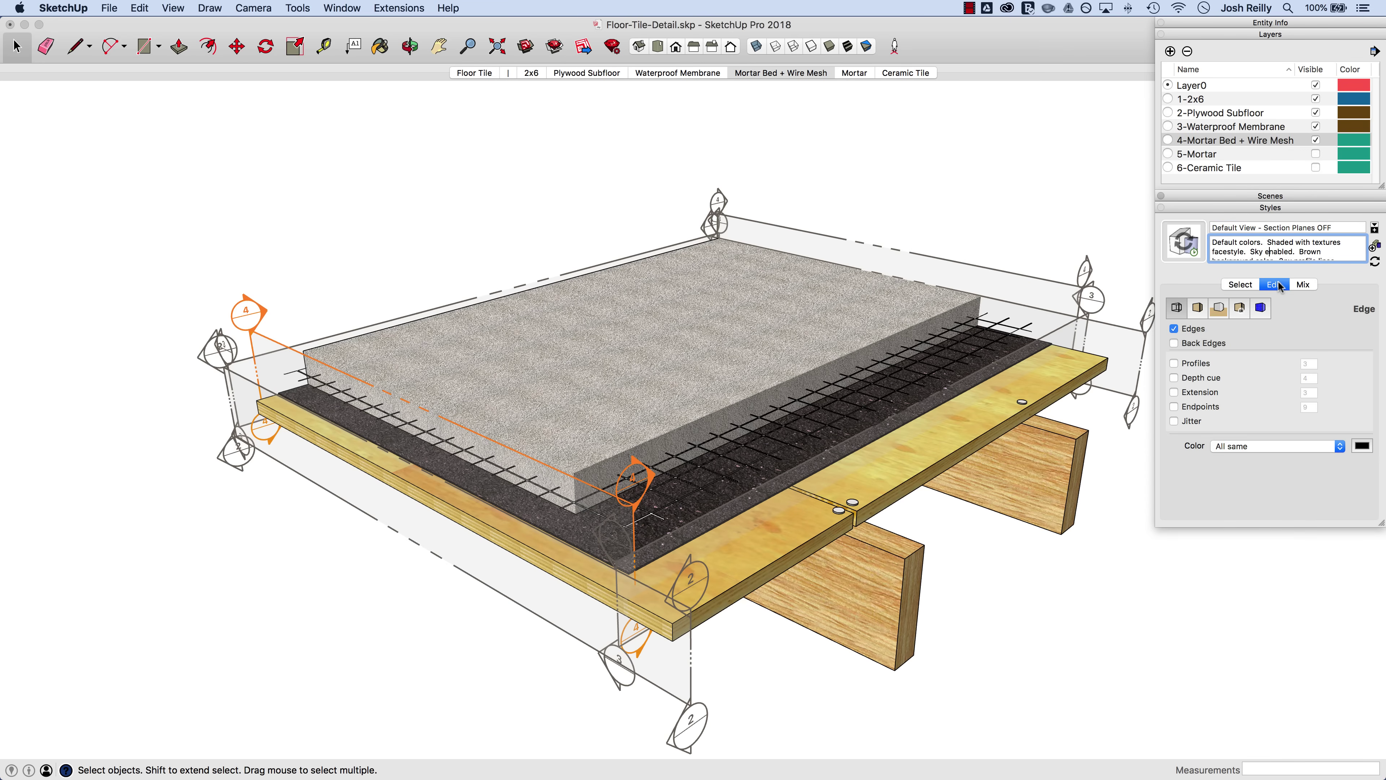
left_click(1260, 309)
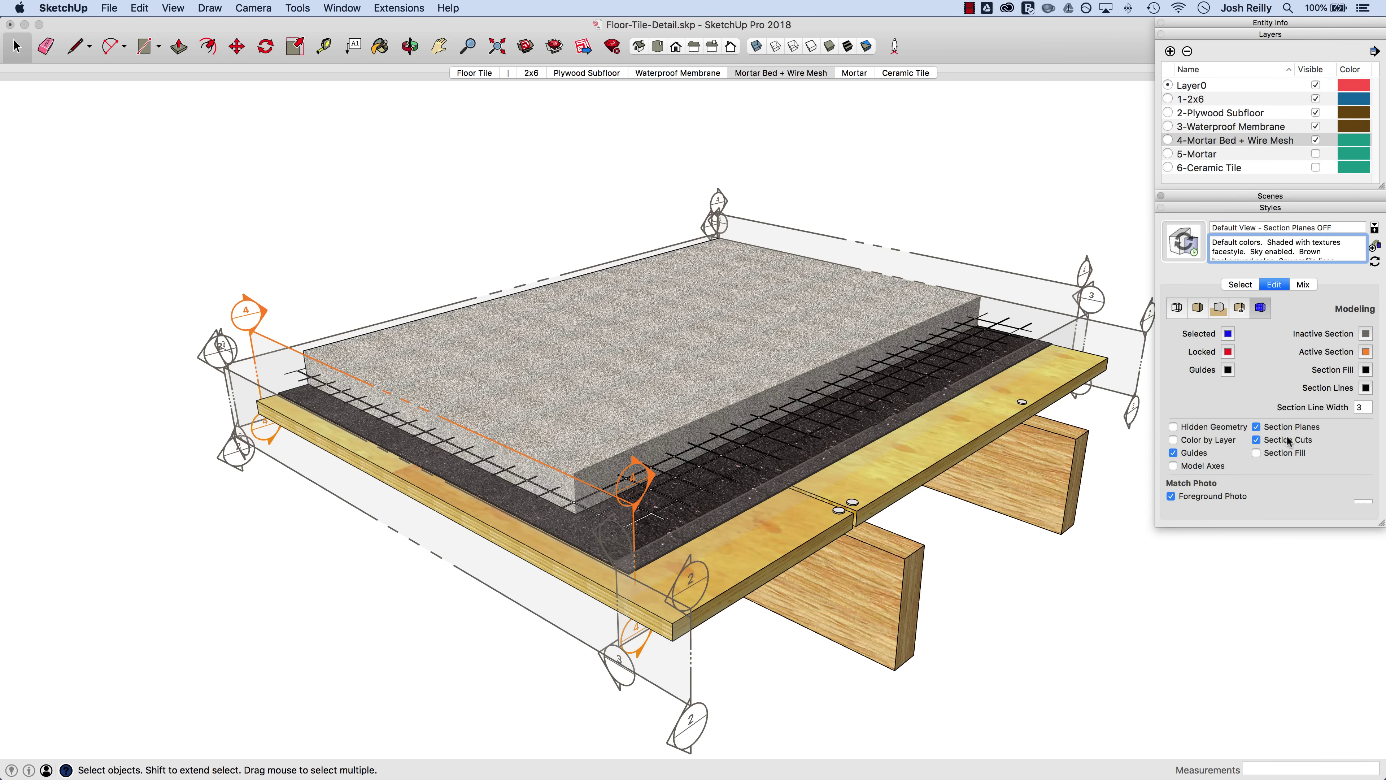
left_click(1256, 427)
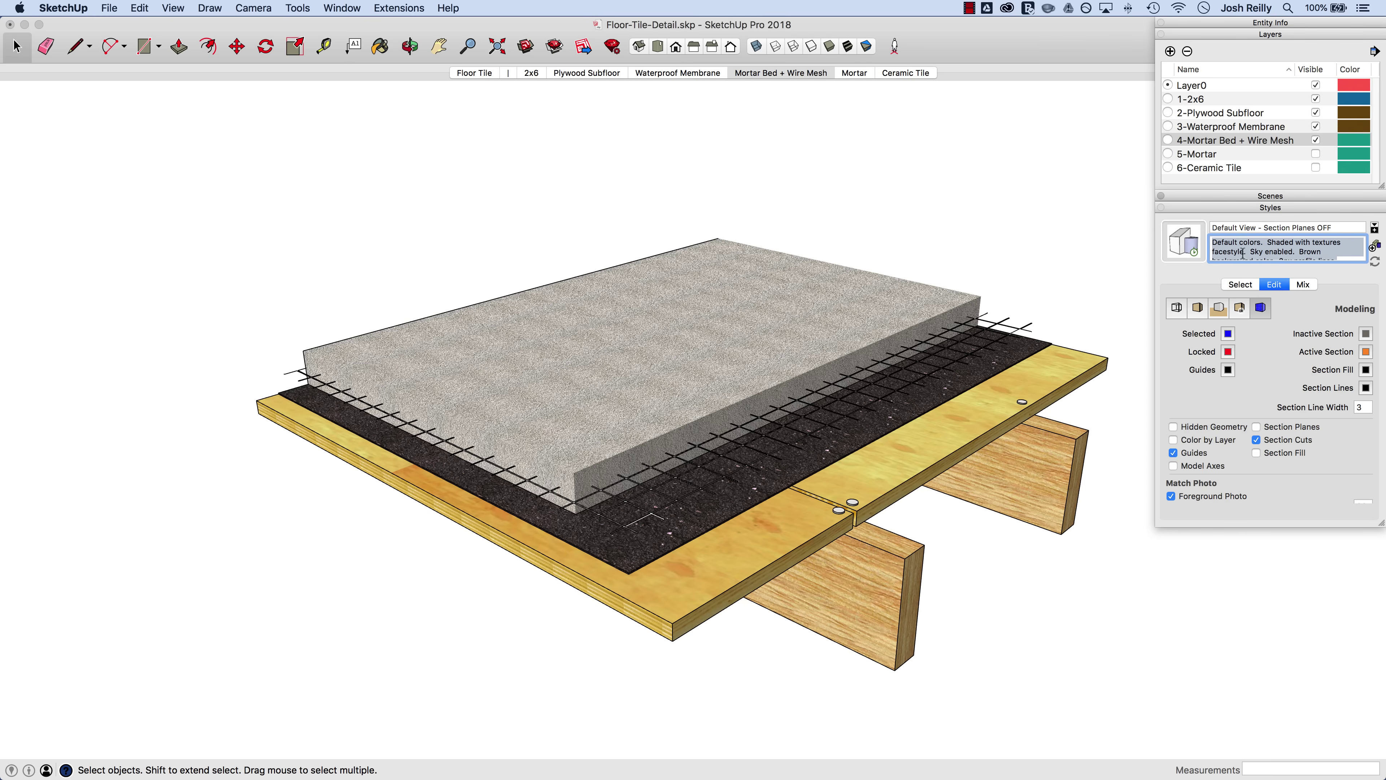
- Switch between the Default View and Default View - Section Planes OFF styles in the model to compare them
left_click(1240, 285)
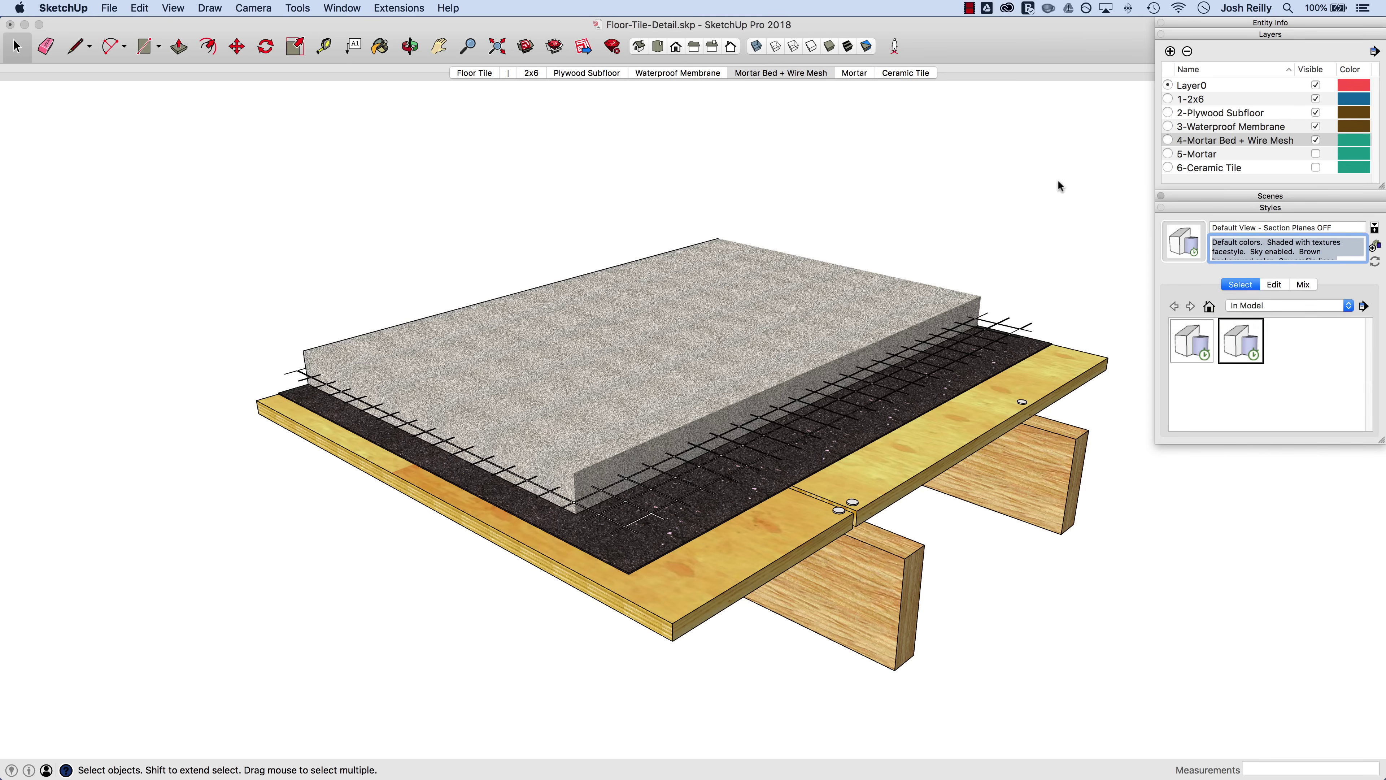
left_click(1196, 338)
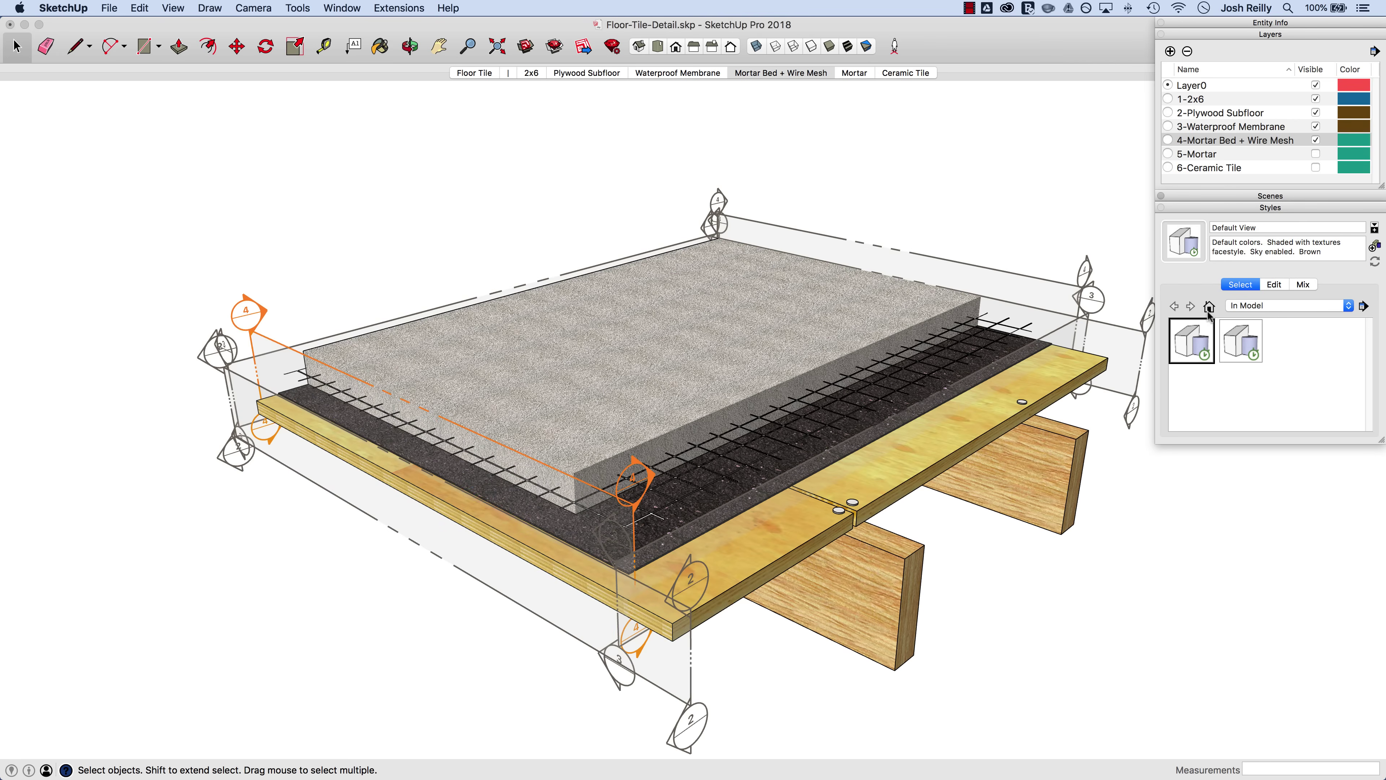
left_click(1236, 341)
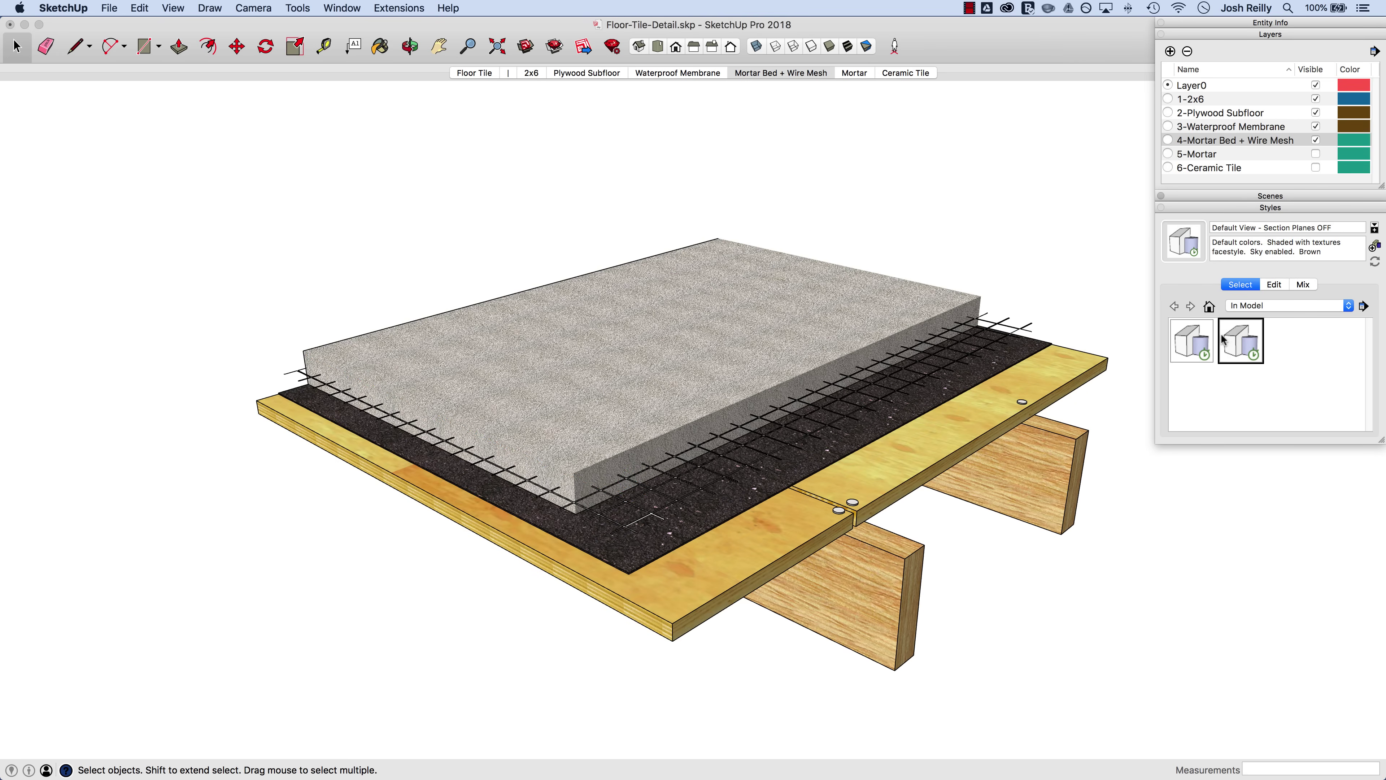
left_click(814, 191)
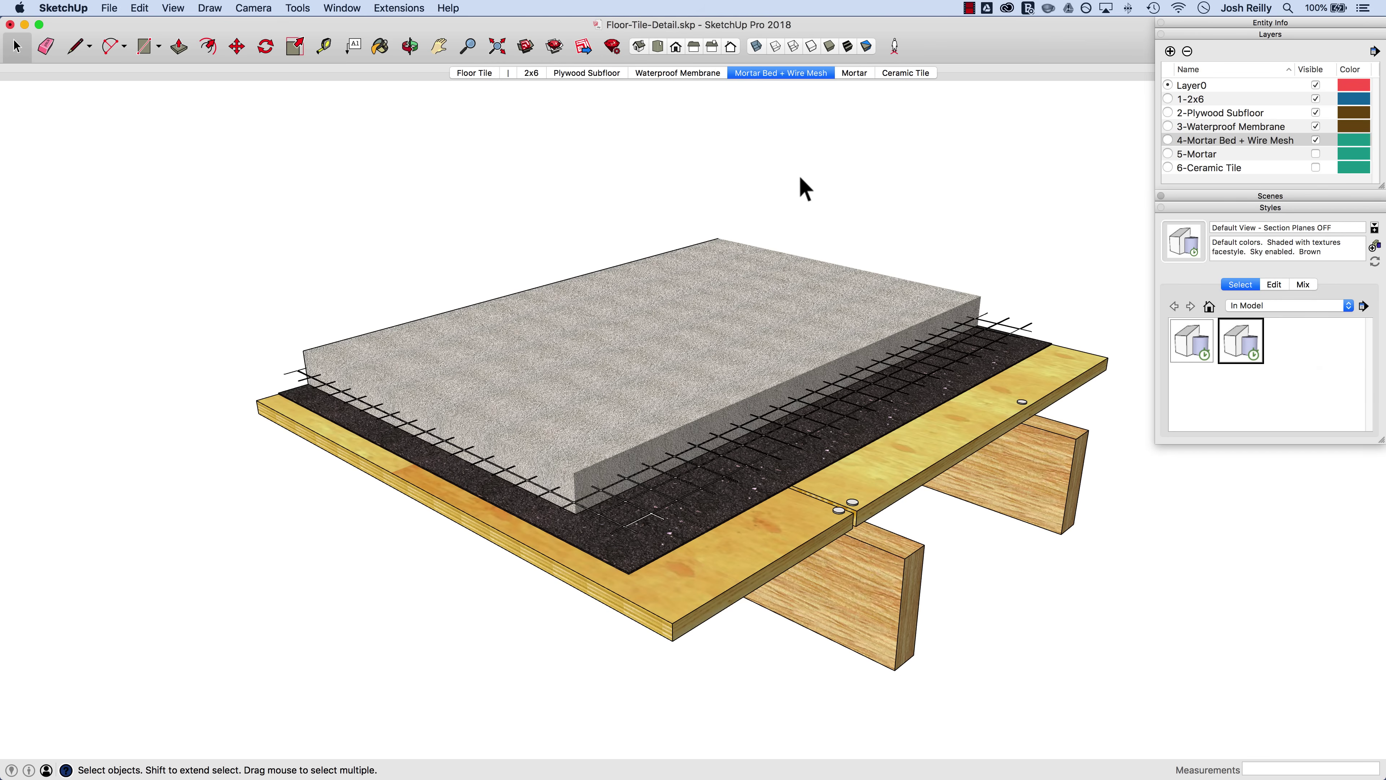
- Activate the 2x6 scene and apply the Default View - Section Planes OFF style to it
left_click(531, 73)
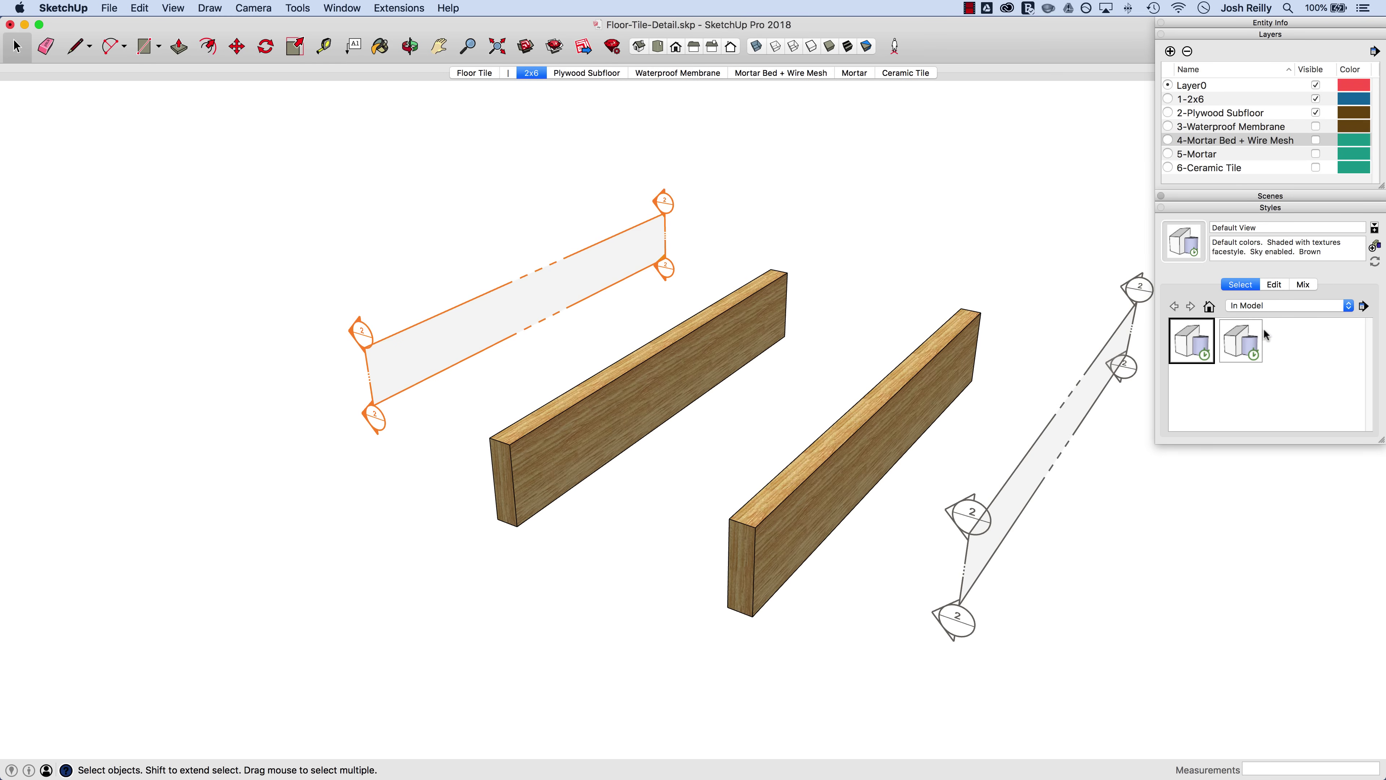
left_click(1240, 337)
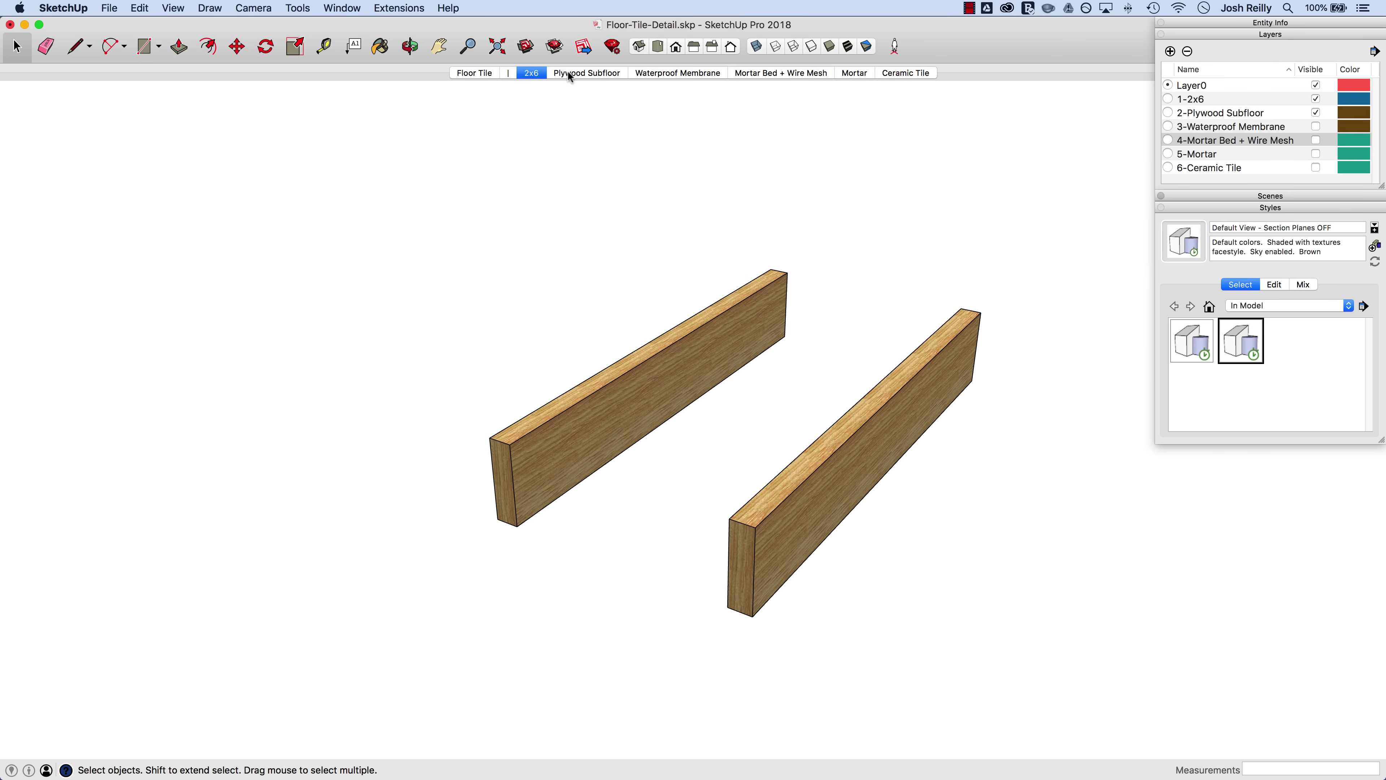
right_click(534, 71)
left_click(580, 129)
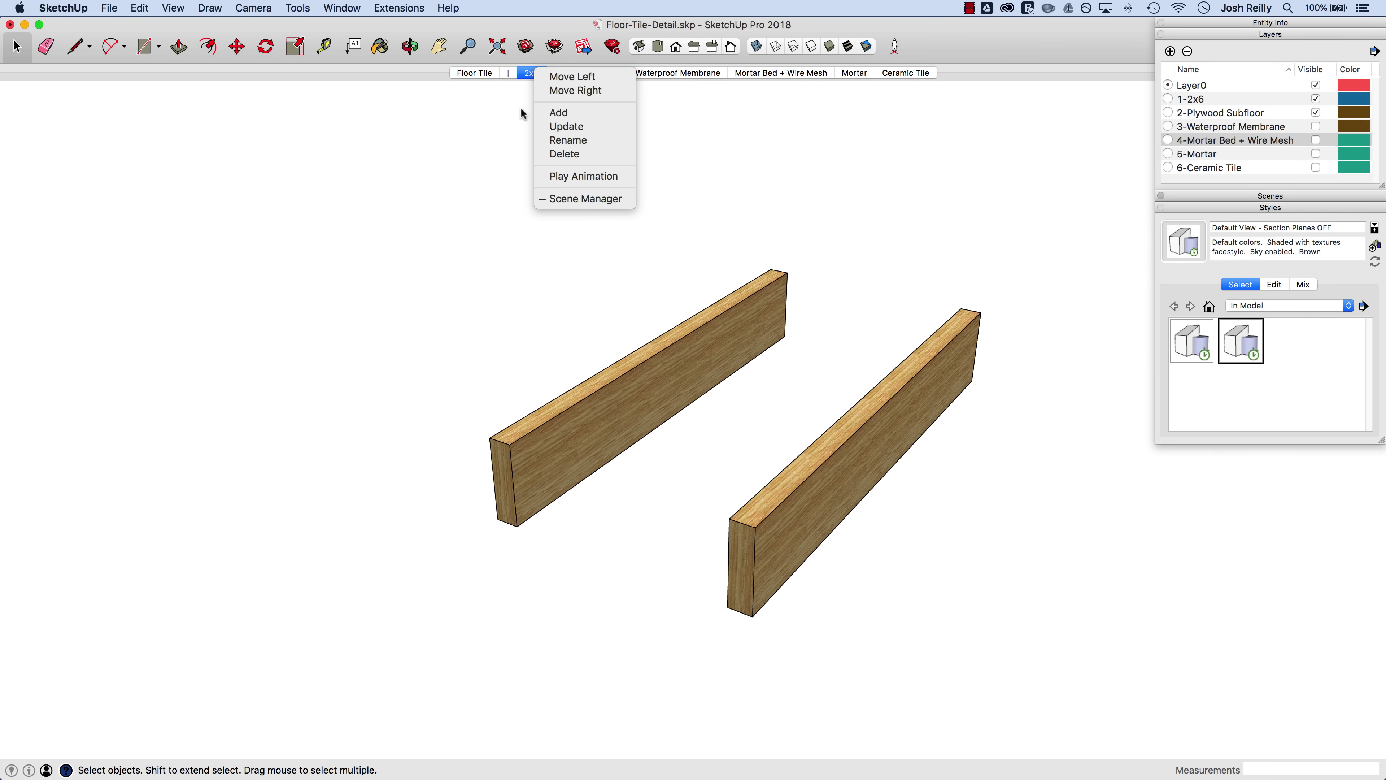
- Update only the Style and Fog property for all scenes from "|" through Ceramic Tile
left_click(1223, 196)
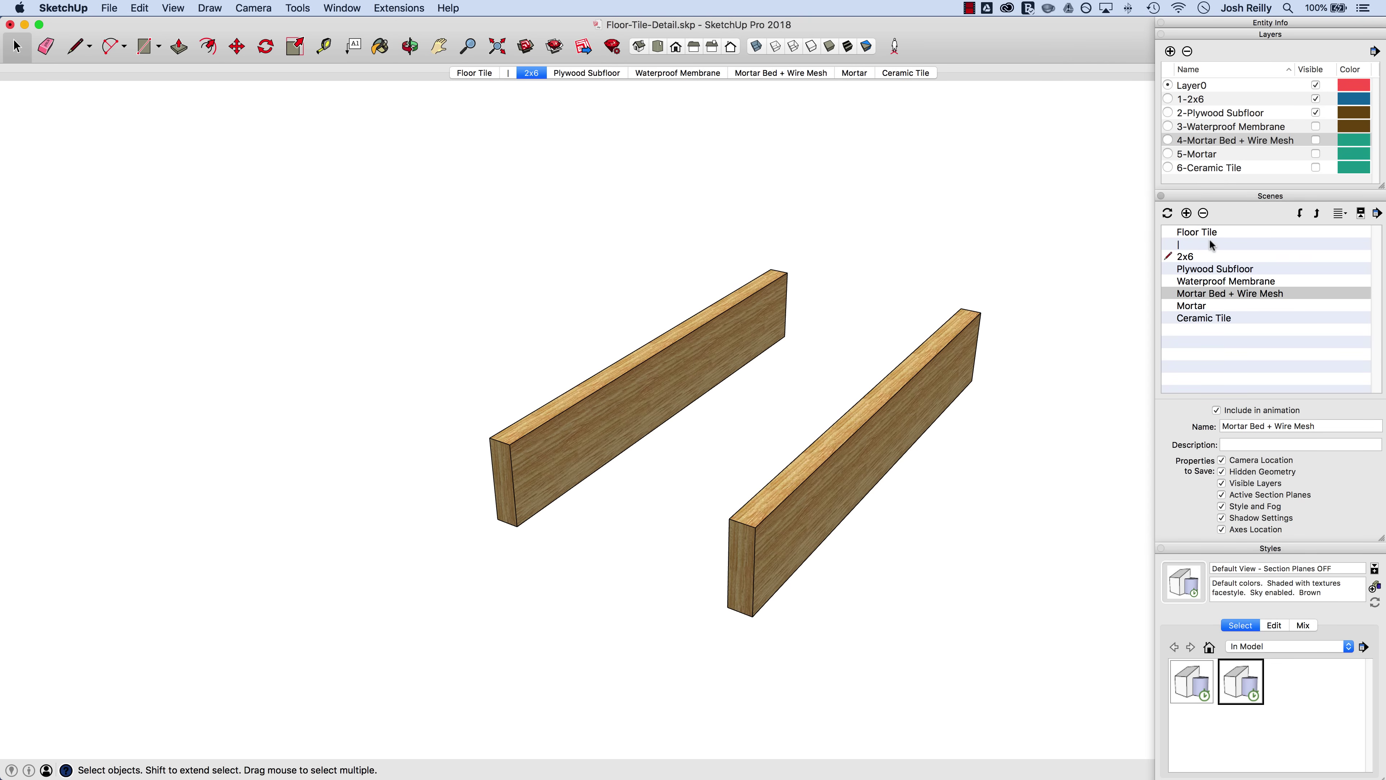
left_click_drag(1203, 245, 1206, 333)
left_click(1192, 322, "shift")
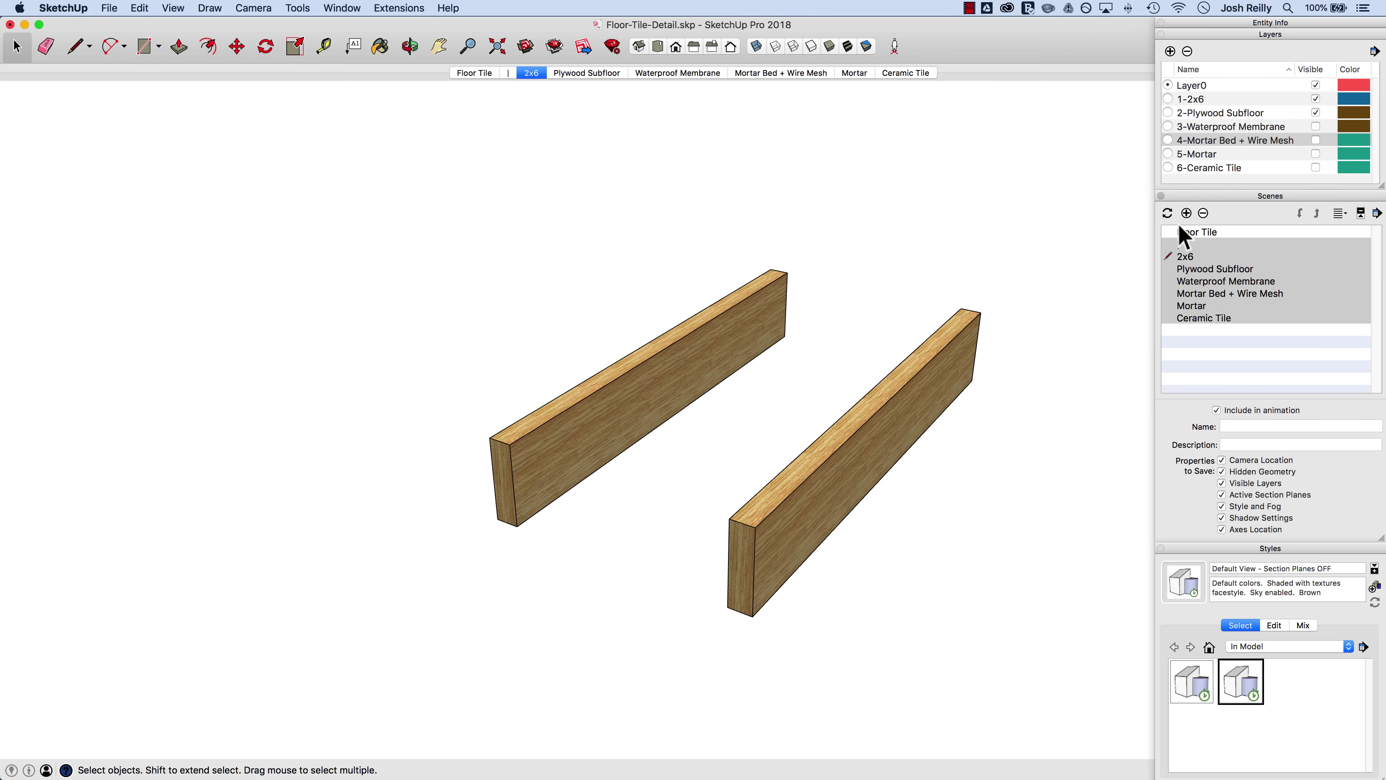
left_click(1168, 213)
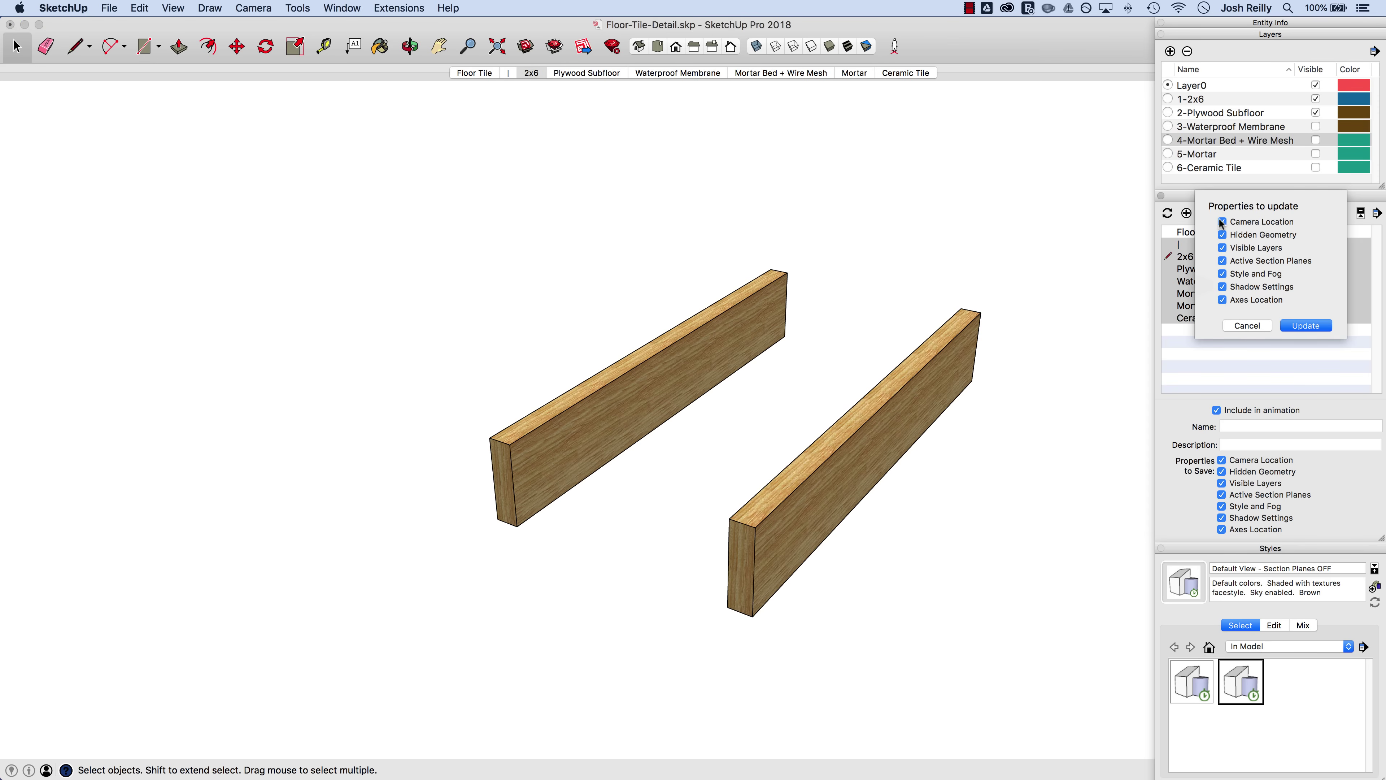
left_click(1222, 222)
left_click(1222, 235)
left_click(1222, 248)
left_click(1222, 261)
left_click(1222, 286)
left_click(1222, 299)
left_click(1300, 325)
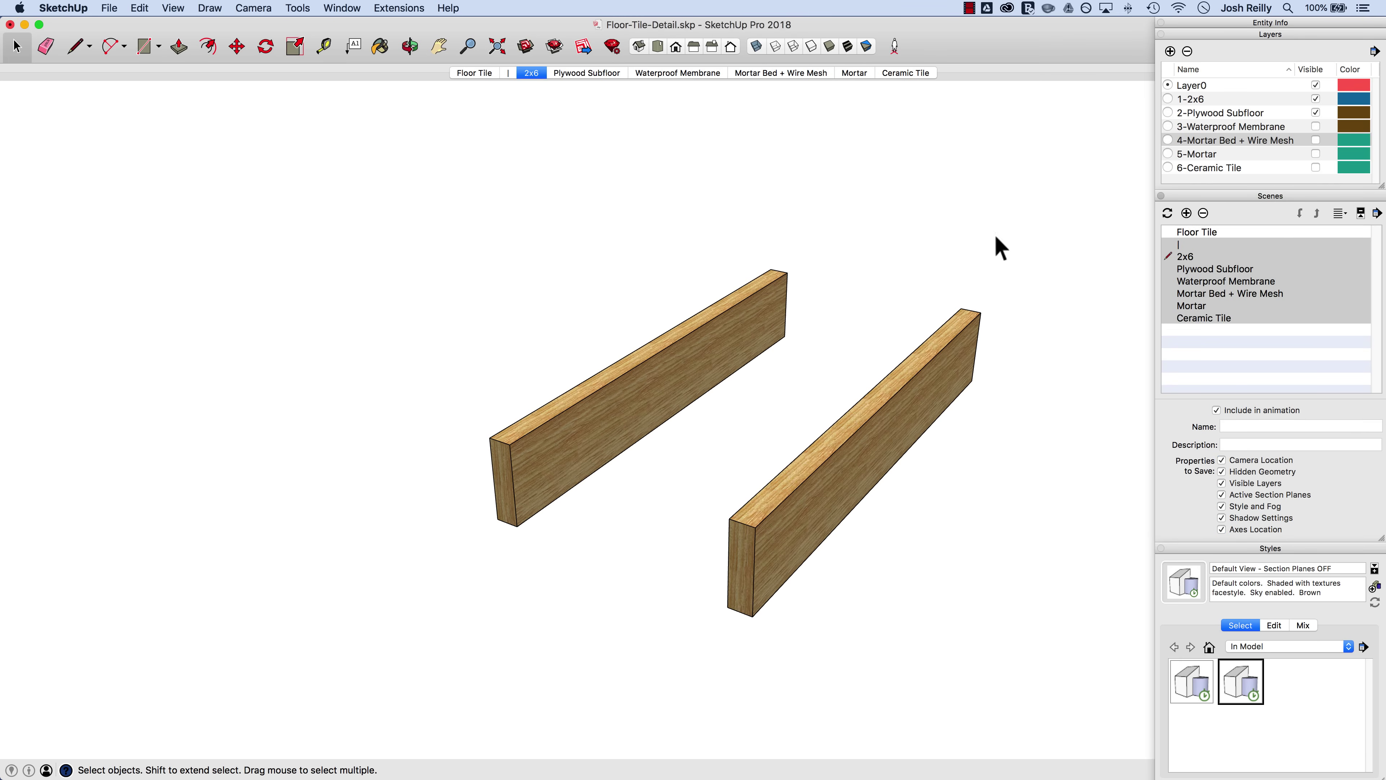
- Compare the Floor Tile and 2x6 scenes, play the scene animation from 2x6, and return to the Floor Tile scene
left_click(471, 72)
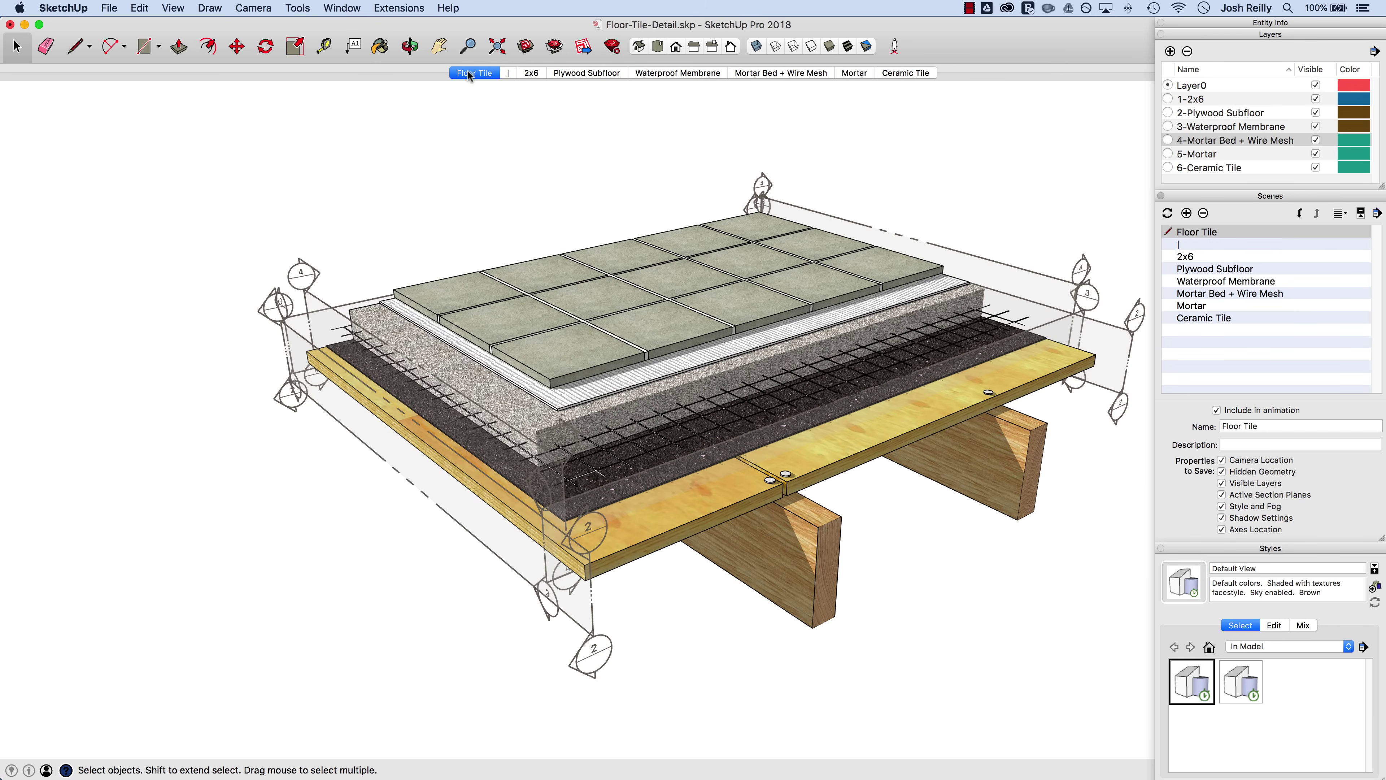
left_click(529, 72)
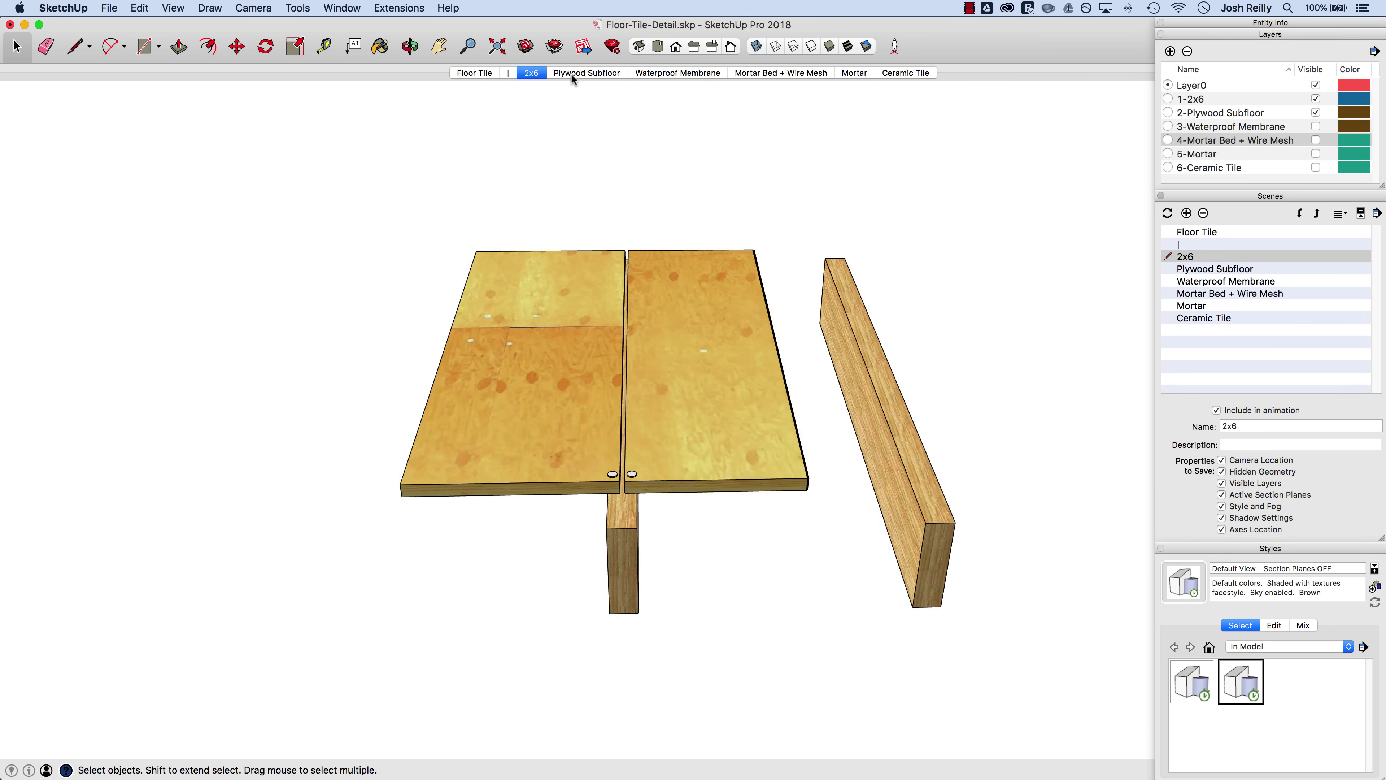
right_click(533, 73)
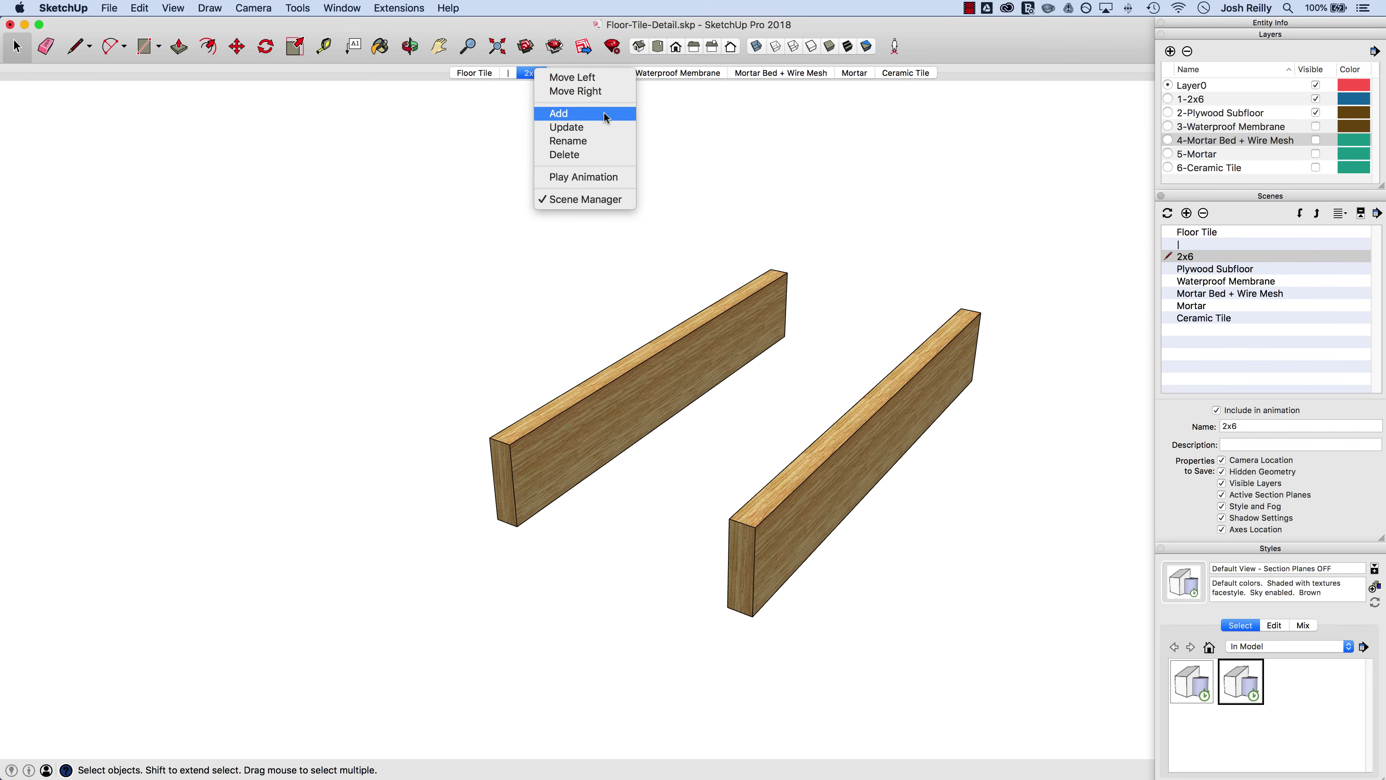
left_click(623, 178)
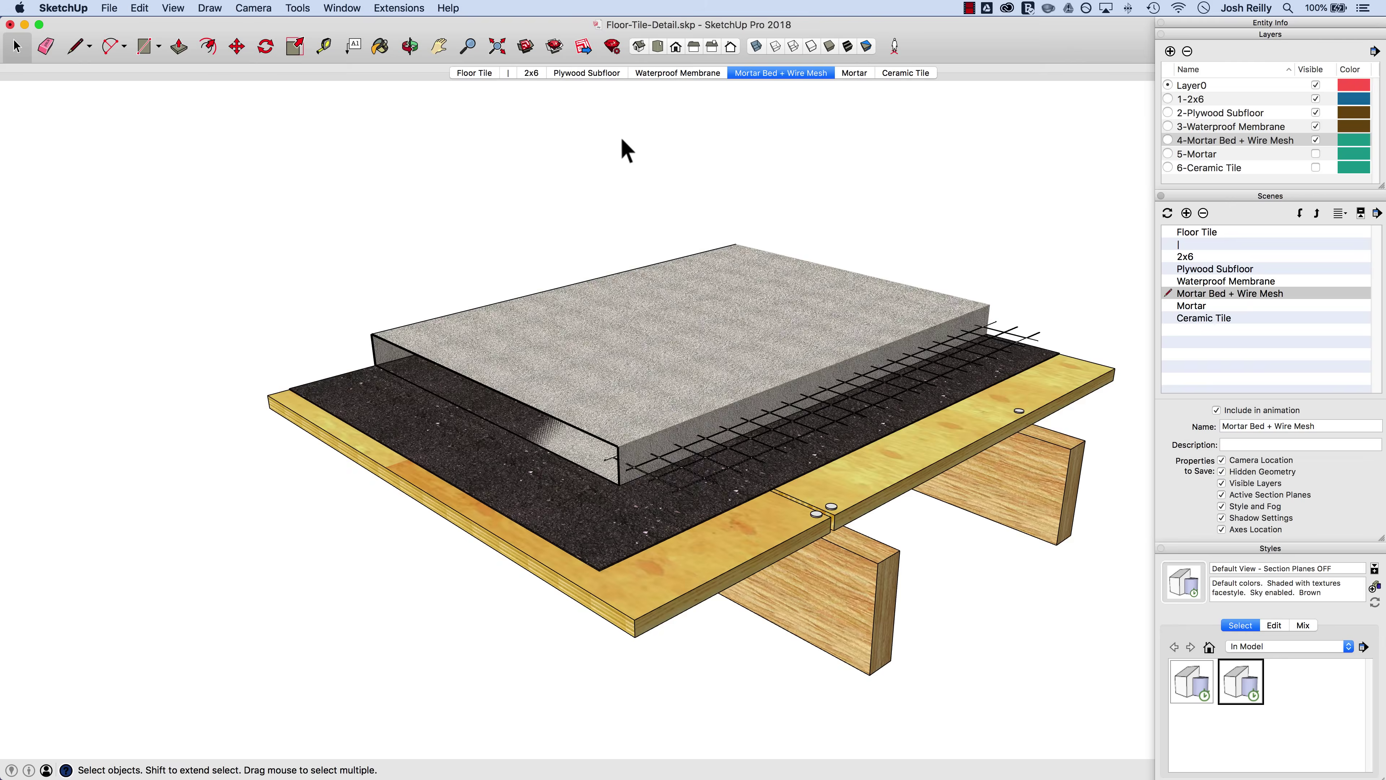
left_click(475, 74)
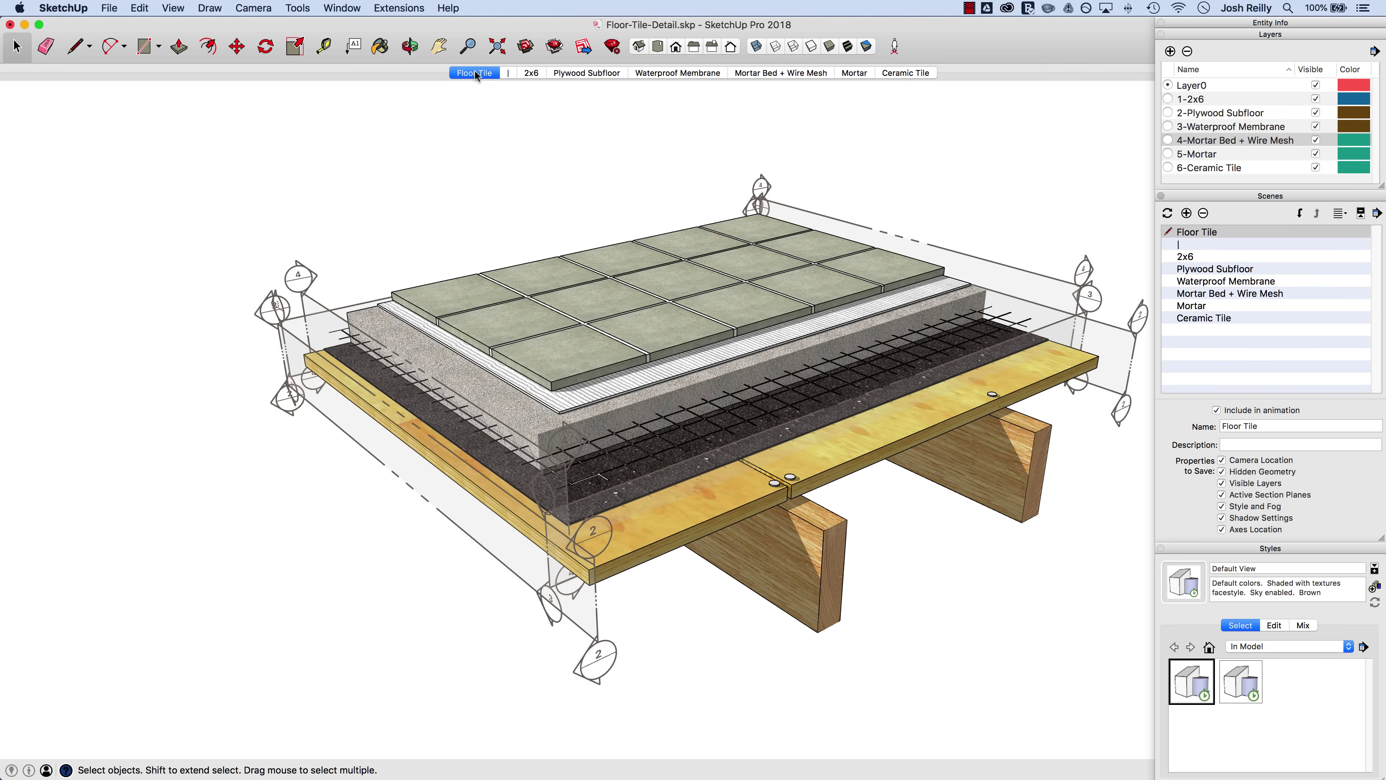